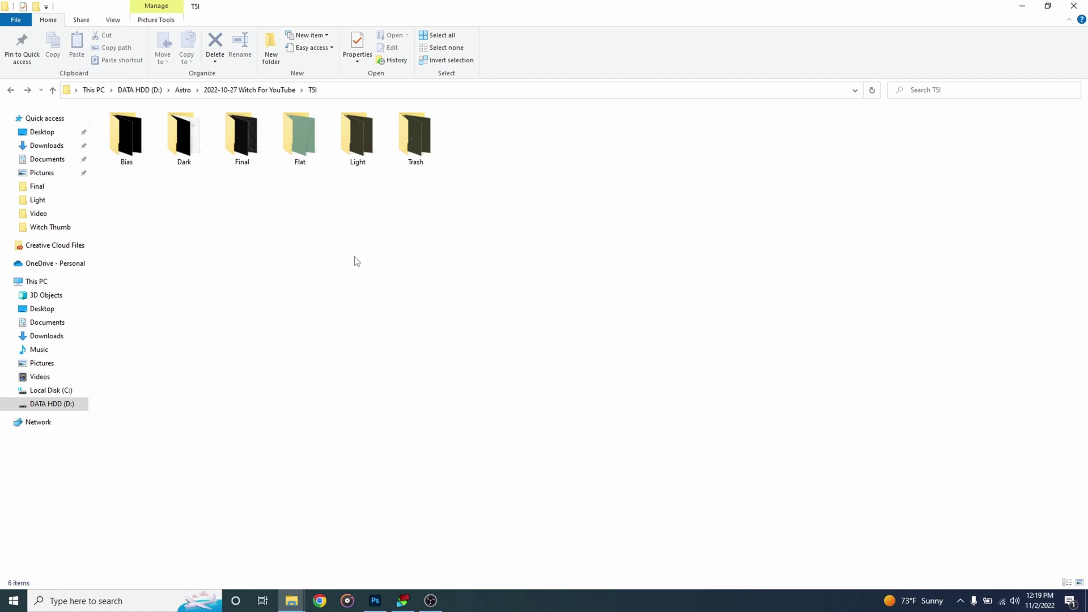
Inspect the dark frames stored in the Dark folder of the T5I session.
double_click(355, 135)
double_click(127, 146)
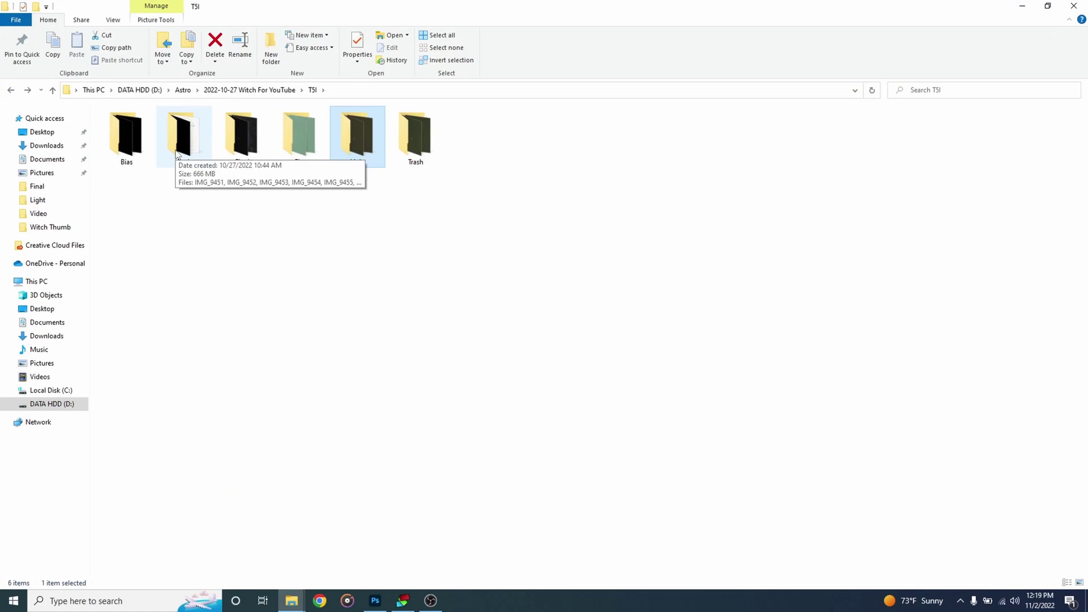
double_click(179, 139)
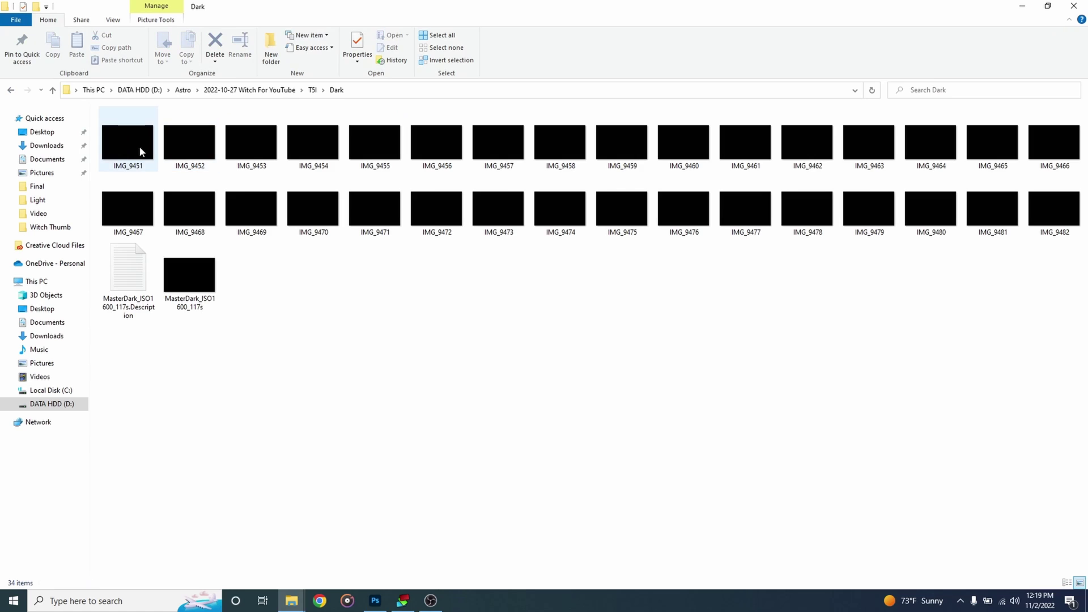
double_click(128, 146)
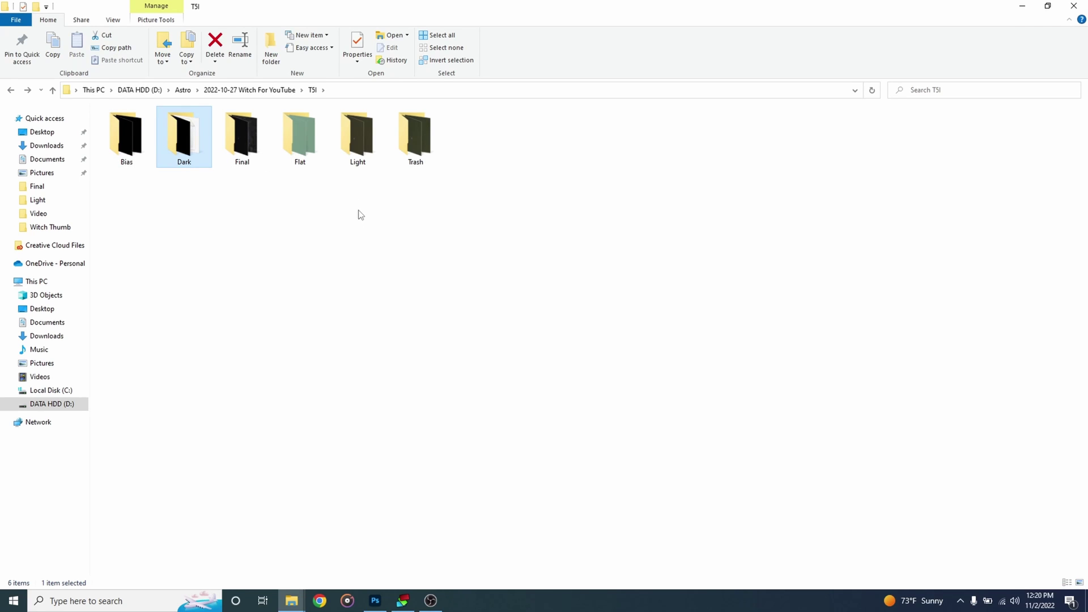
Preview the first light frames, IMG_9349 to IMG_9351, from the Light folder and close the viewer.
double_click(357, 164)
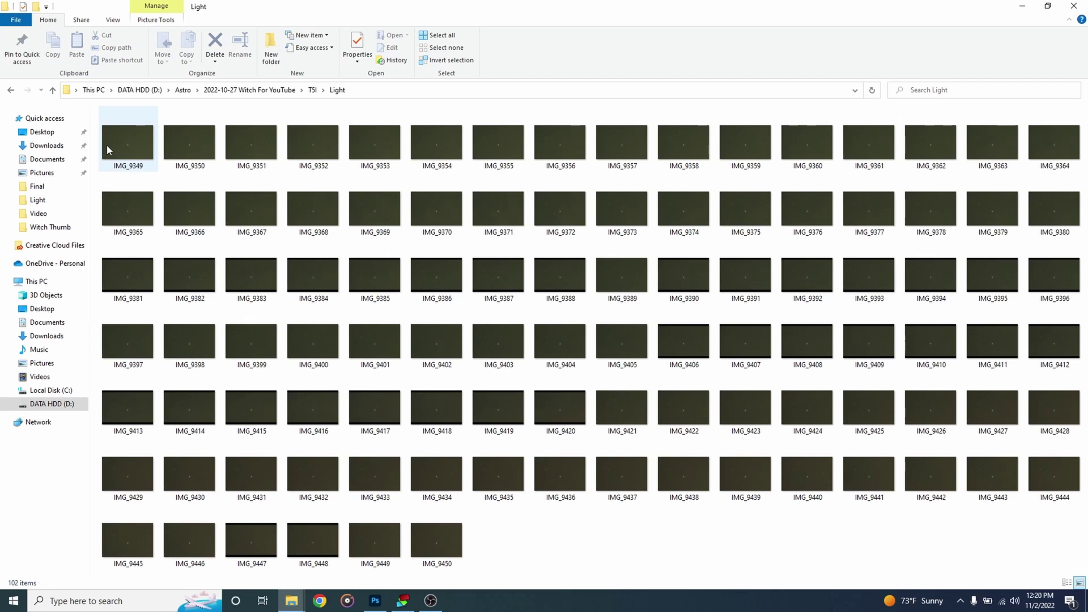
mouse_move(116, 149)
double_click(122, 149)
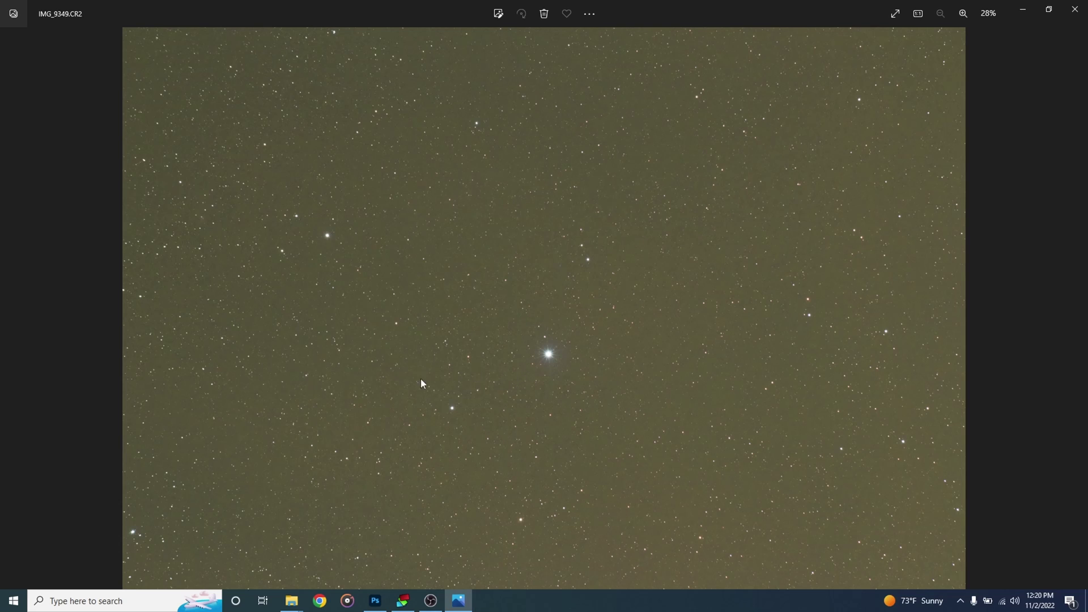
left_click(1072, 319)
left_click(1072, 318)
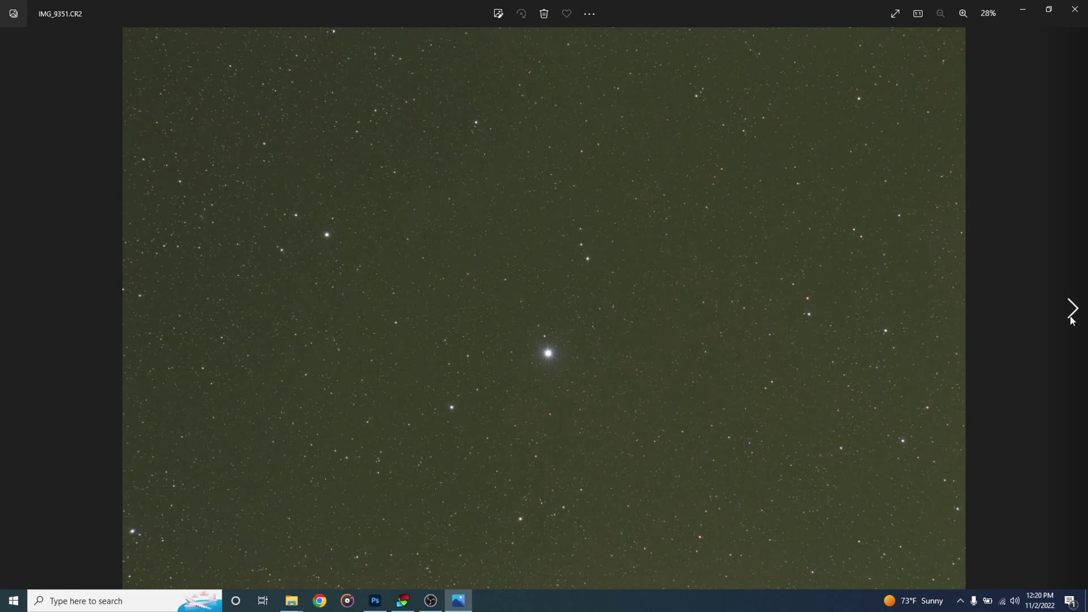
left_click(1075, 16)
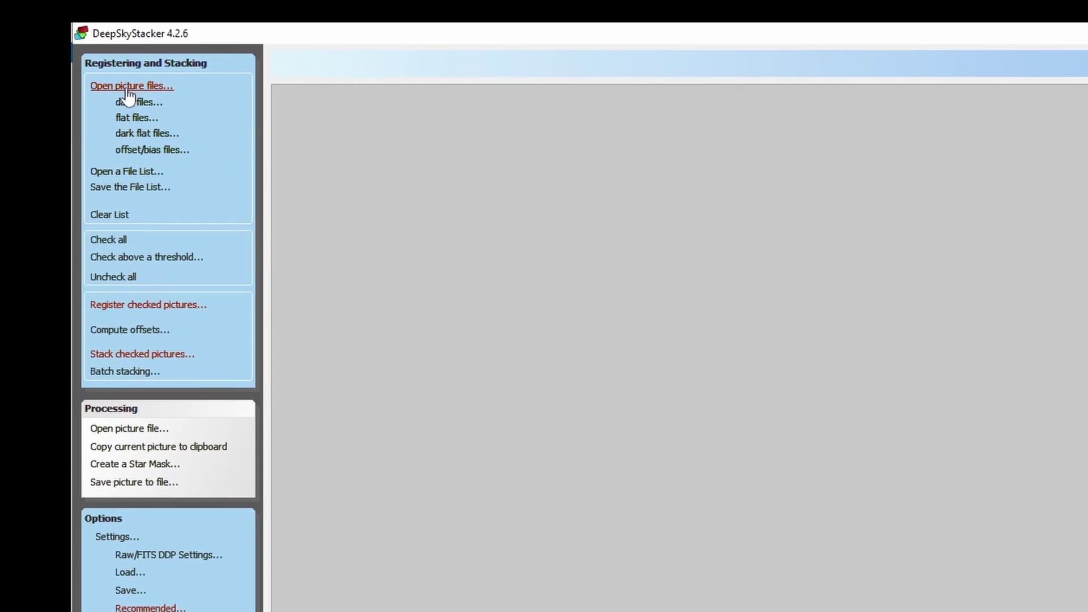
In DeepSkyStacker, load all light frames from IMG_9349 to IMG_9450 in the Light folder.
left_click(174, 112)
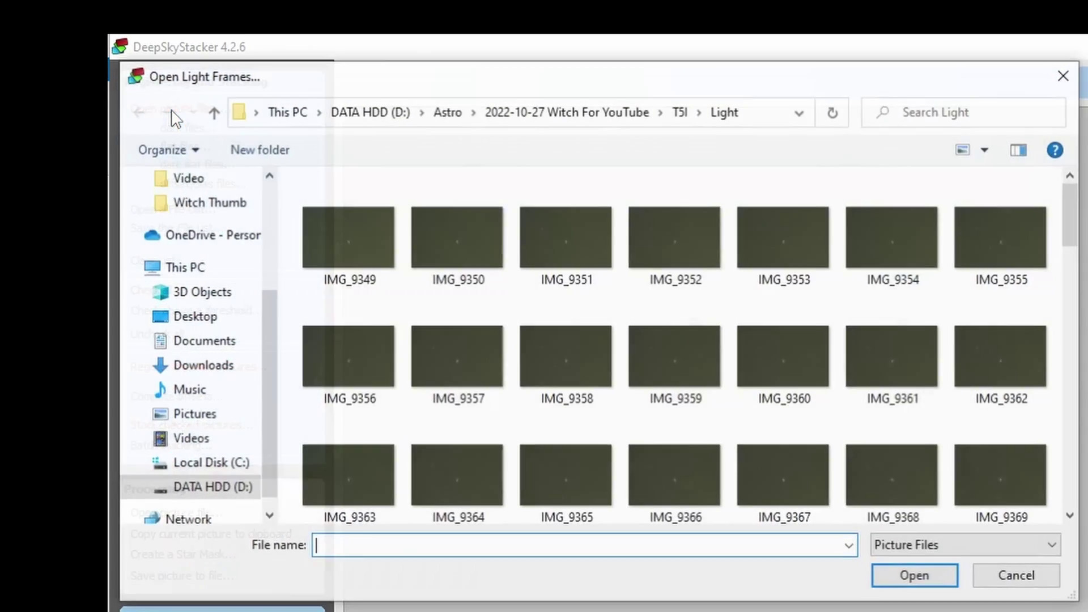
scroll(152, 198, "down", 5)
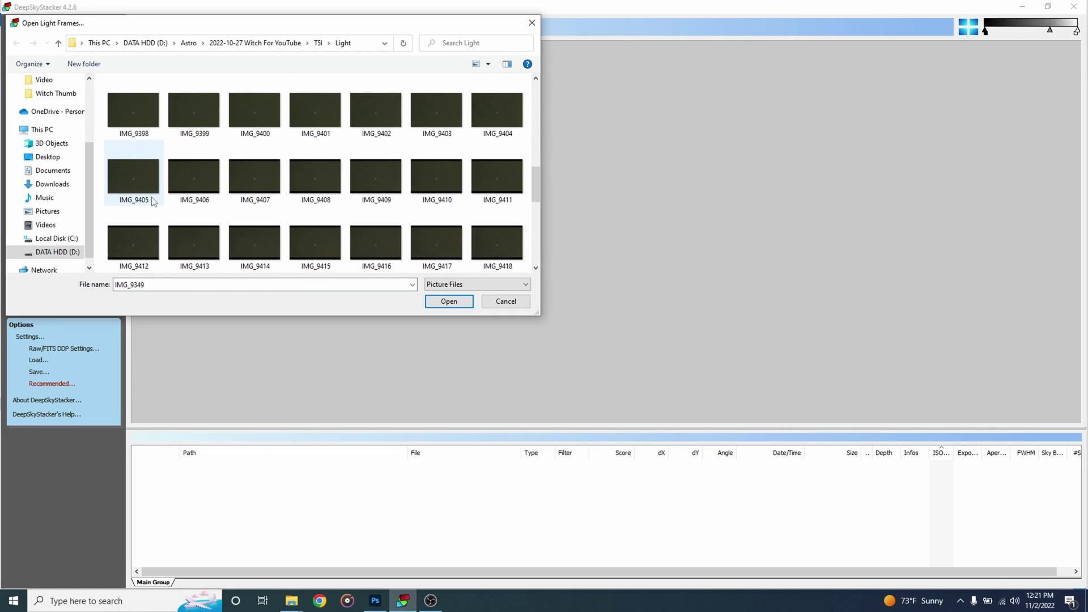
scroll(153, 201, "down", 5)
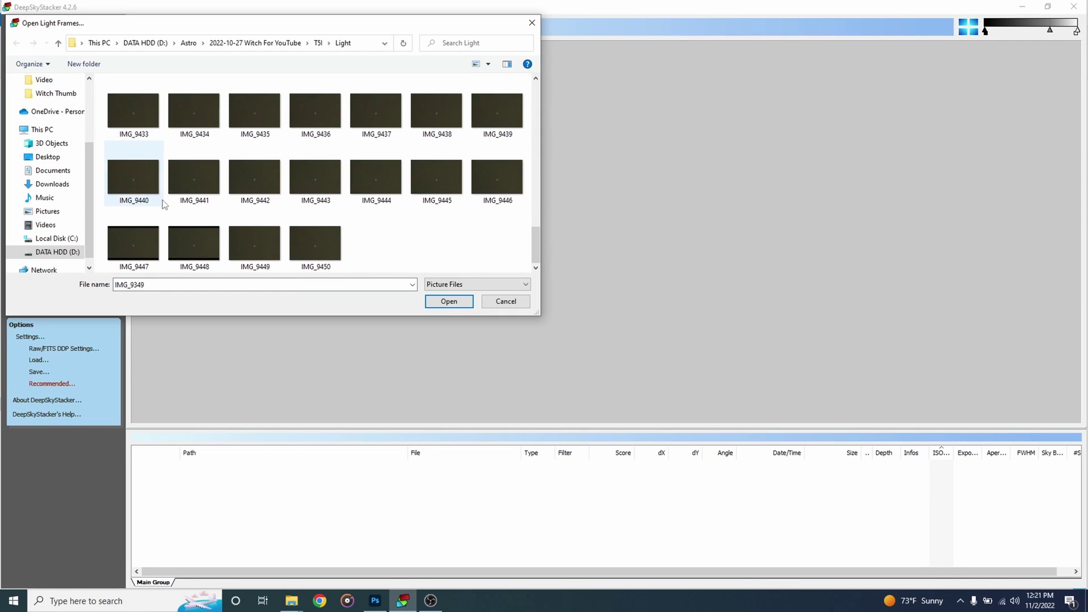
left_click(315, 244, "shift")
left_click(450, 301)
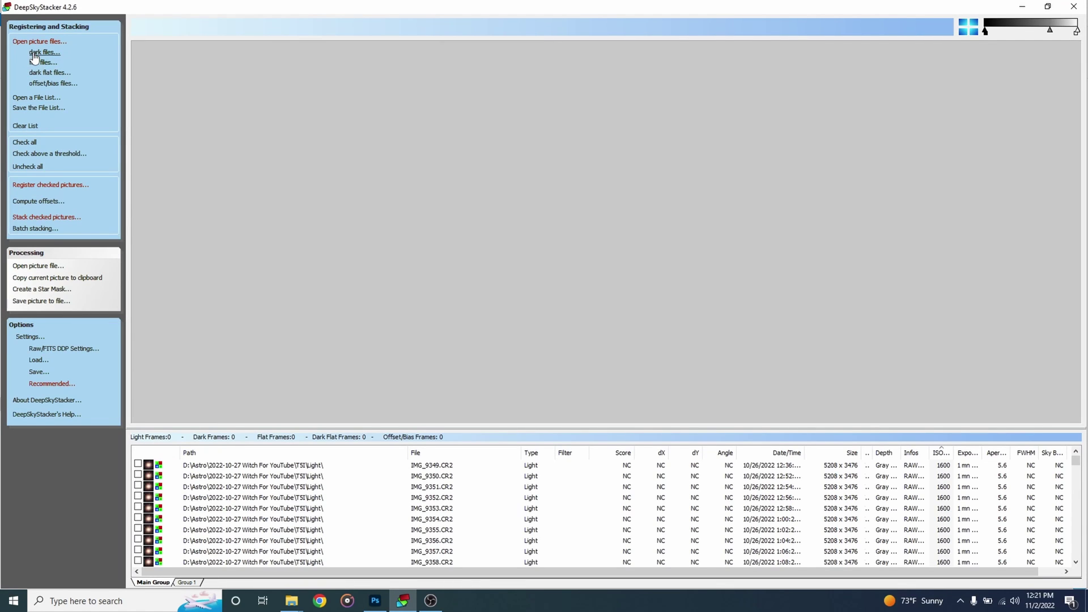
Load dark frames IMG_9451 to IMG_9482 from the Dark folder, leaving out MasterDark_ISO1600_117s.
left_click(35, 53)
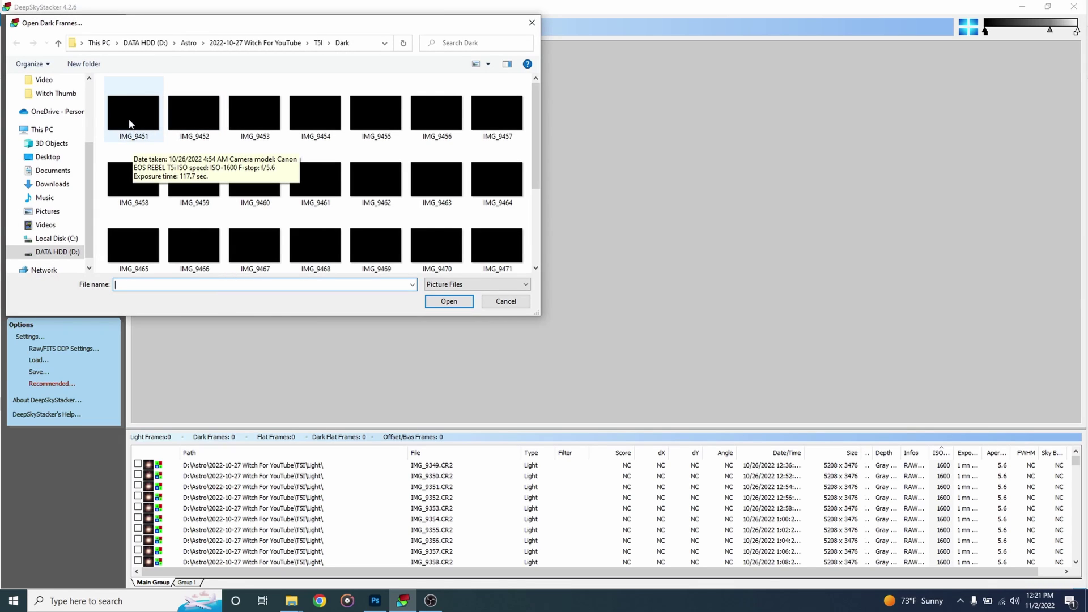
left_click(126, 123)
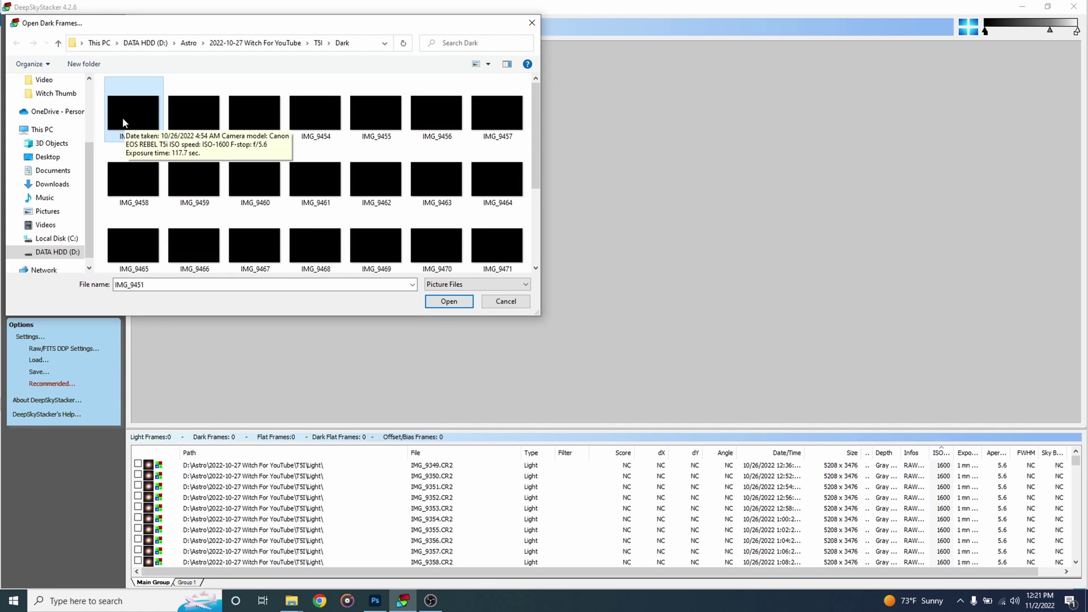
key("ctrl+a")
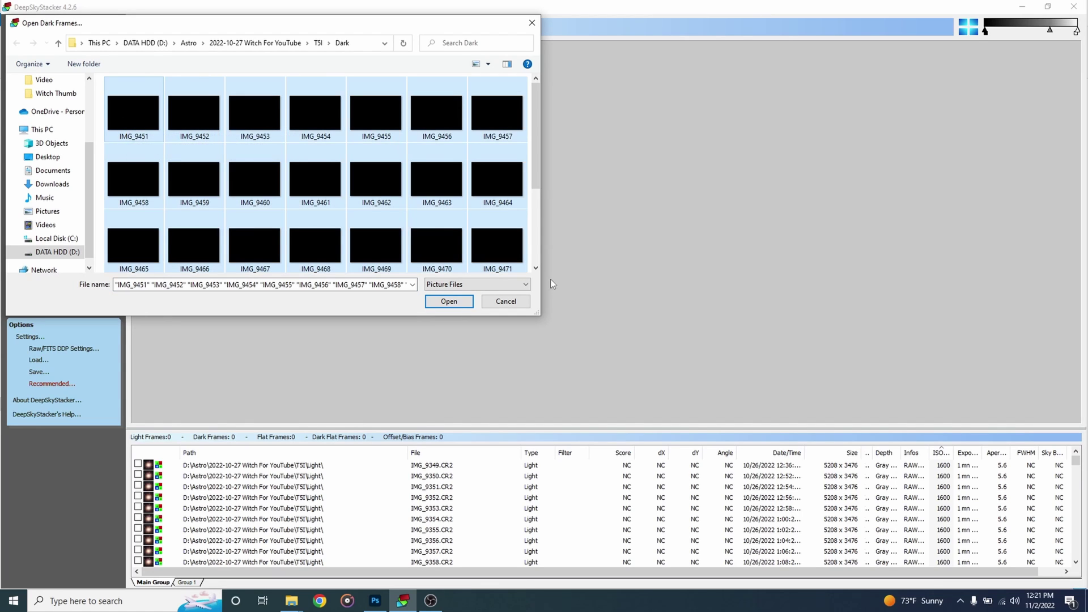
scroll(422, 267, "down", 2)
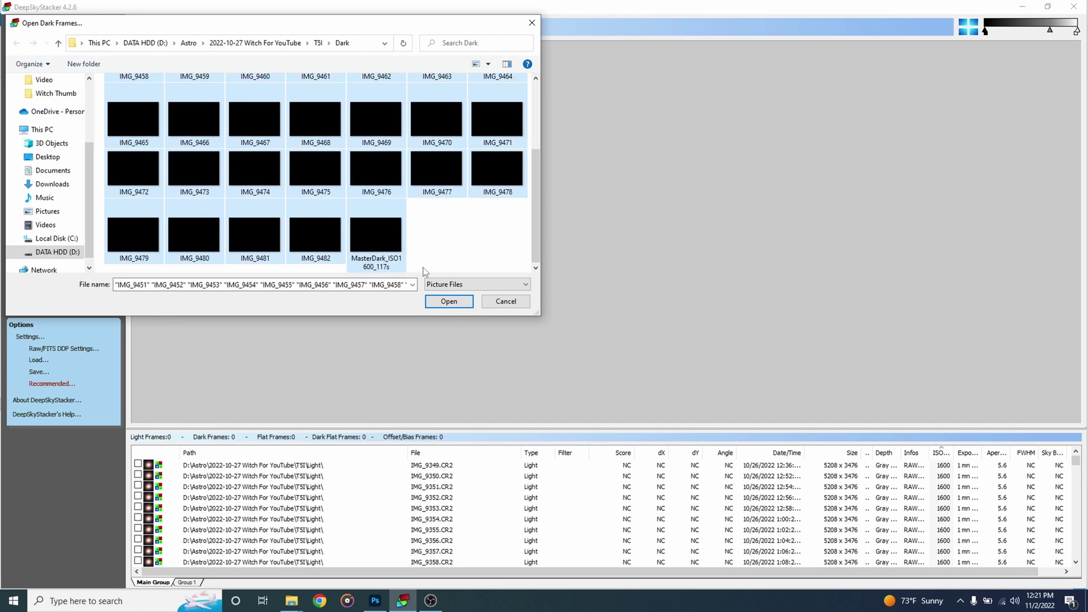
left_click(367, 268, "ctrl")
left_click(453, 300)
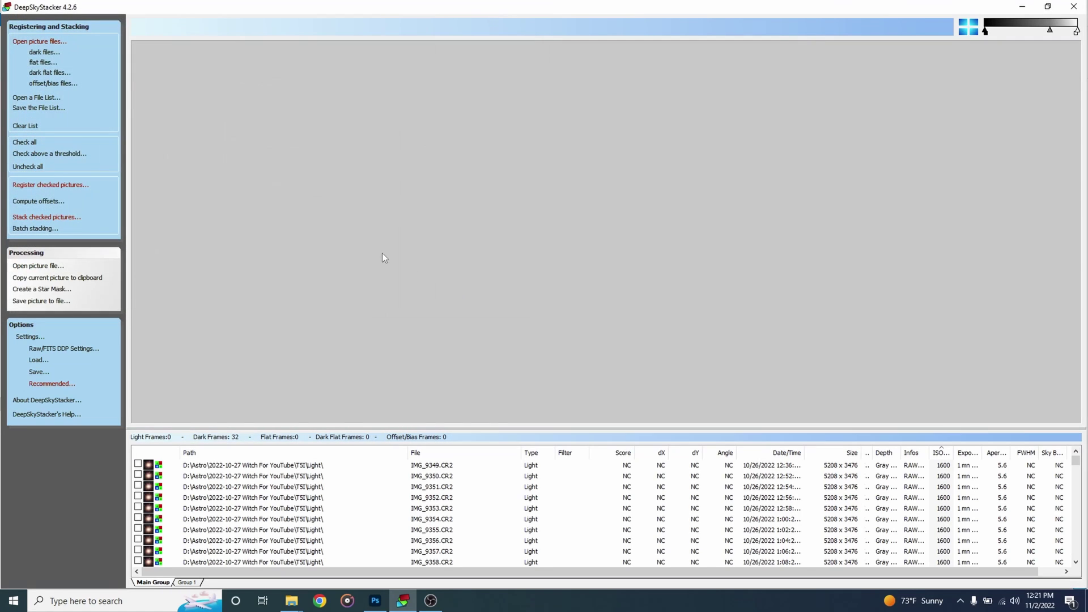
Load all flat frames from IMG_9305 to IMG_9344 in the Flat folder.
left_click(42, 64)
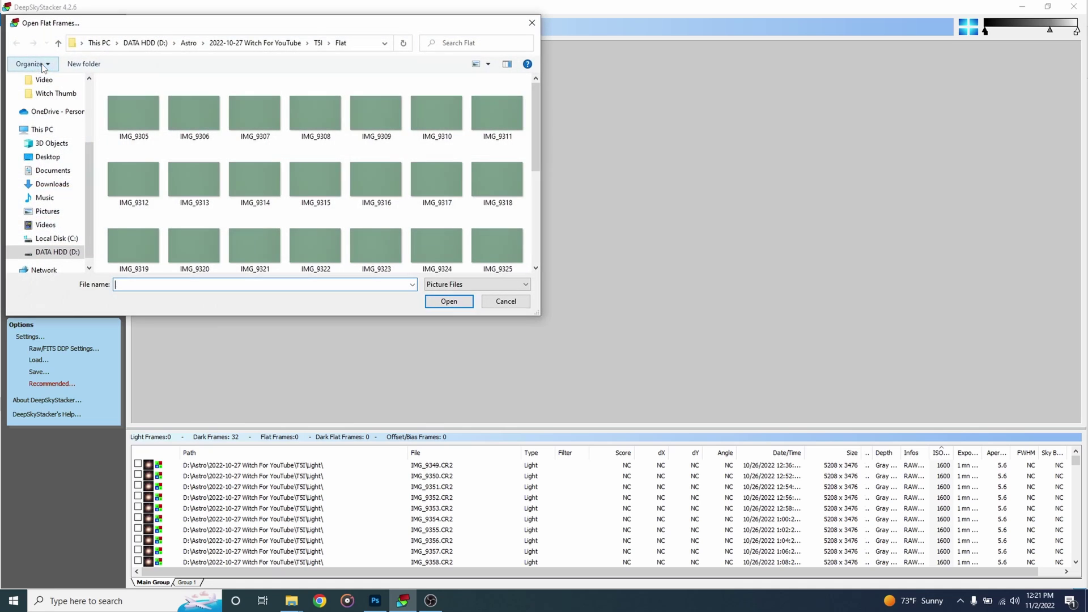
left_click(140, 112)
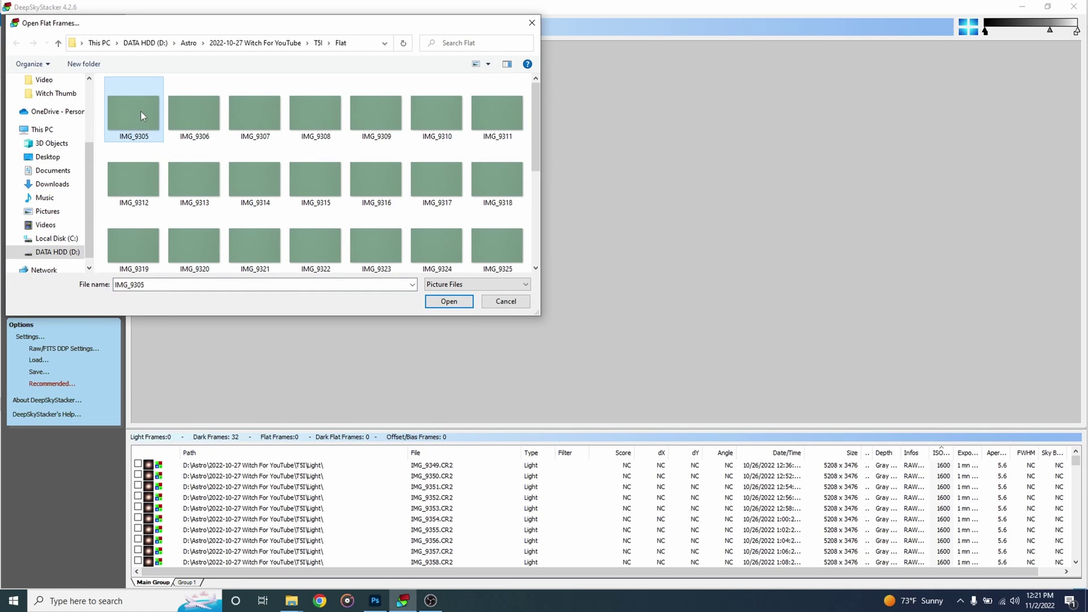
key("ctrl+a")
scroll(331, 239, "down", 3)
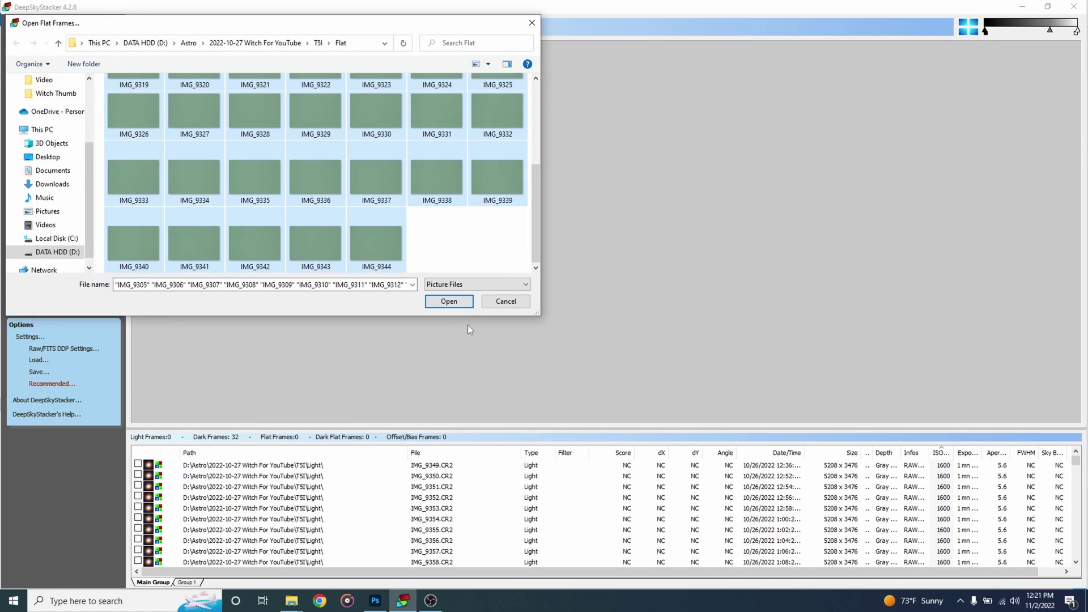
left_click(448, 302)
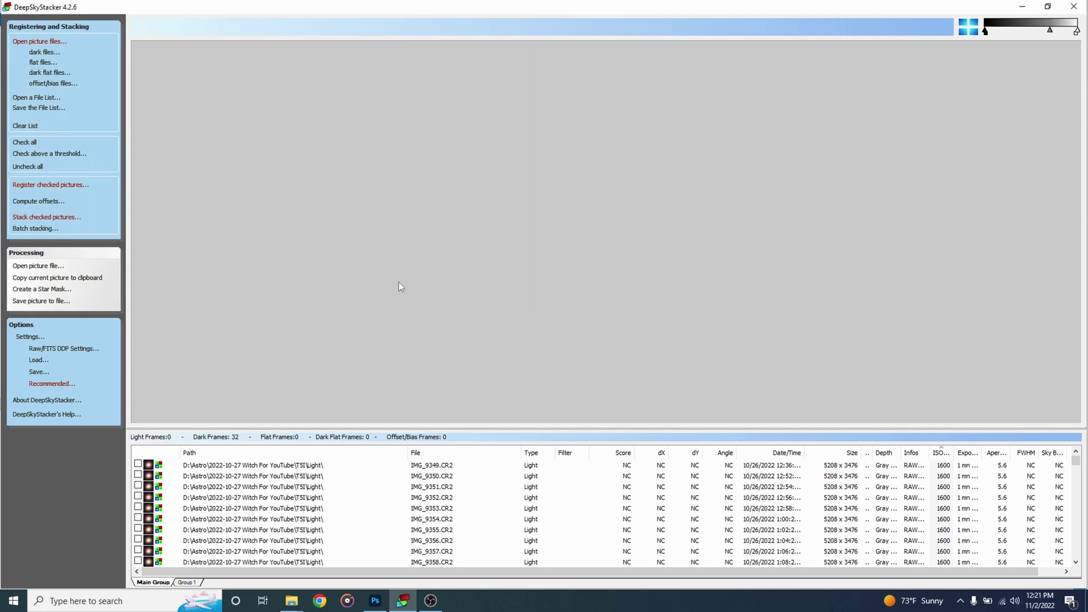
Load all offset/bias frames from IMG_9484 to IMG_9544 in the Bias folder.
left_click(35, 84)
left_click(120, 120)
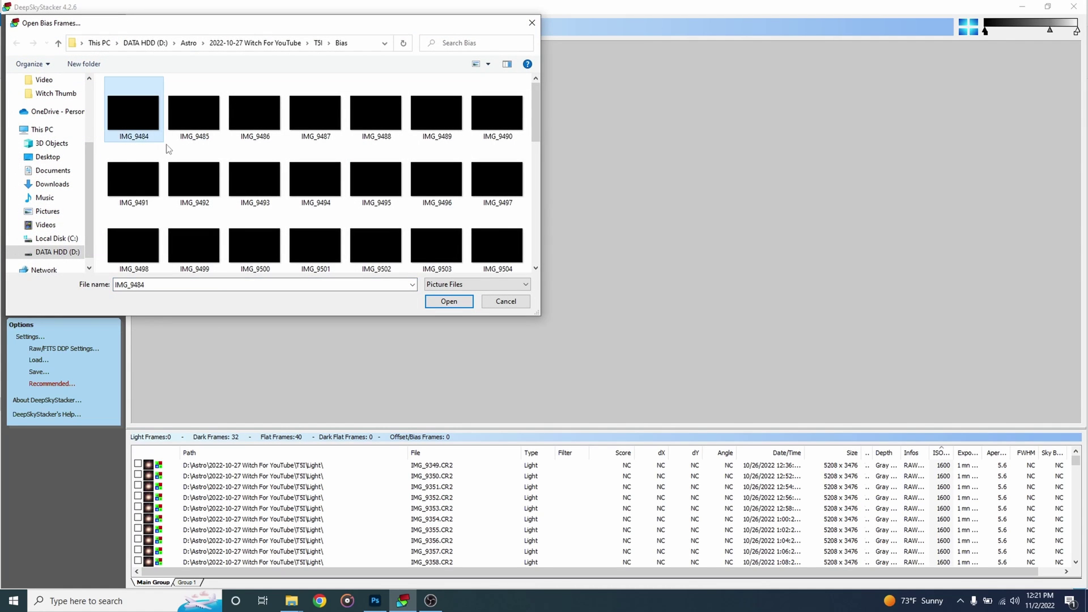
scroll(295, 227, "down", 5)
left_click(374, 261, "shift")
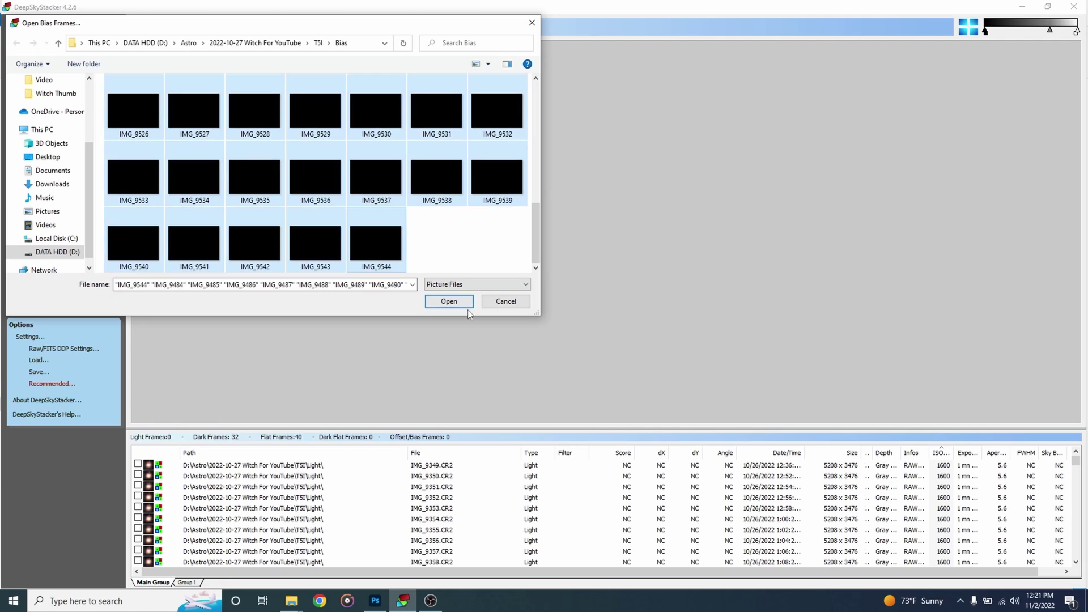
left_click(449, 301)
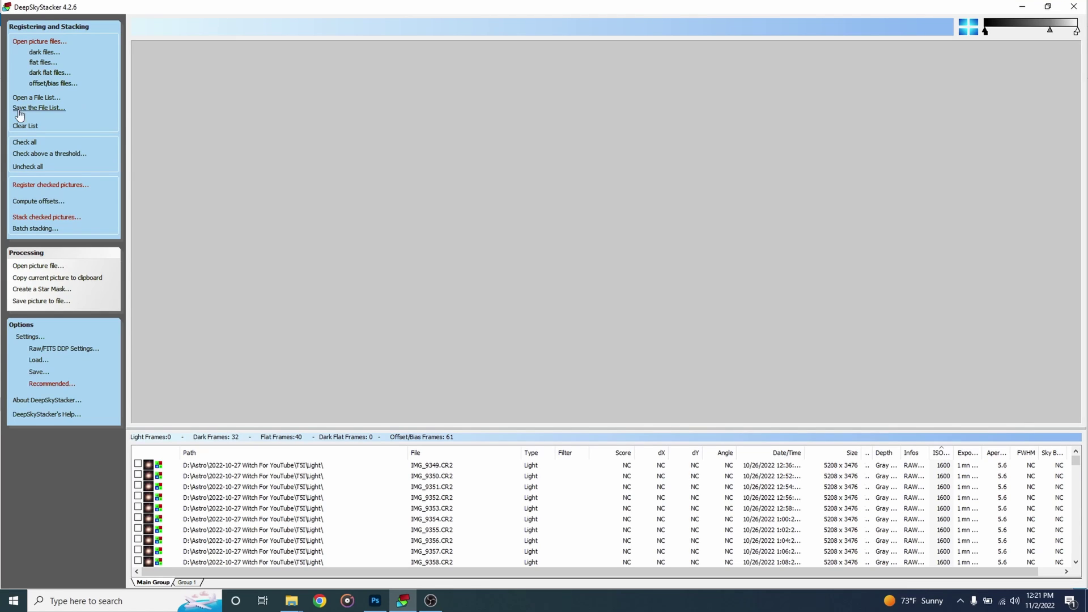
Check all loaded pictures and compute the number of detected stars in the advanced registration settings.
left_click(24, 144)
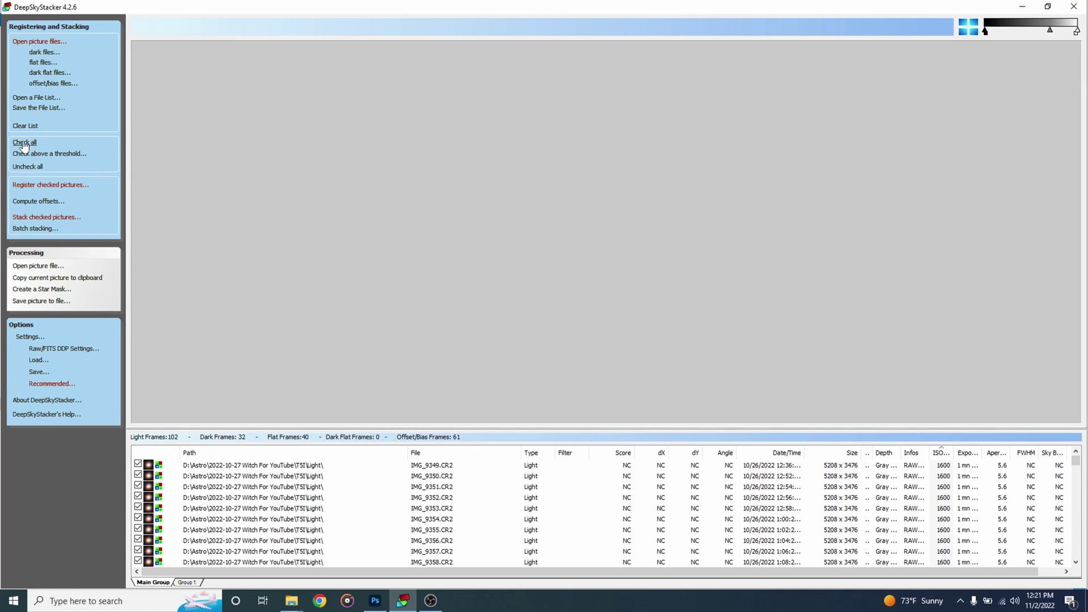
left_click(56, 185)
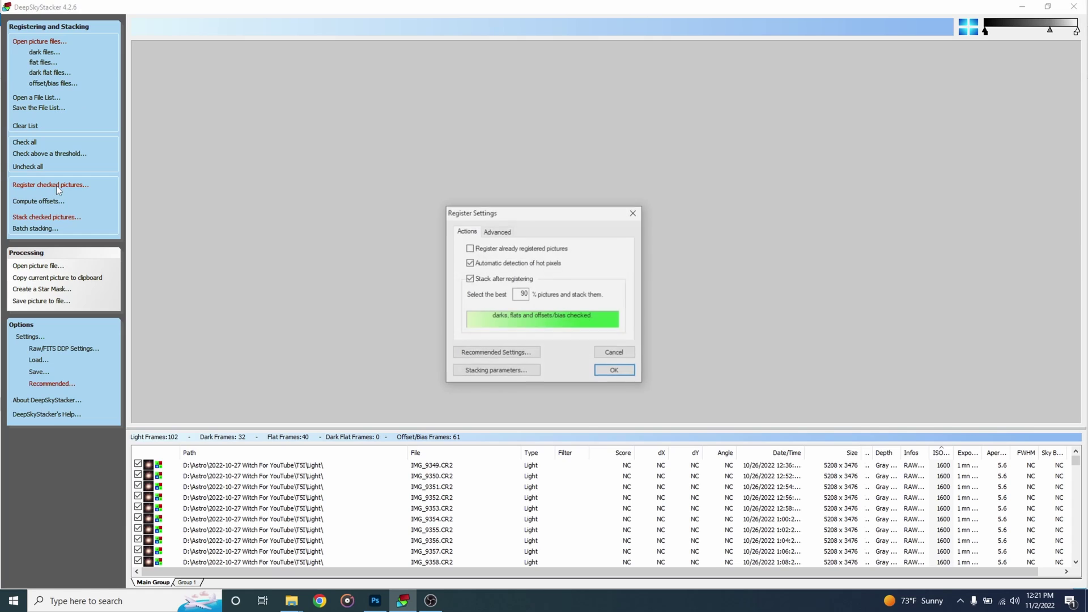
left_click(497, 233)
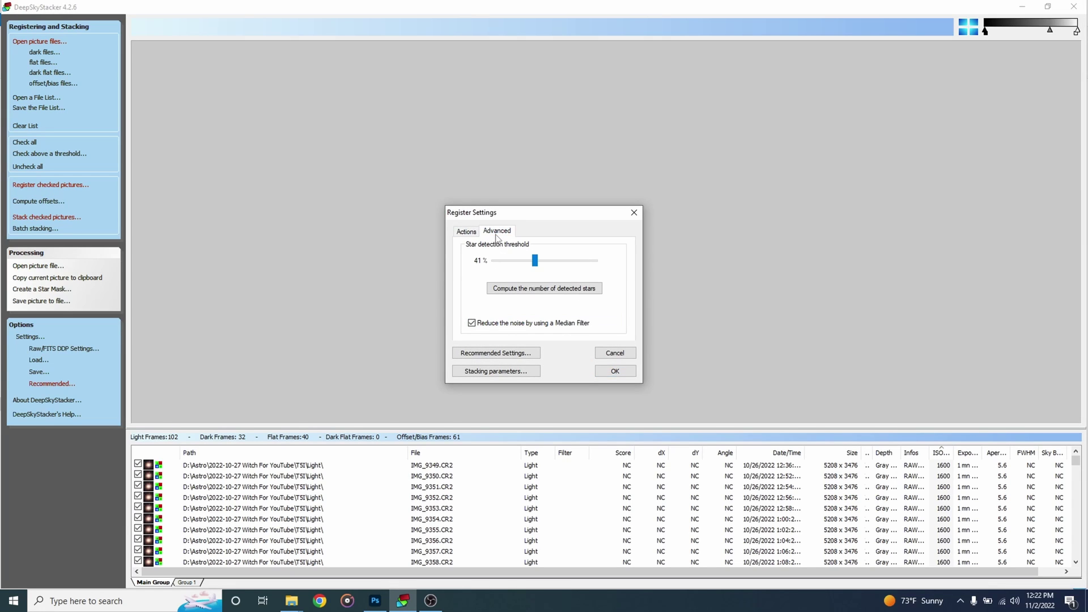
left_click(520, 291)
Test the star detection threshold at 2%, set it to 28% and recompute the number of detected stars.
left_click_drag(535, 261, 495, 262)
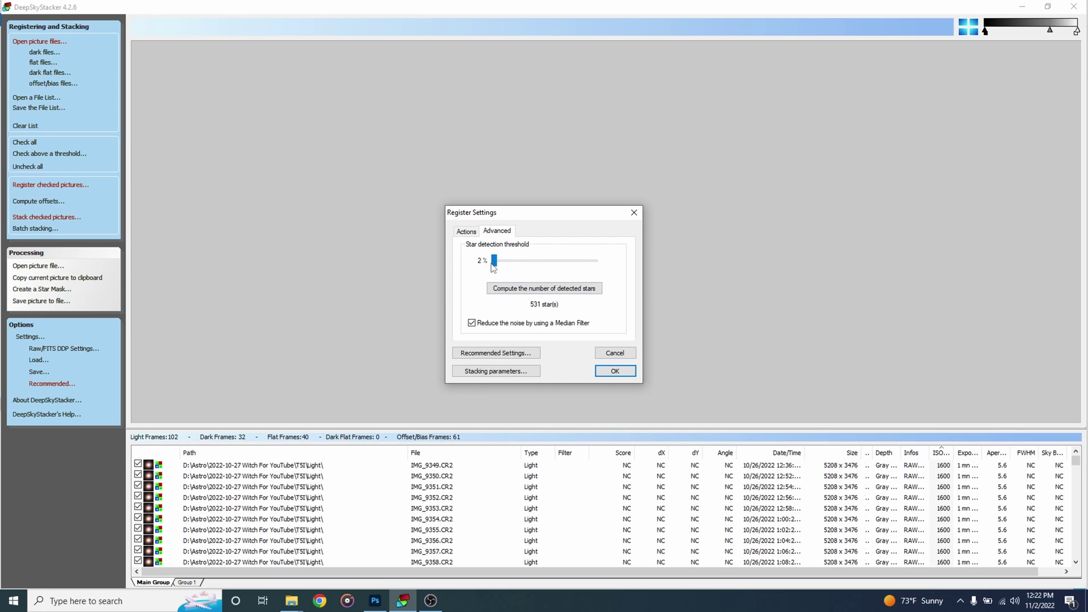
left_click(516, 289)
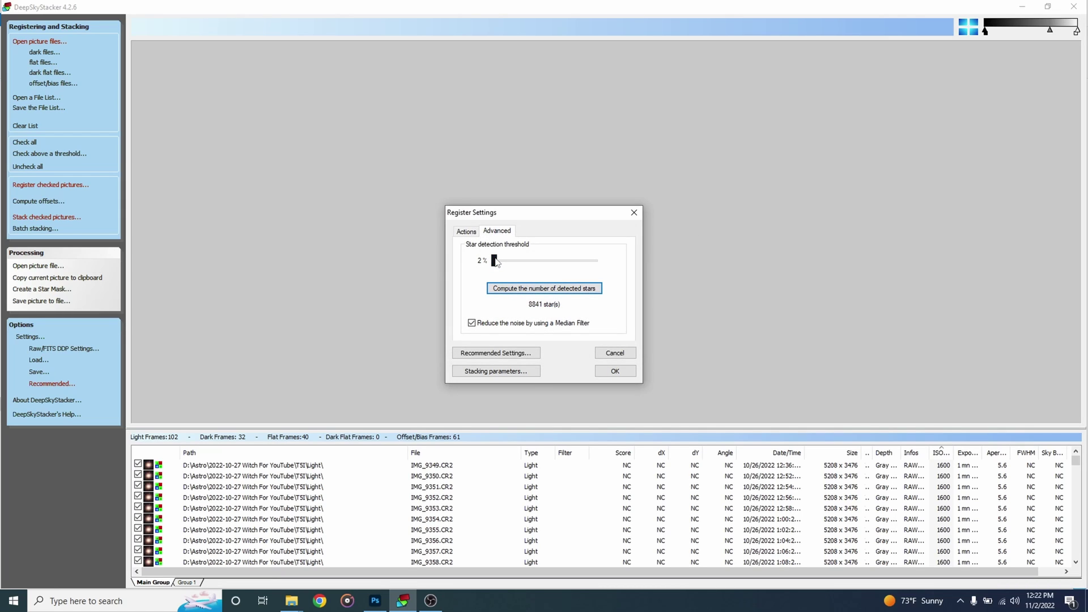
left_click_drag(494, 261, 524, 264)
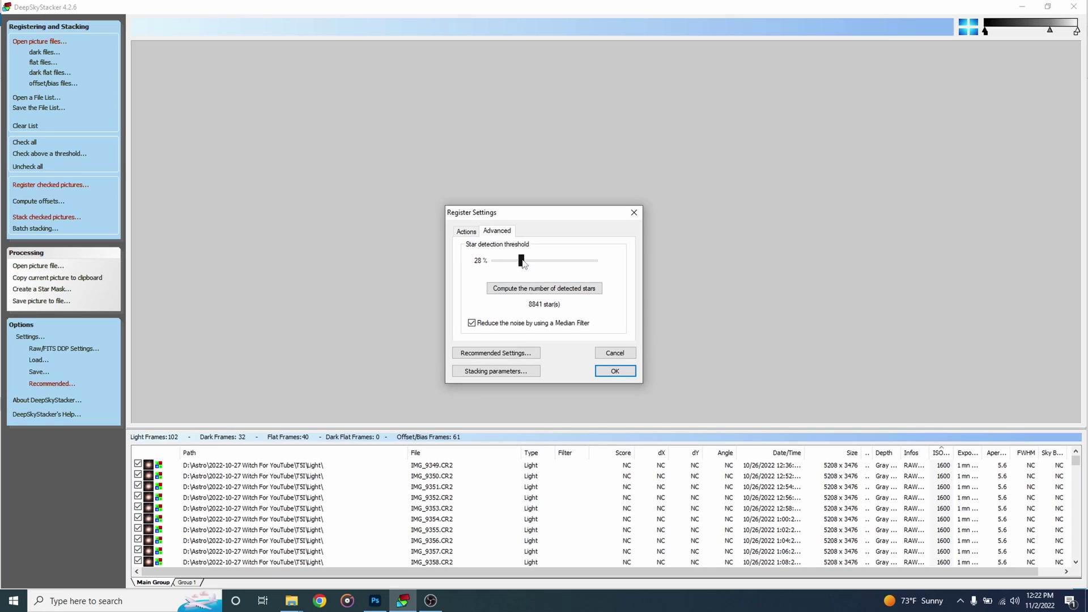
left_click(522, 291)
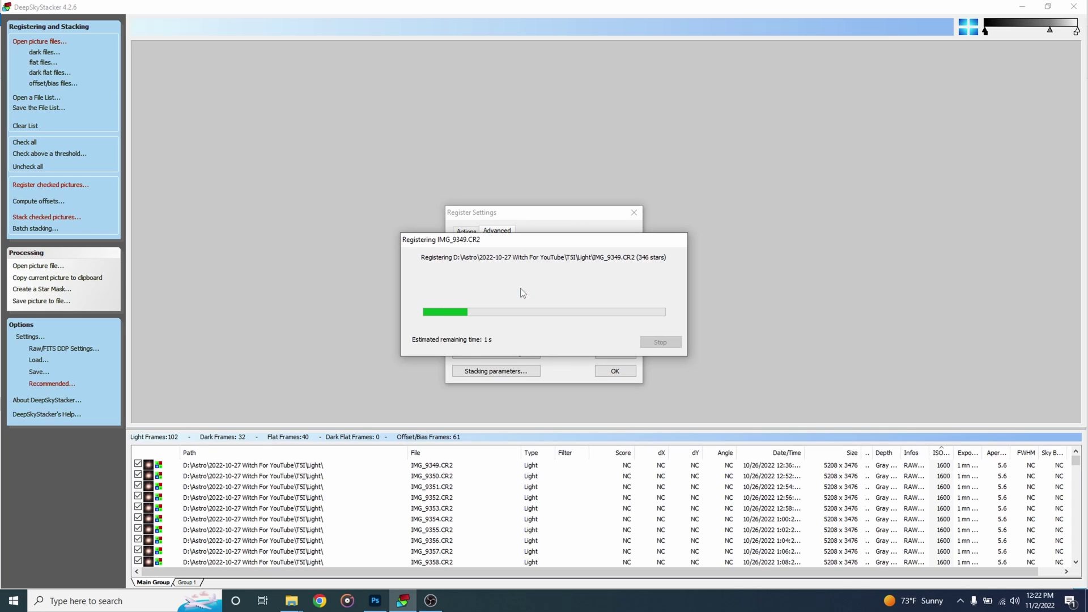
left_click_drag(521, 263, 520, 263)
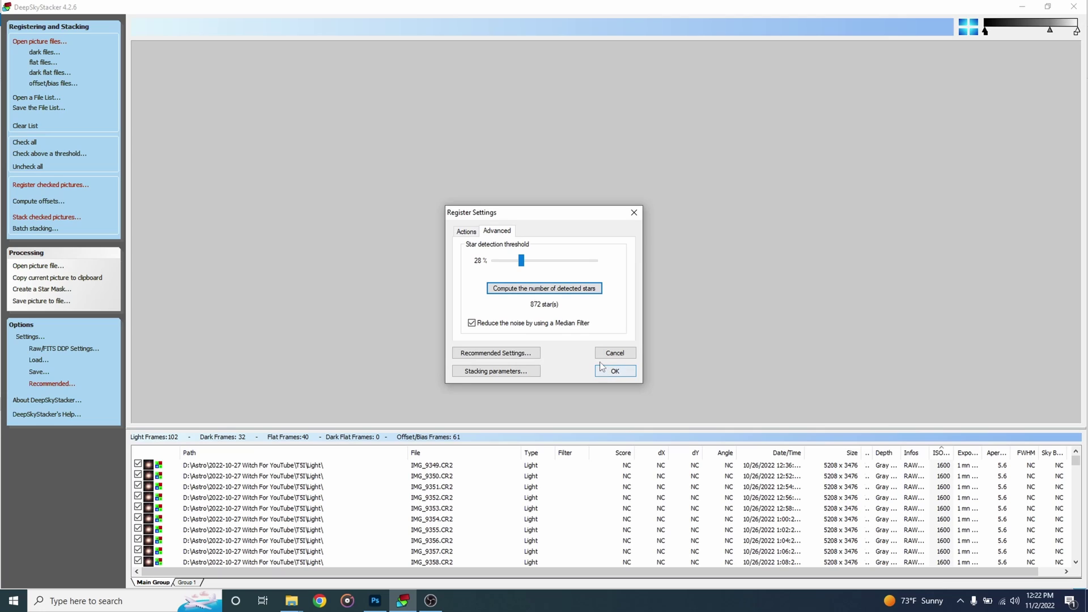
Review the registration actions and read through the recommended settings for the loaded light, bias, dark and flat frames.
left_click(464, 232)
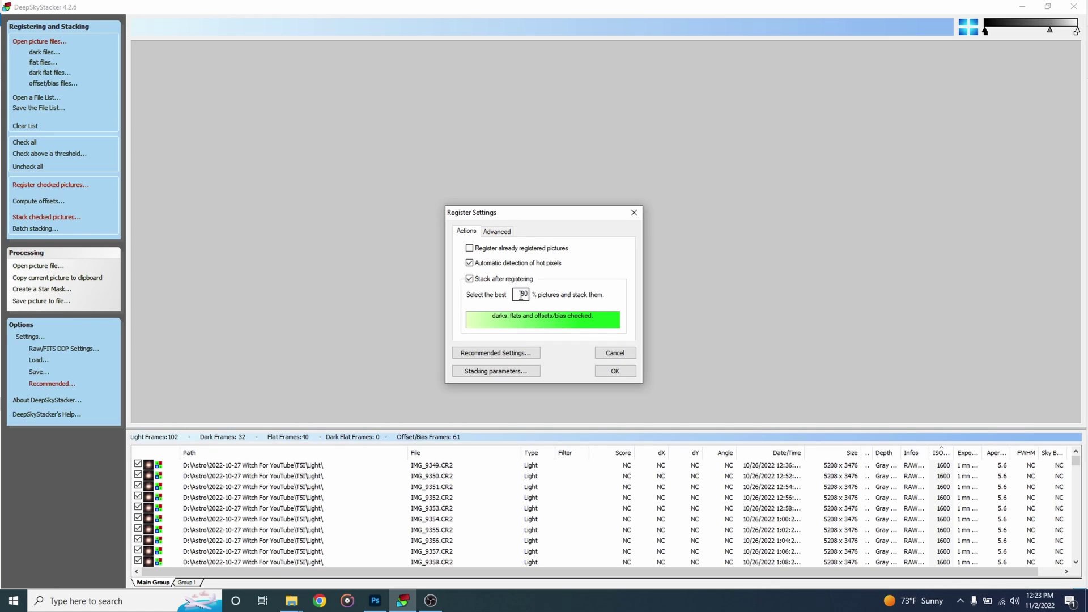
left_click(496, 354)
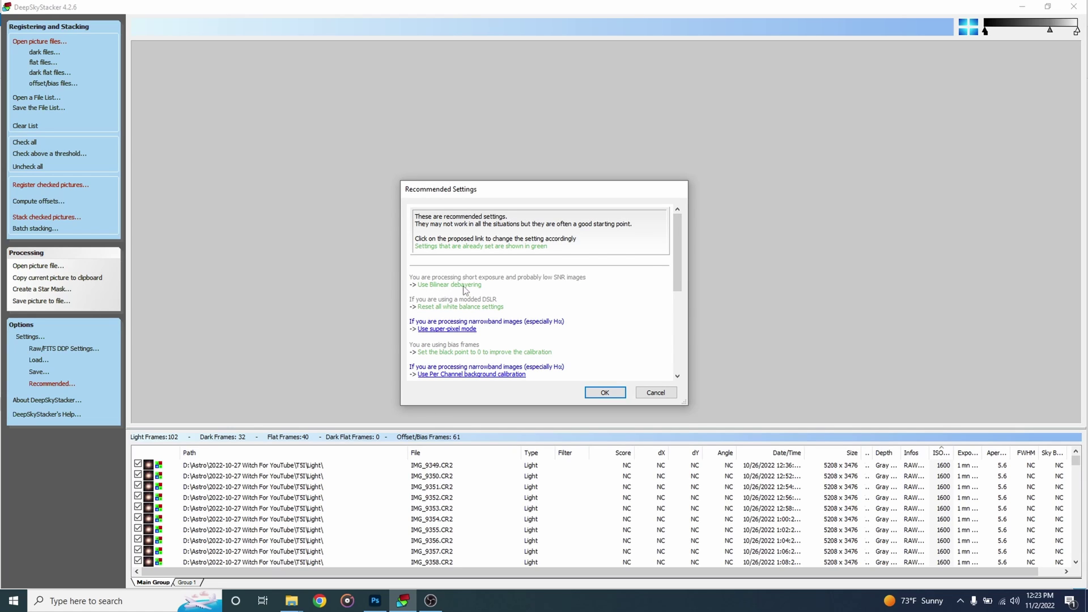
scroll(464, 315, "down", 2)
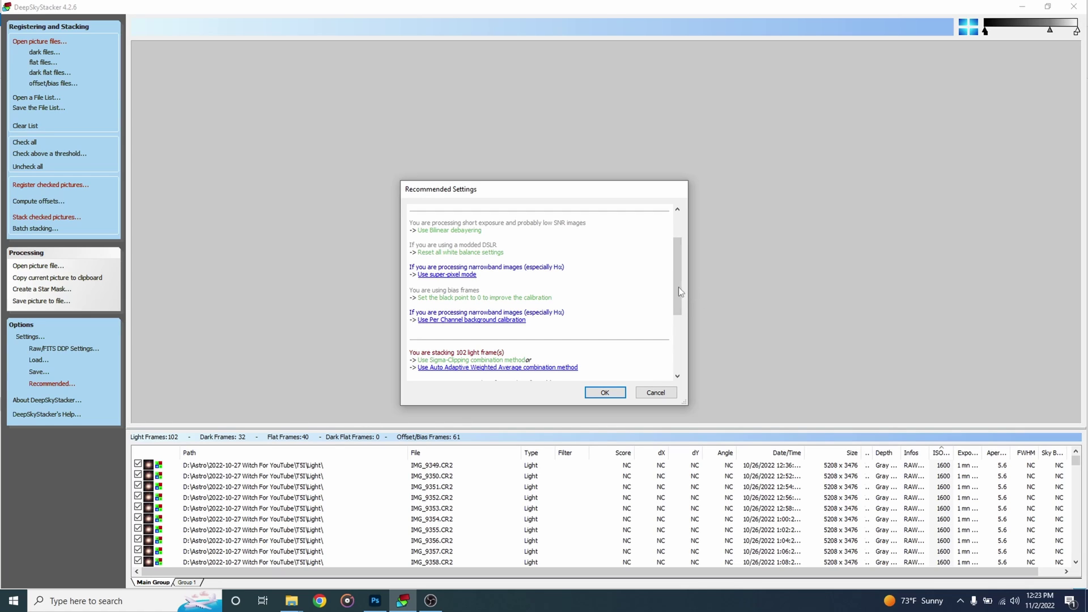
scroll(675, 274, "up", 2)
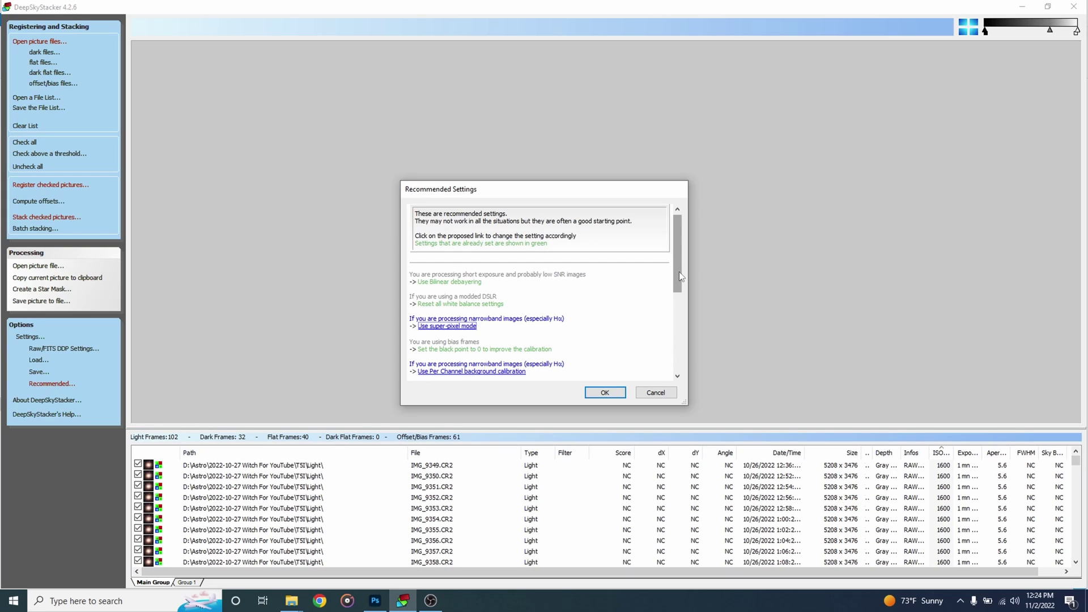
left_click_drag(679, 271, 678, 298)
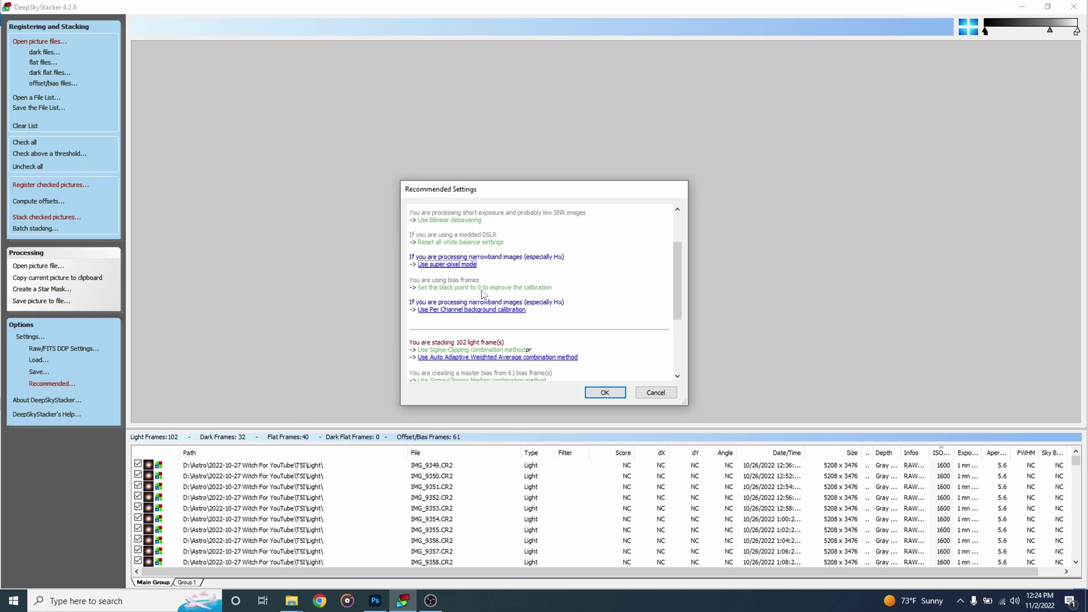
scroll(439, 280, "down", 3)
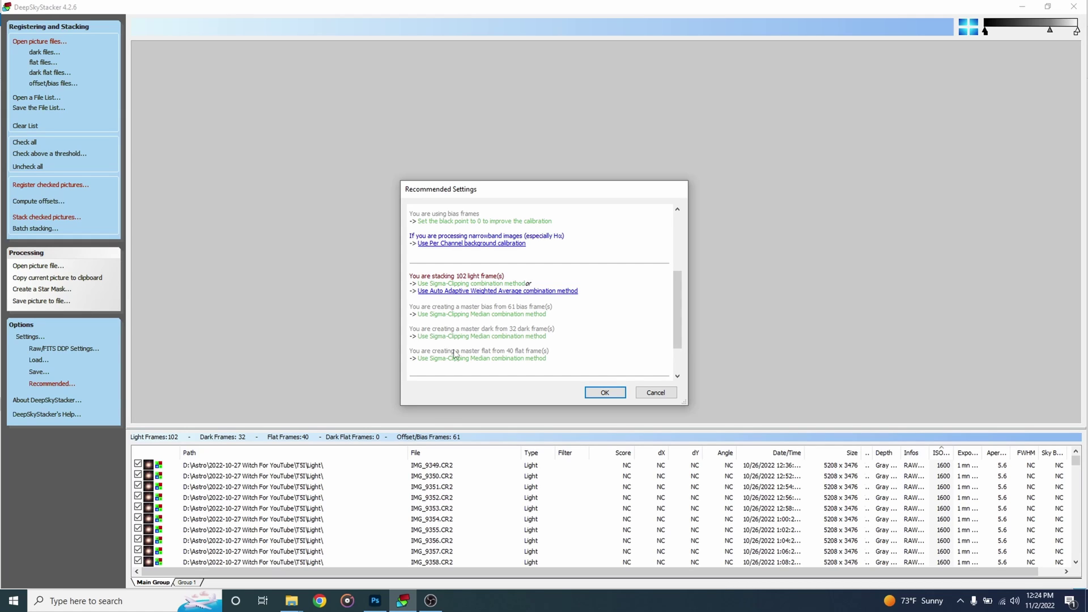
scroll(510, 359, "down", 2)
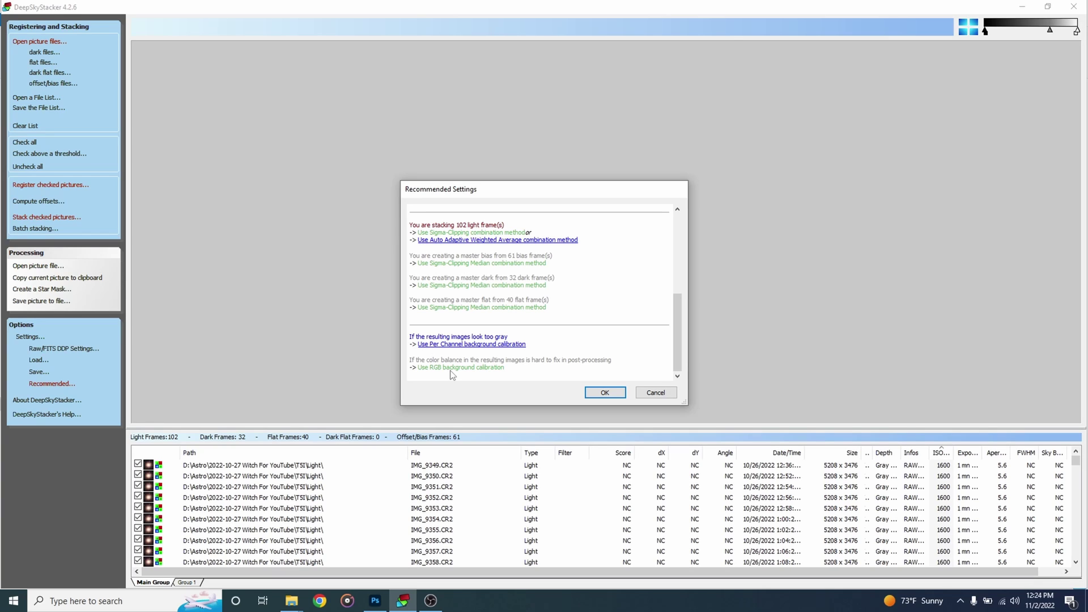
left_click(604, 392)
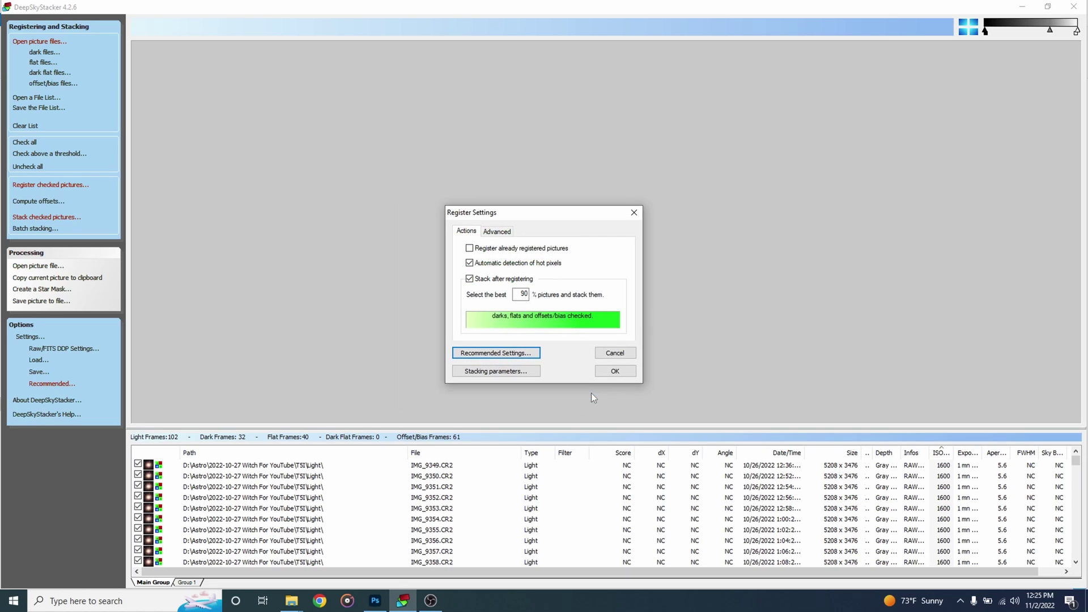
Accept the register settings and stacking steps to register and stack the checked pictures, and save the stacked picture to a file.
left_click(613, 373)
scroll(610, 370, "down", 1)
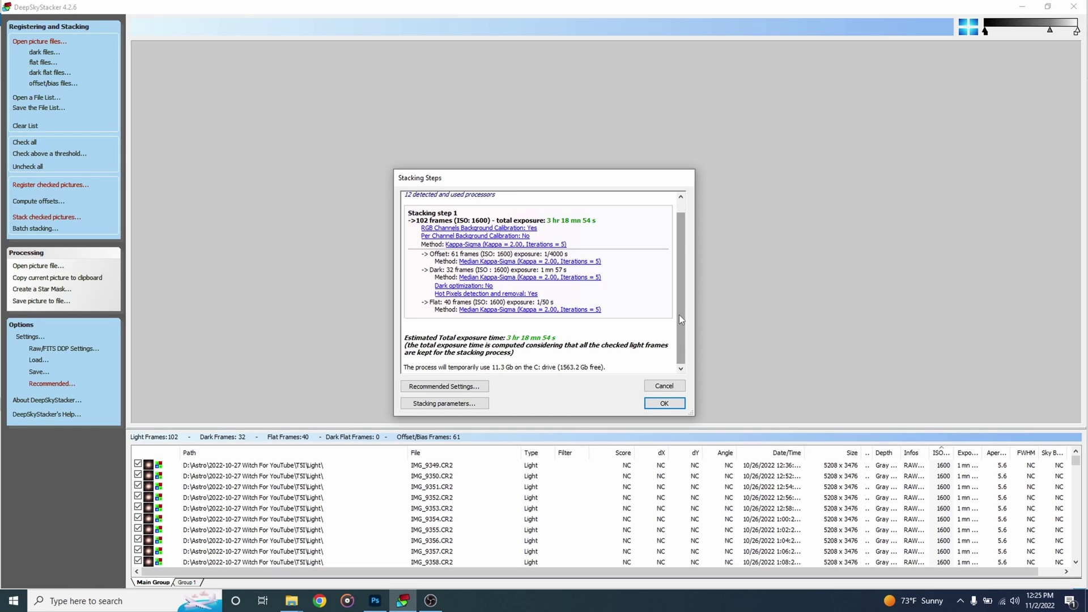
left_click(674, 404)
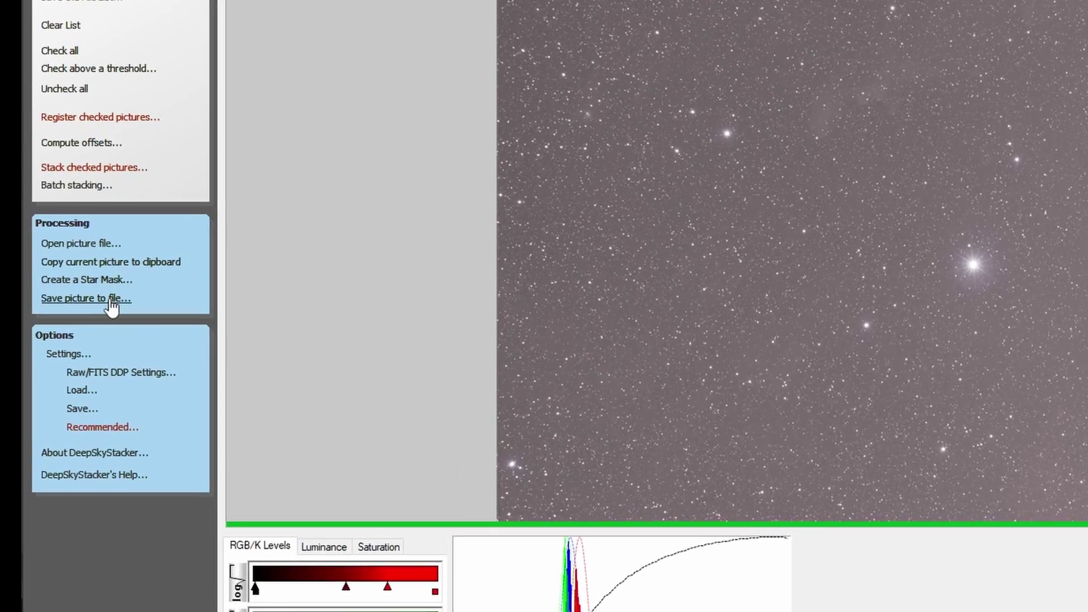
left_click(110, 300)
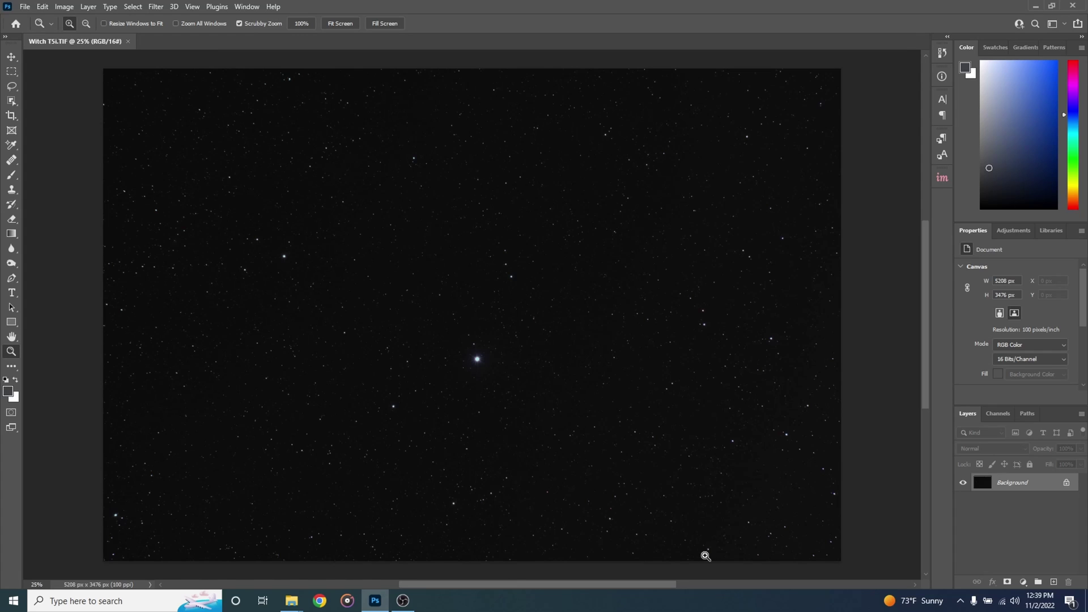
Duplicate the Background layer of Witch T5i.TIF in Photoshop.
right_click(1005, 488)
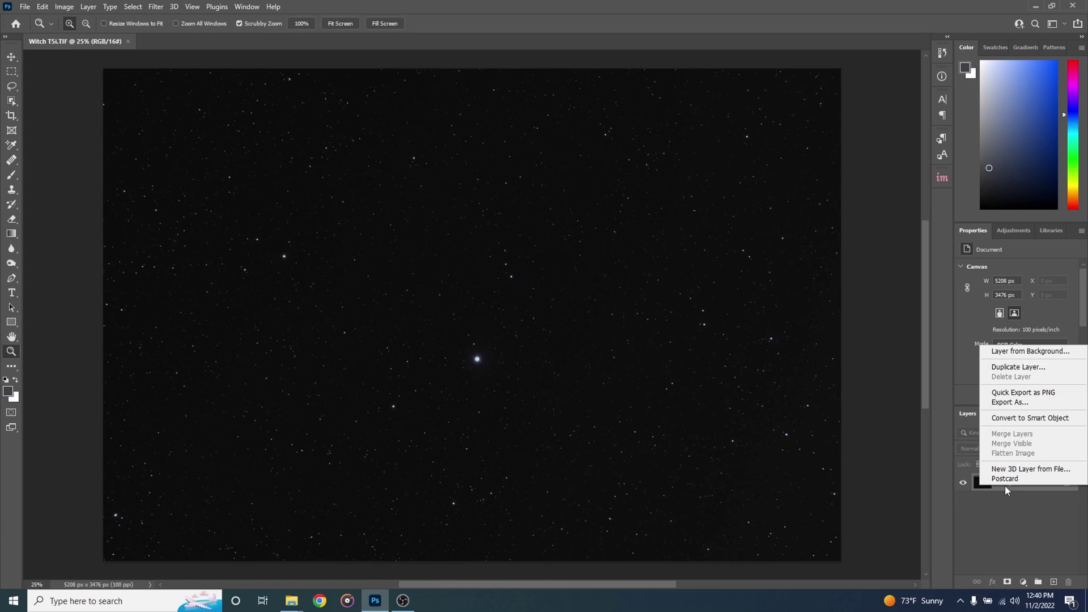
left_click(974, 520)
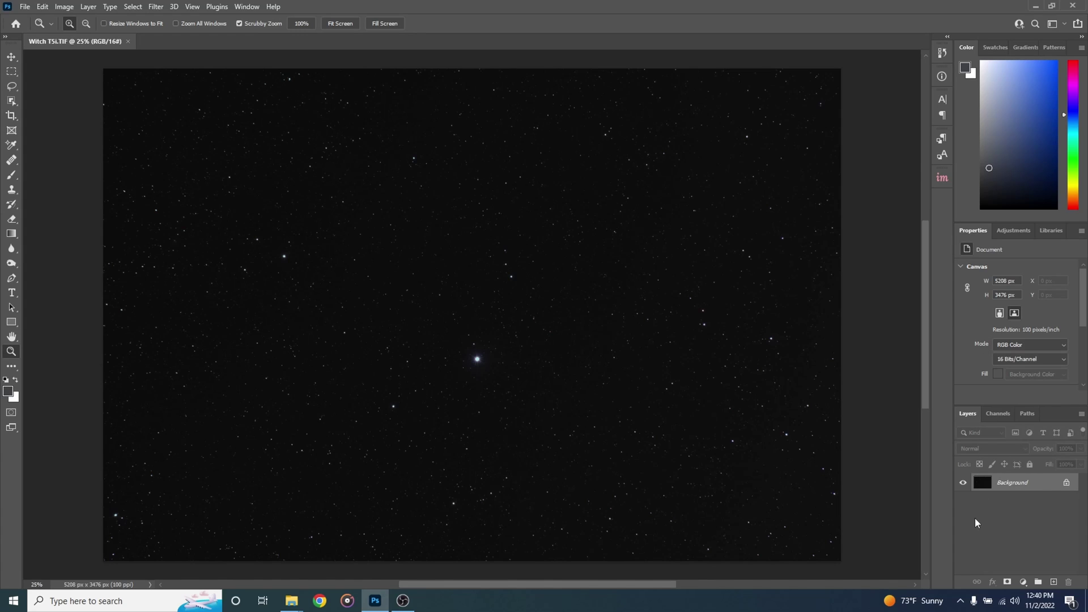
key("ctrl+j")
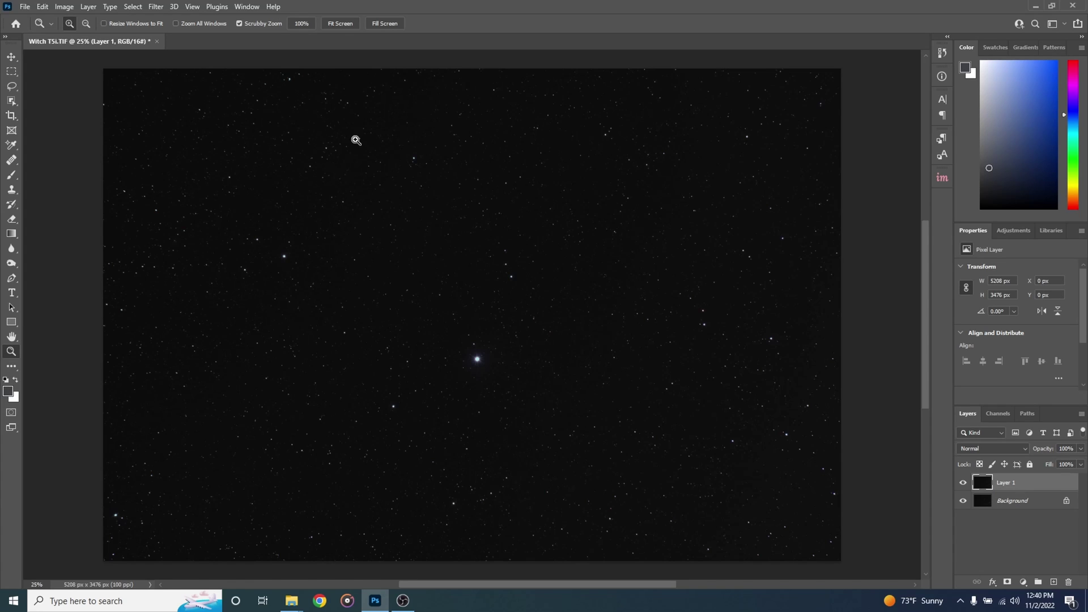
left_click(65, 8)
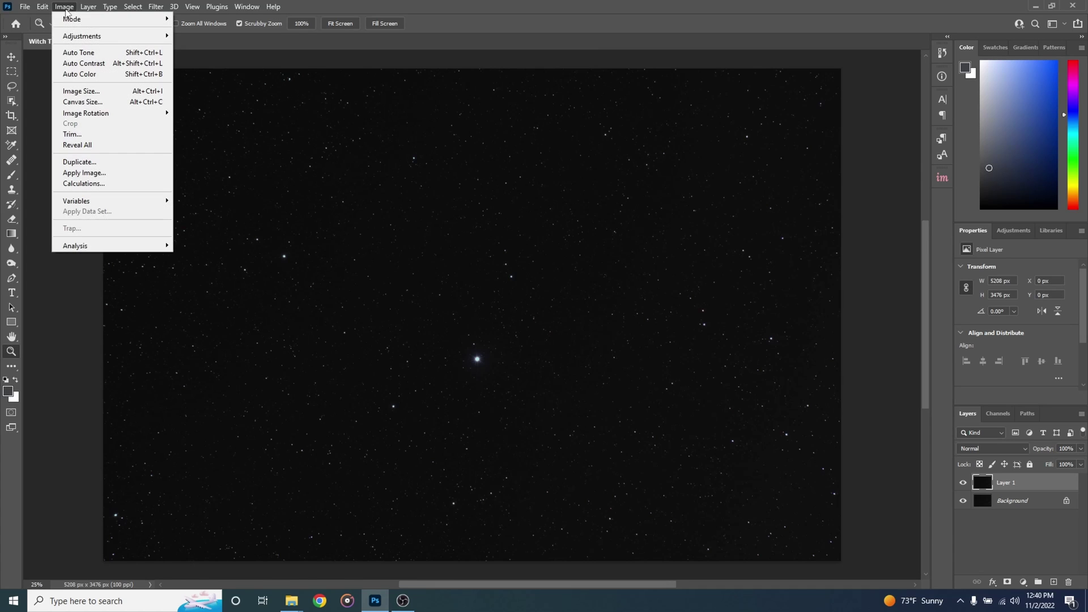
mouse_move(95, 39)
left_click(193, 46)
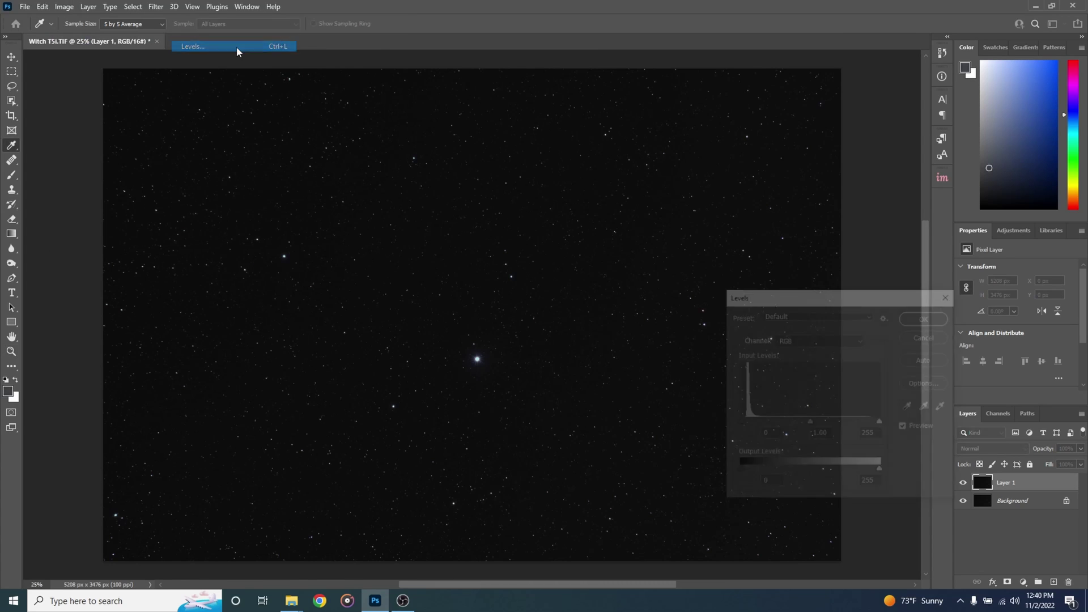
left_click(906, 336)
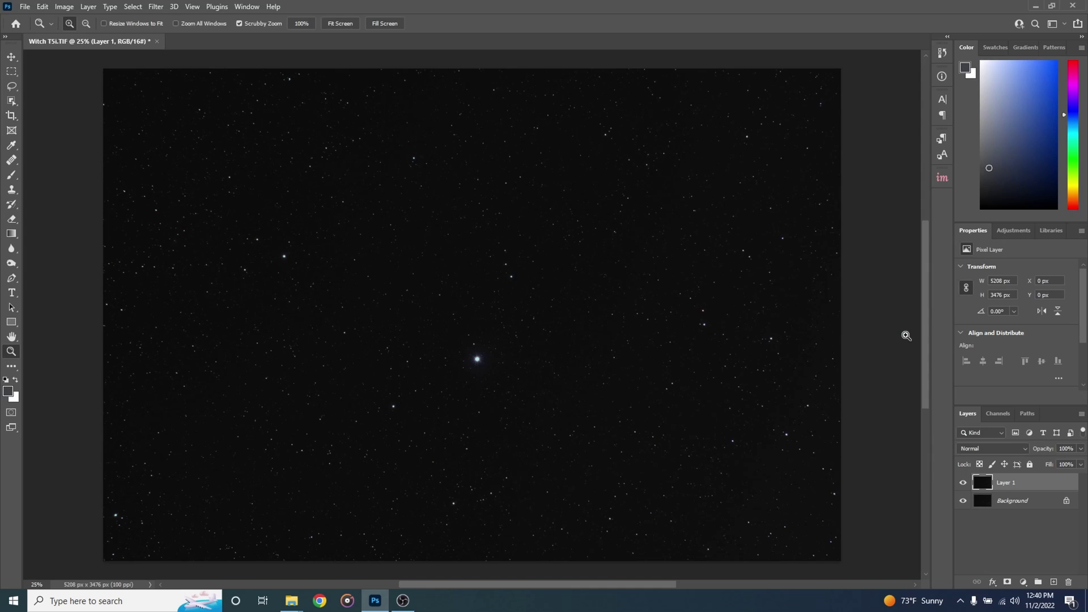
Brighten the duplicated layer with a Levels adjustment, setting the RGB midtone input level to 2.69.
key("ctrl+l")
left_click_drag(816, 303, 655, 233)
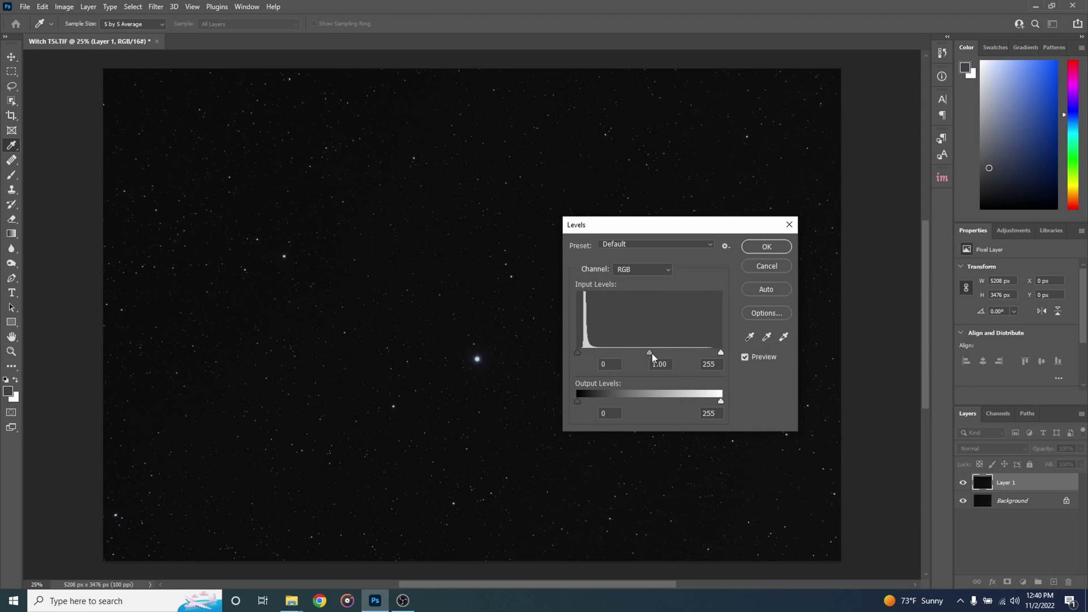
left_click_drag(648, 354, 646, 353)
left_click_drag(634, 350, 600, 354)
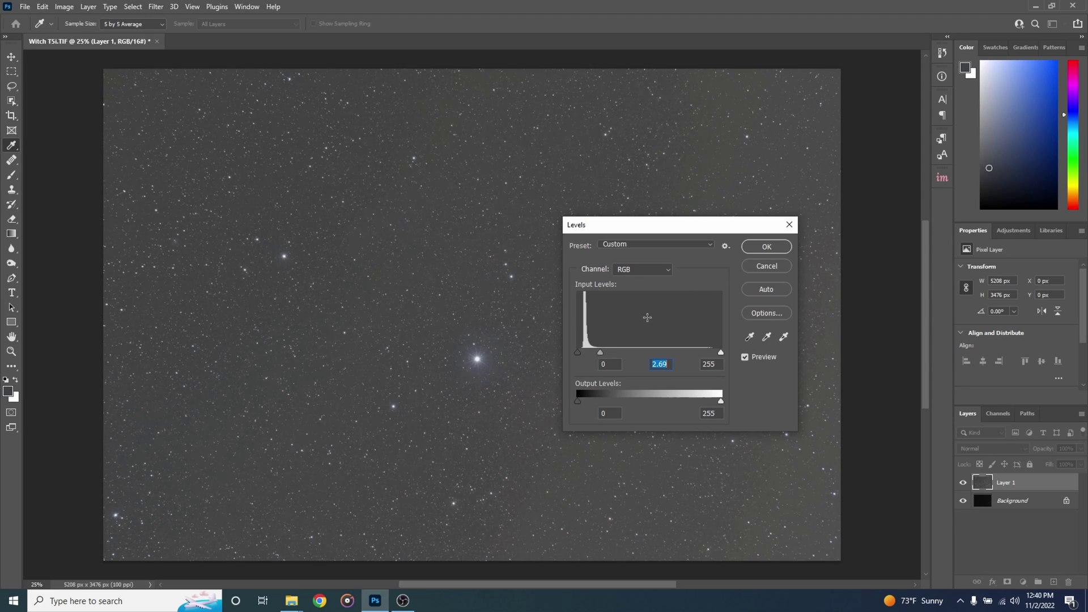
left_click(760, 248)
key("z")
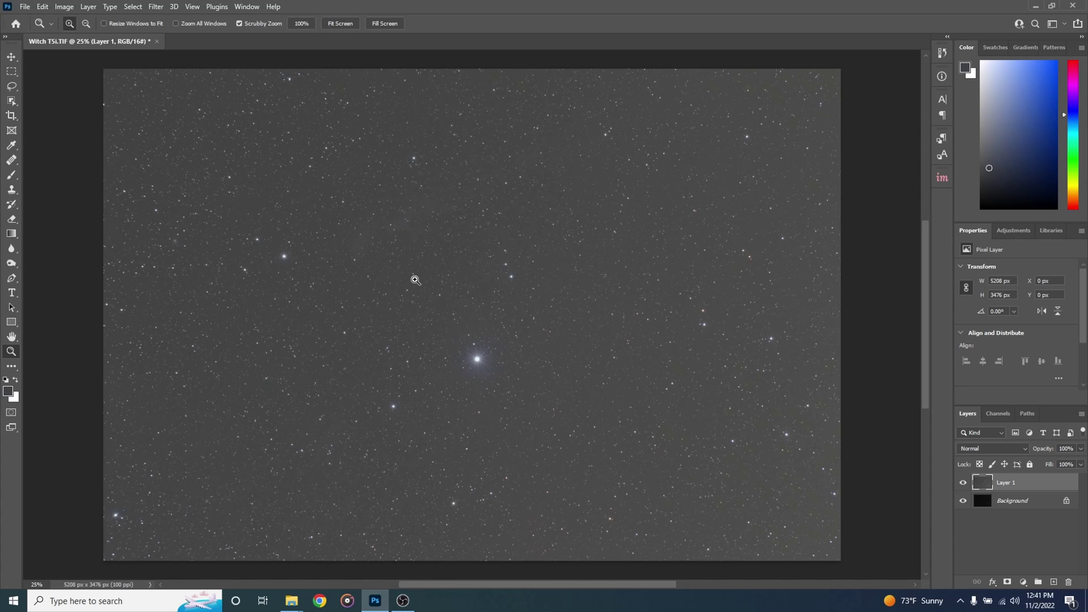
left_click(64, 6)
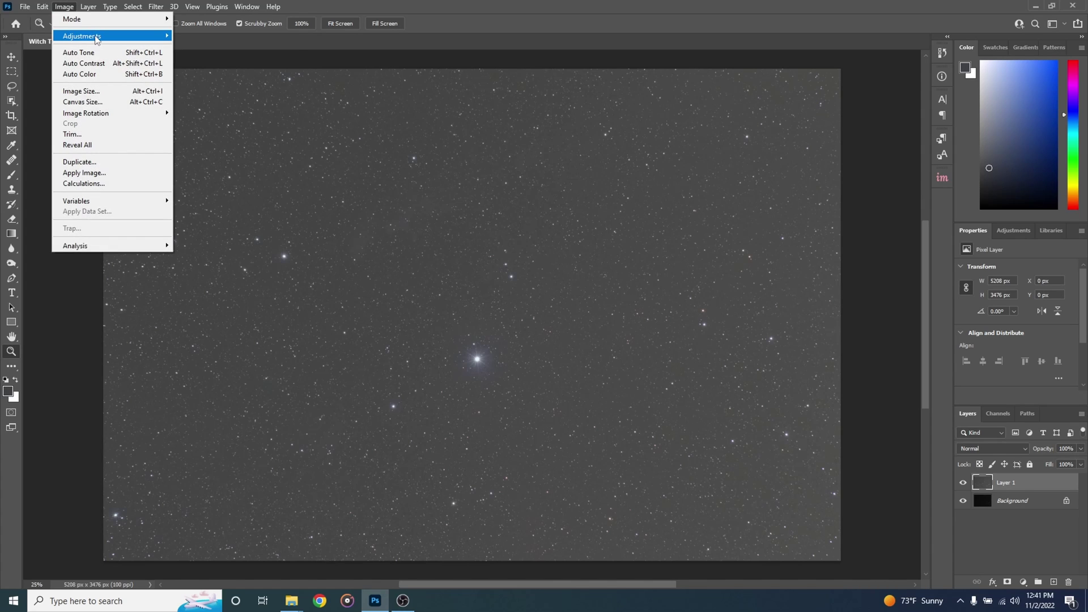
mouse_move(96, 36)
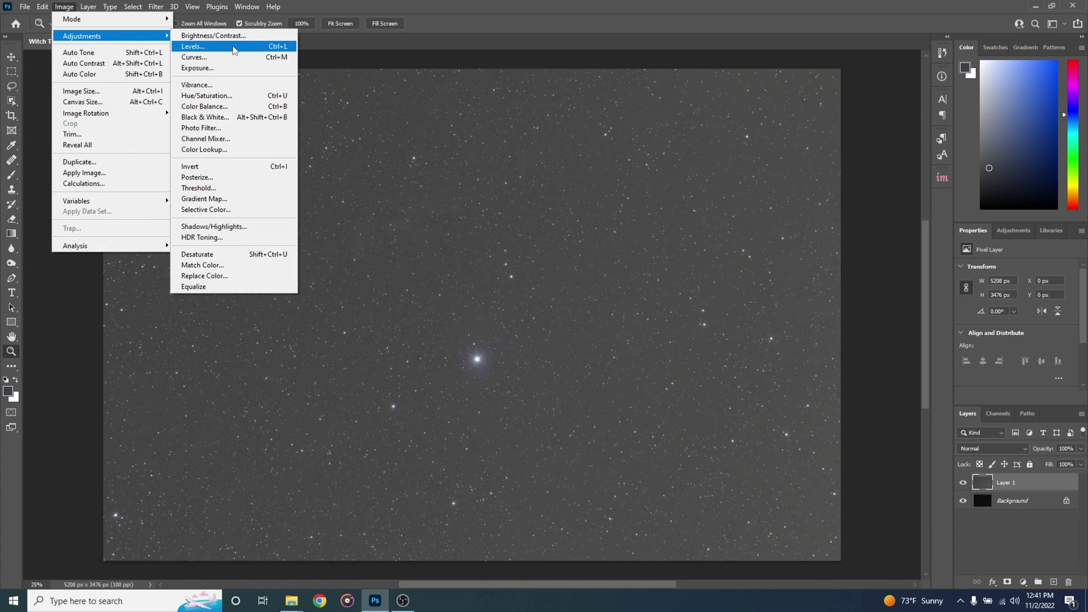
left_click(398, 5)
Darken the sky background of Layer 1 with a Levels adjustment, setting the RGB black input level to 41.
key("ctrl+l")
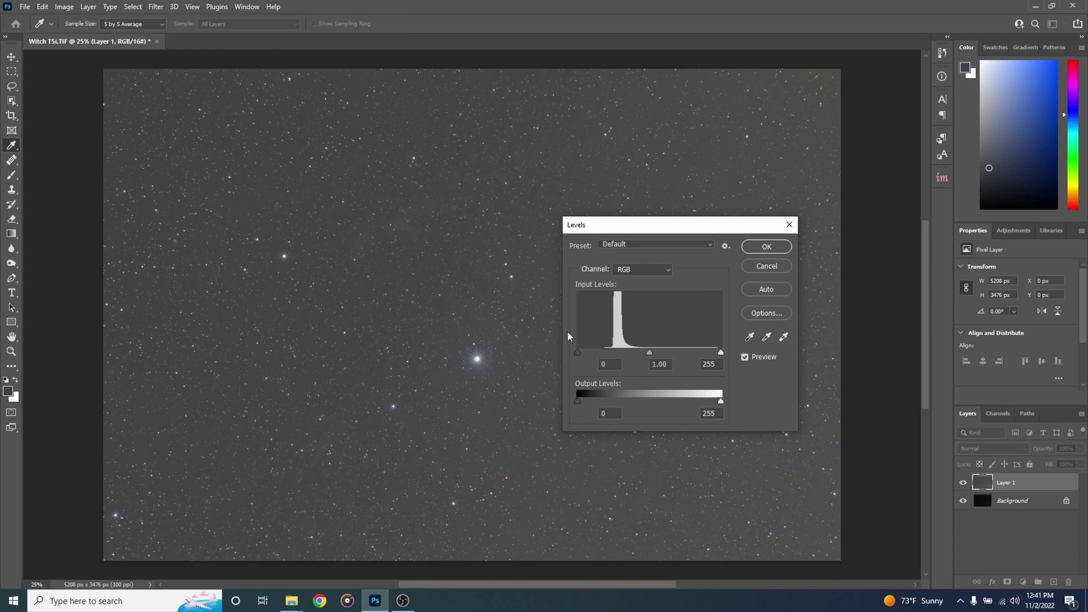
left_click_drag(580, 351, 583, 353)
left_click_drag(578, 352, 611, 355)
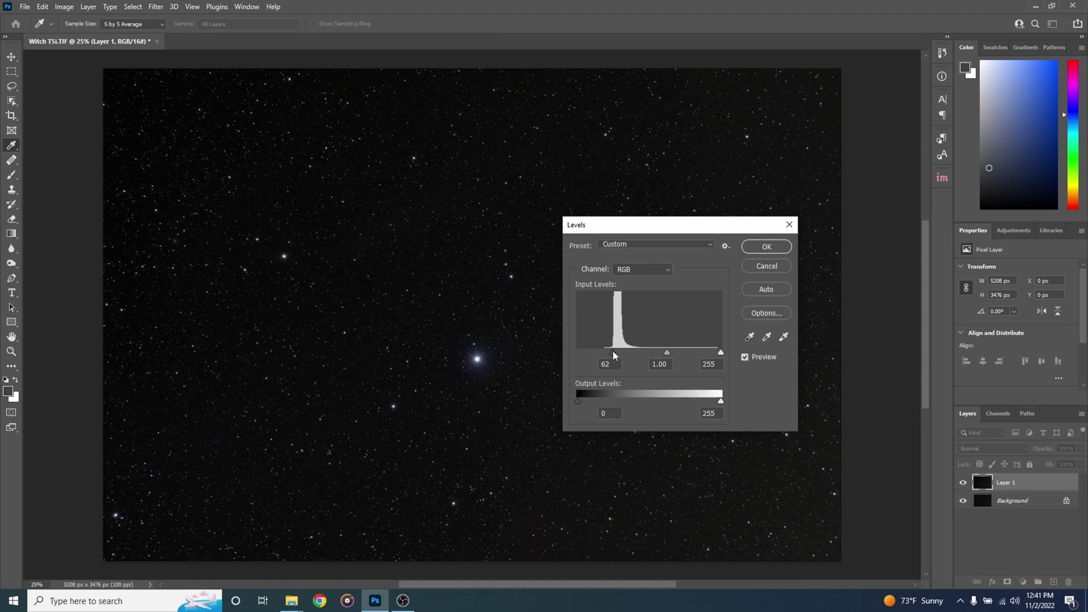
left_click_drag(610, 356, 601, 351)
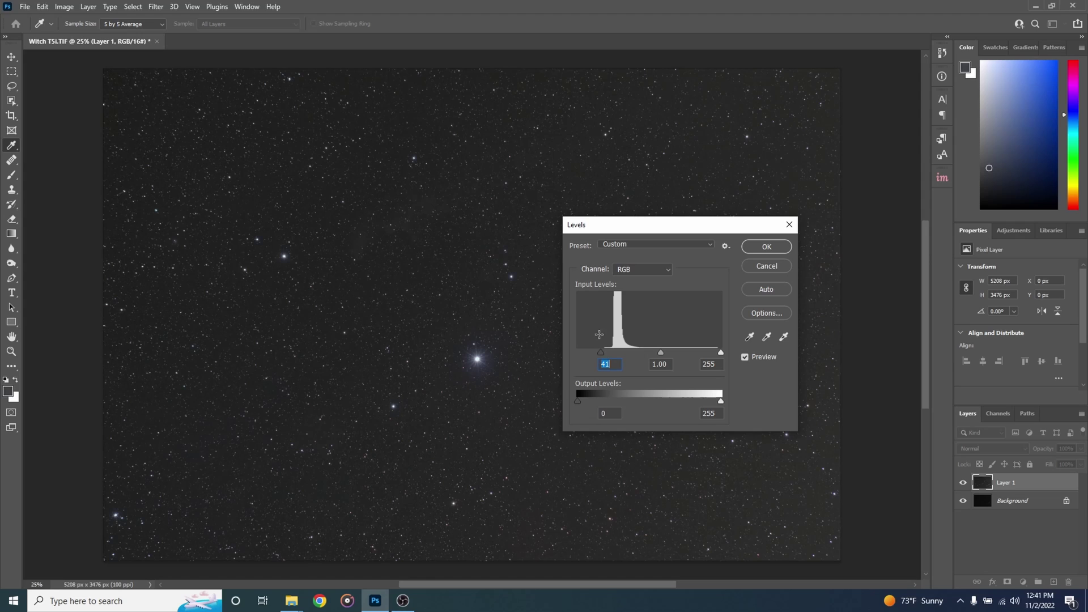
left_click(758, 249)
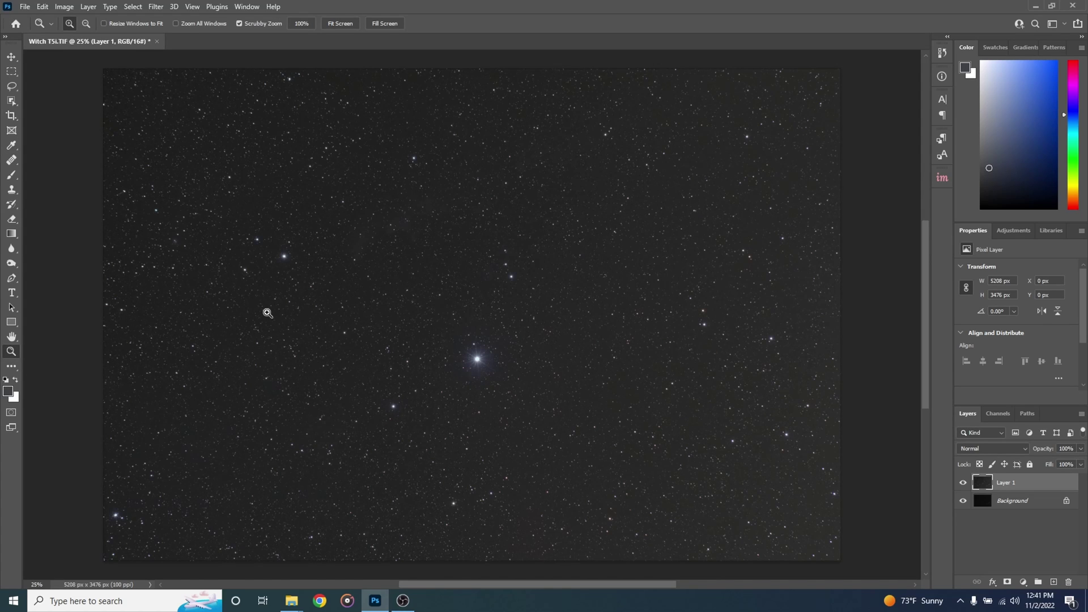
Inspect the faint nebula up close and stamp all visible layers into a new merged layer.
left_click_drag(390, 214, 484, 270)
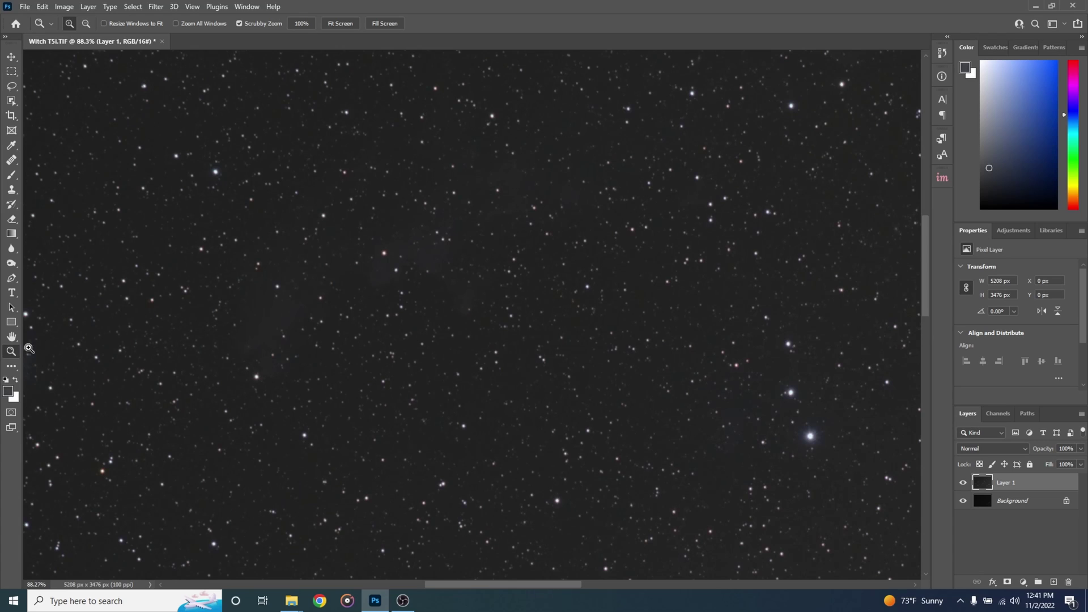
left_click(340, 24)
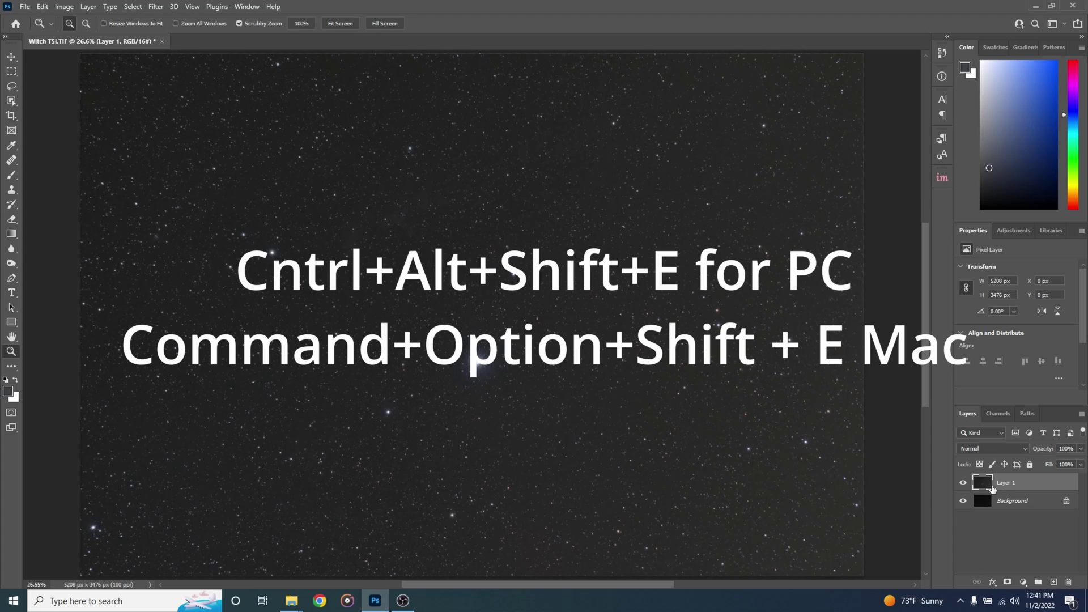
key("ctrl+alt+shift+e")
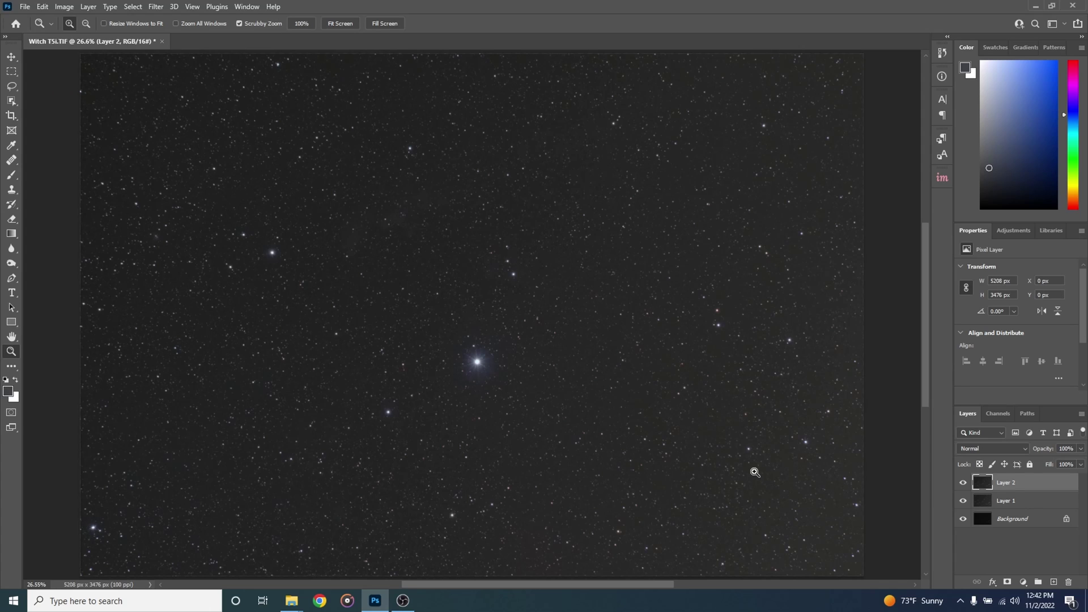
Add a layer mask to Layer 2, paste a copy of the whole image into it and invert the mask.
key("ctrl+a")
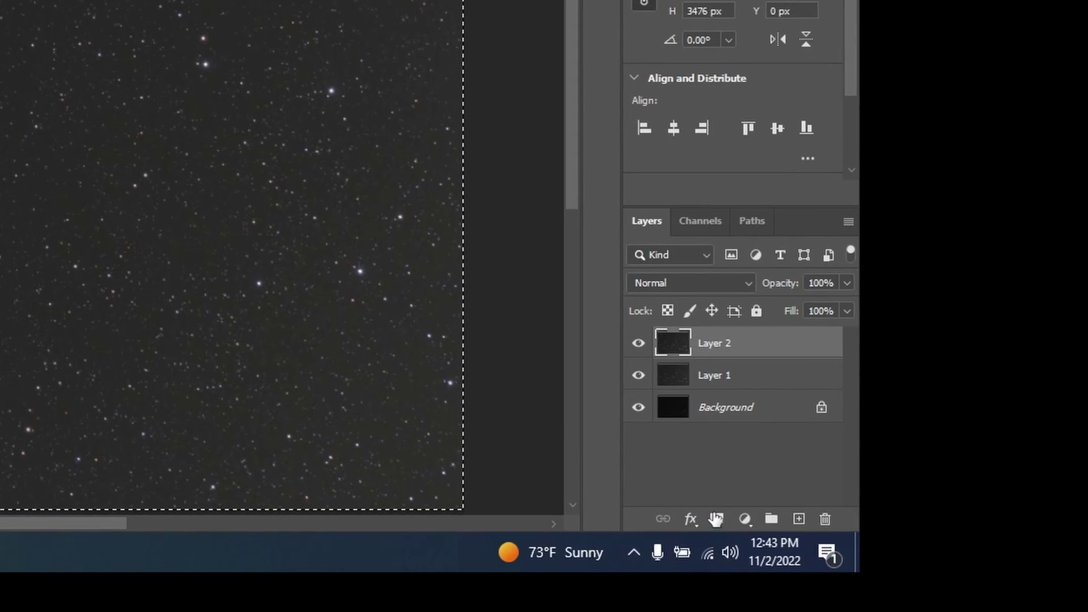
left_click(716, 520)
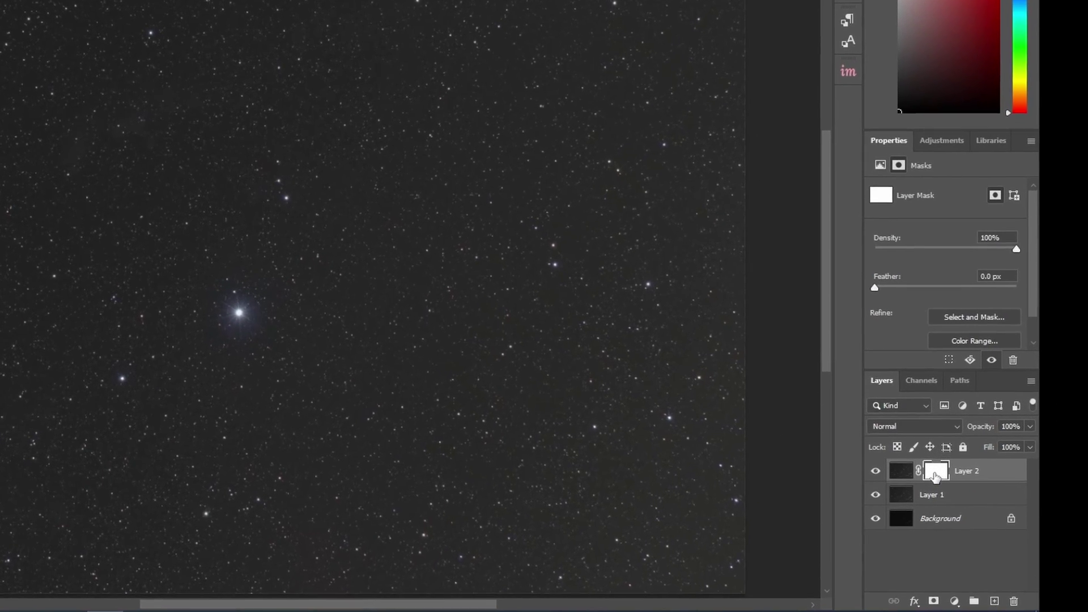
left_click(935, 476, "alt")
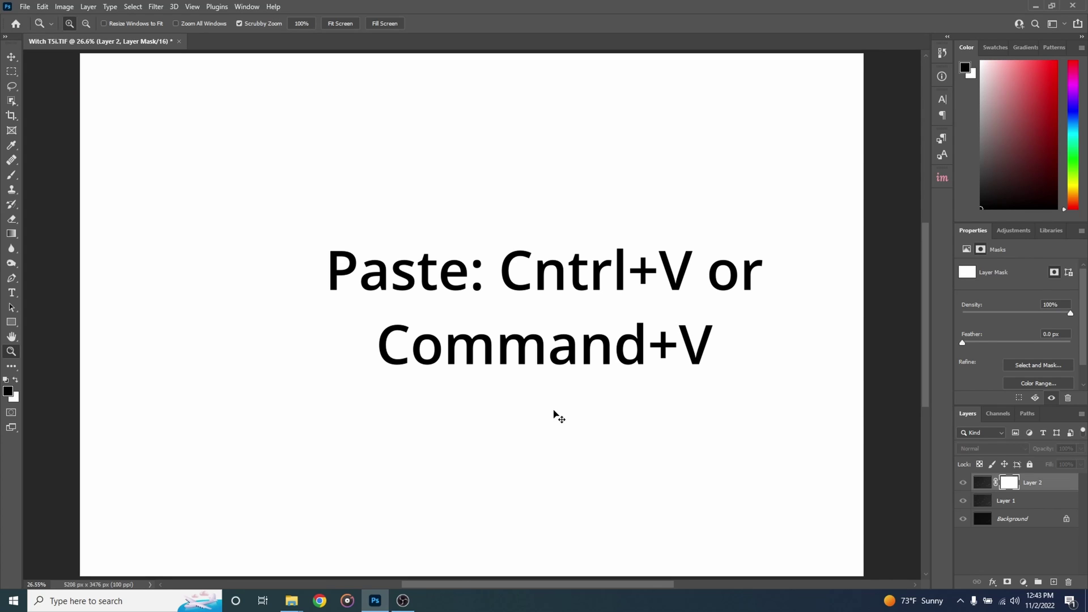
key("ctrl+v")
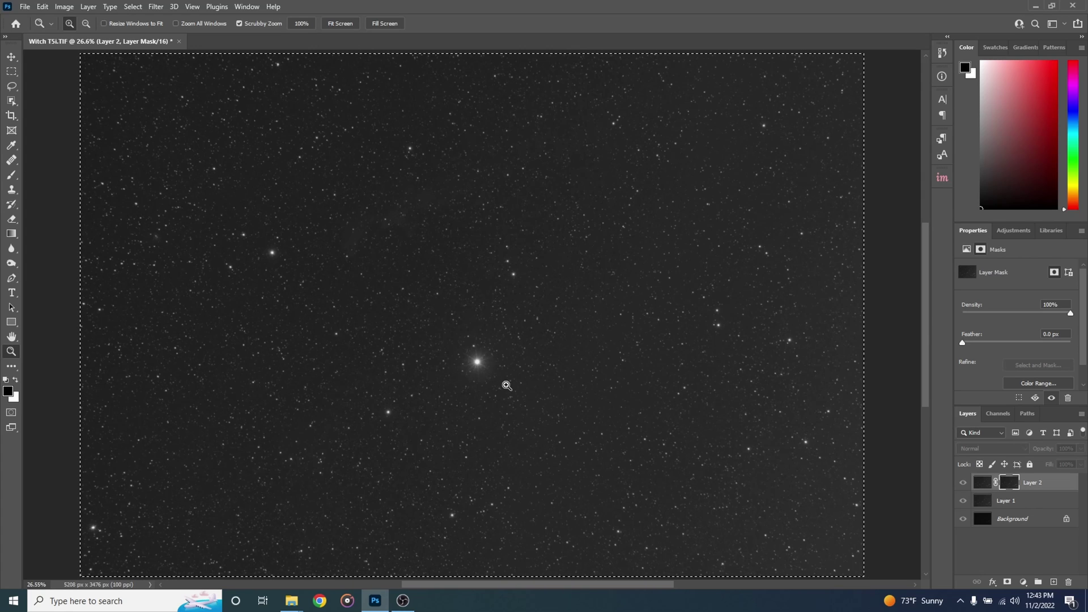
key("ctrl+i")
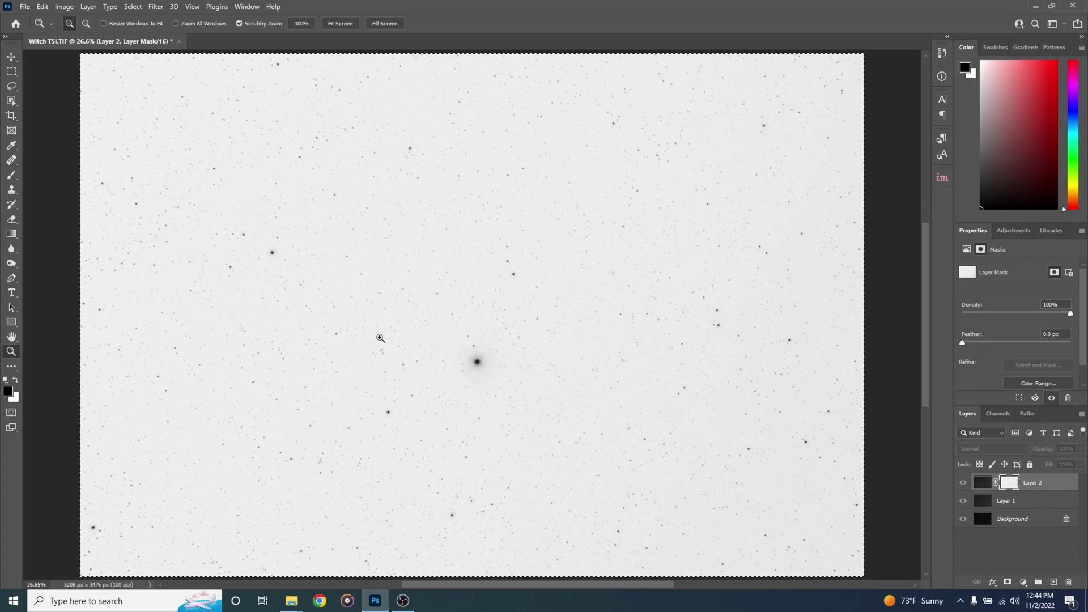
Apply a Gaussian Blur with a 4.3-pixel radius to the inverted layer mask of Layer 2.
left_click(153, 7)
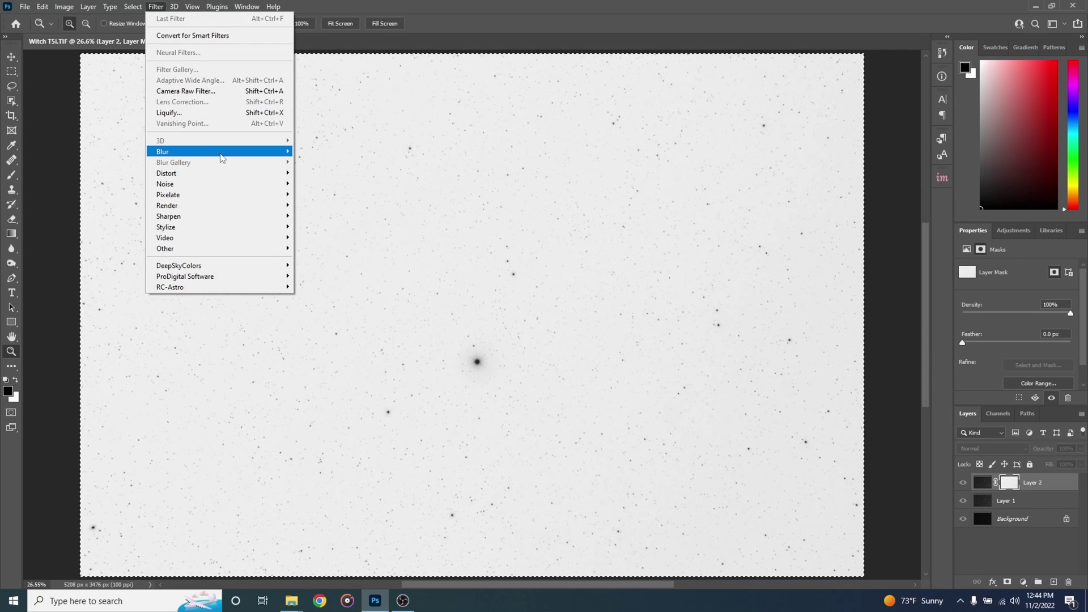
mouse_move(170, 152)
left_click(326, 194)
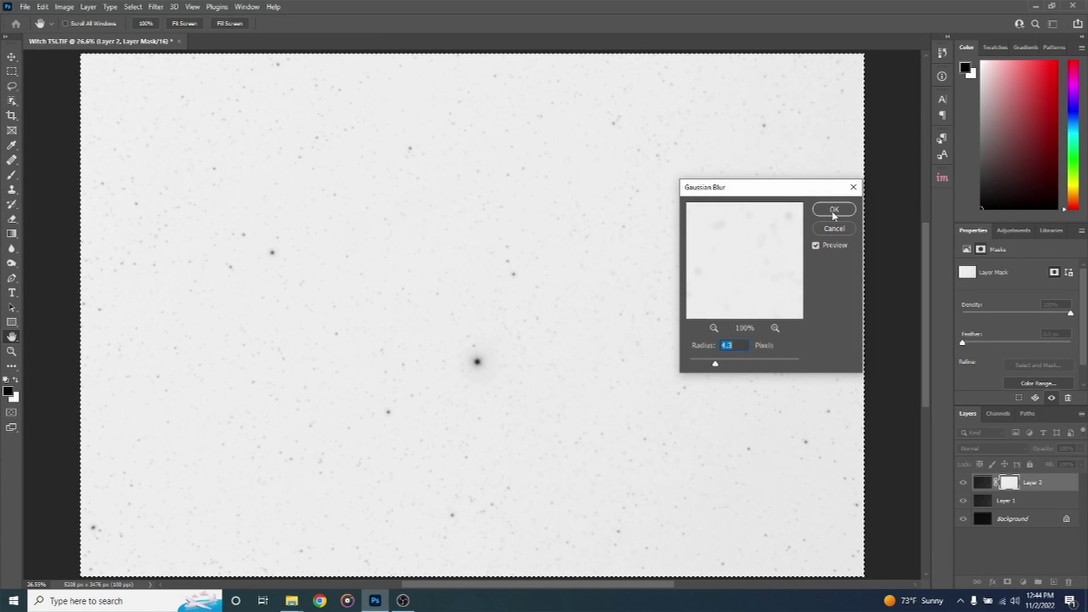
left_click(833, 211)
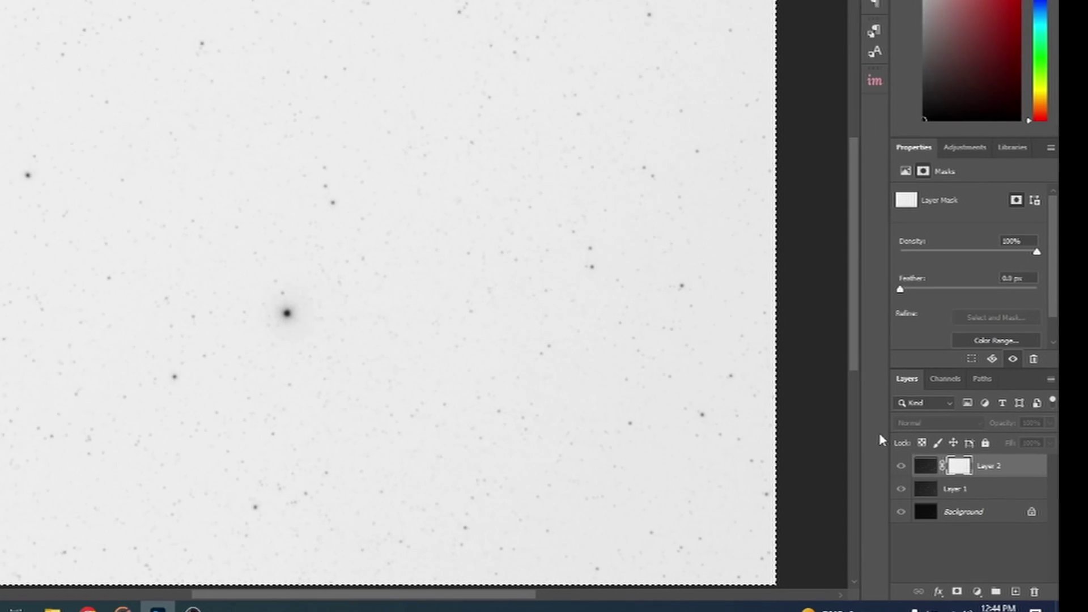
Make the image of Layer 2 active instead of its mask and deselect the whole-canvas selection.
left_click(840, 447)
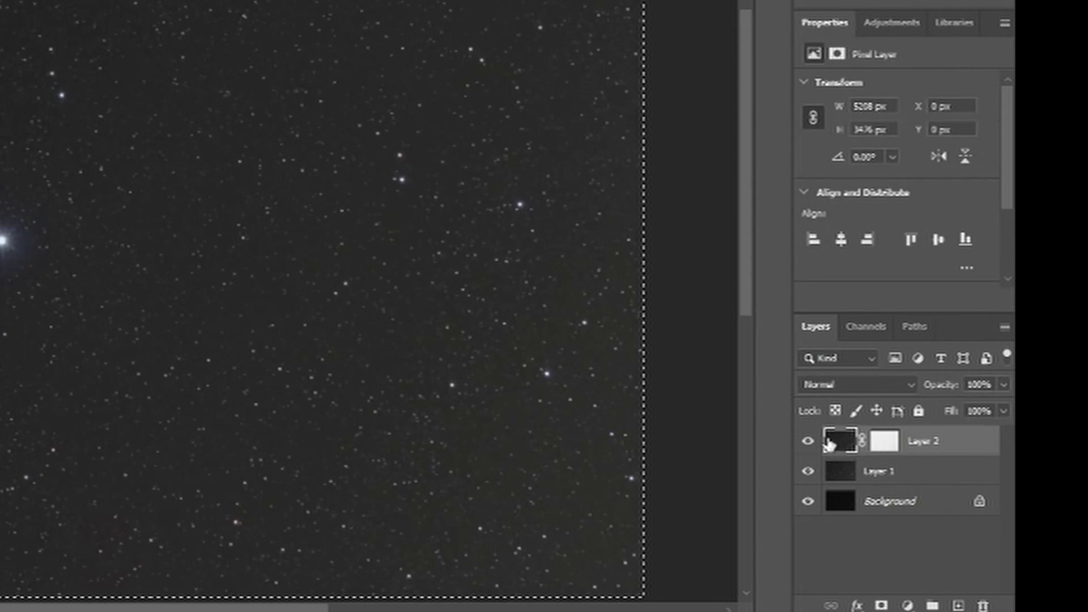
left_click(133, 6)
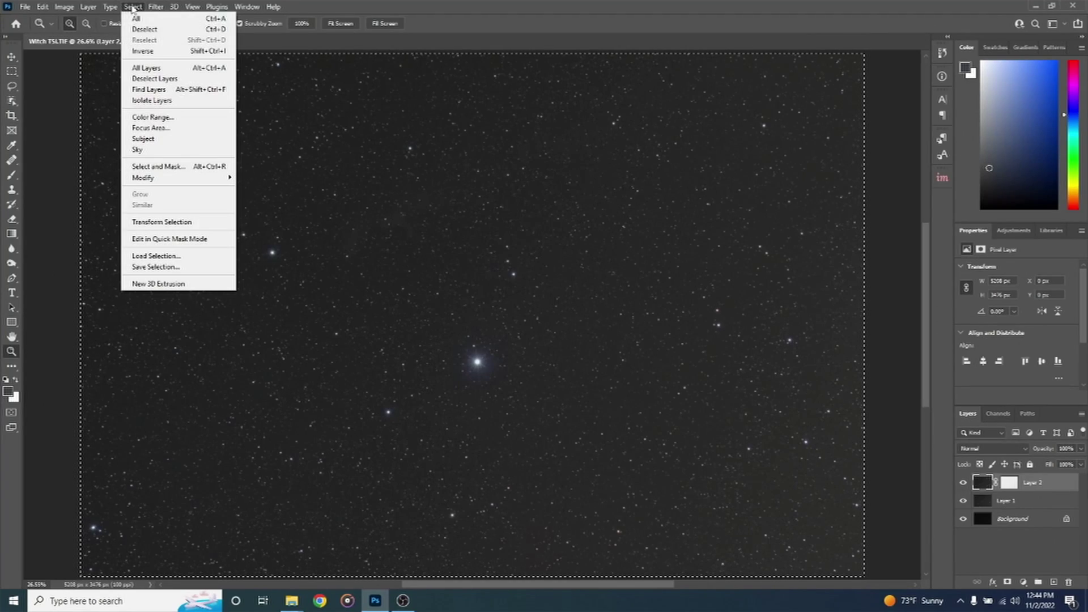
left_click(143, 29)
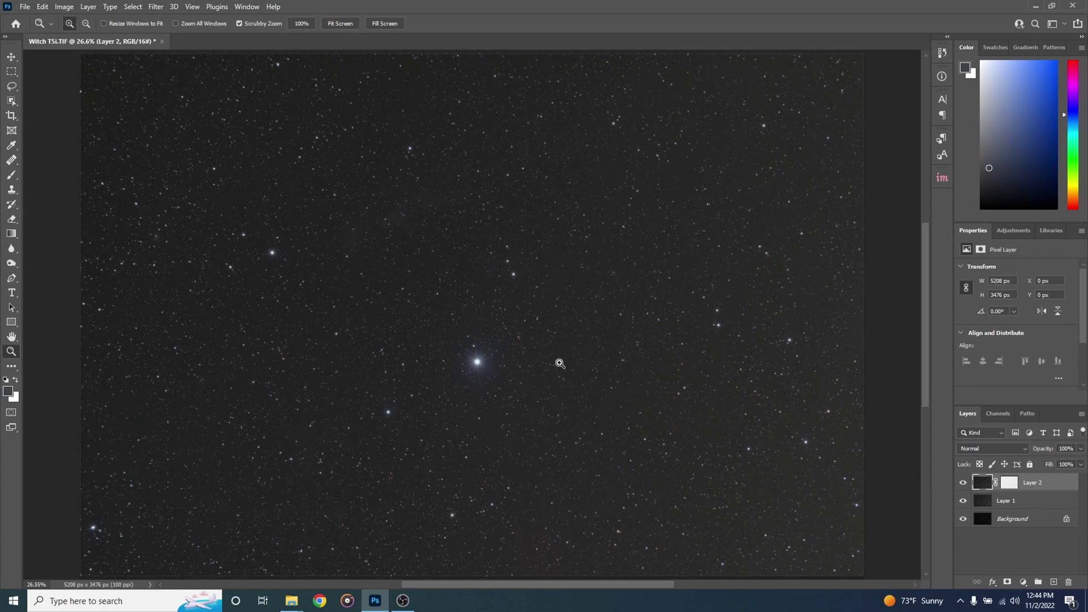
Brighten the faint nebula on Layer 2 with a Curves adjustment, placing an RGB curve point at input 48 and output 96.
left_click(64, 6)
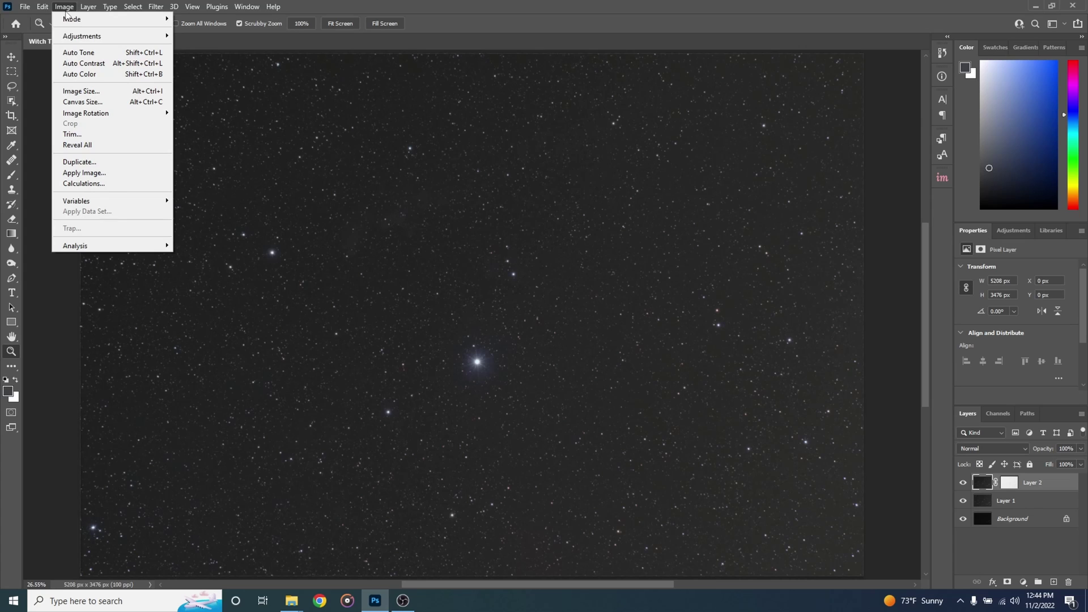
mouse_move(135, 33)
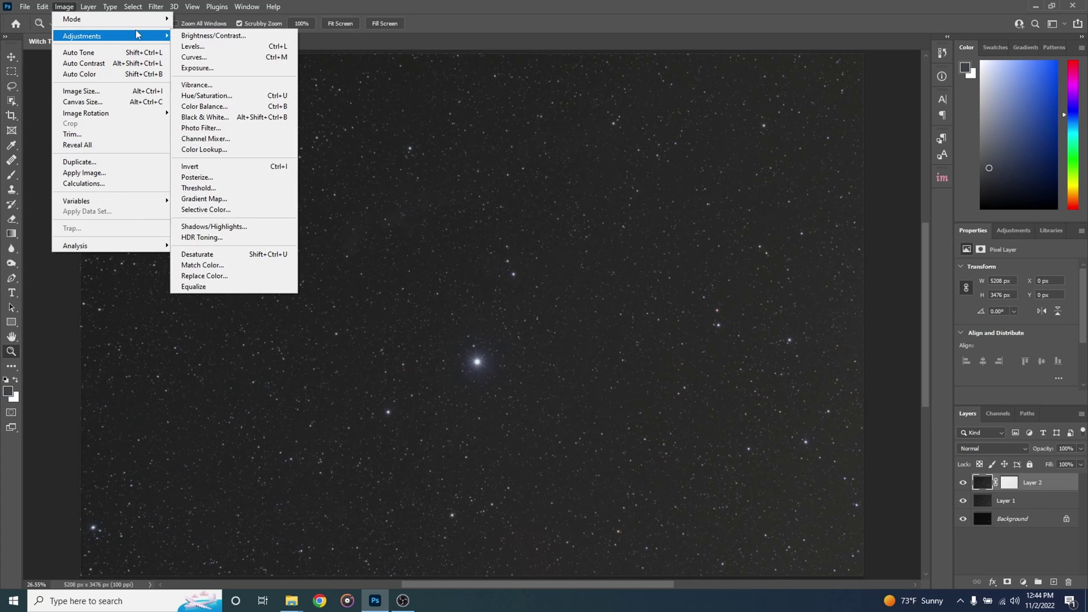
left_click(209, 59)
key("Escape")
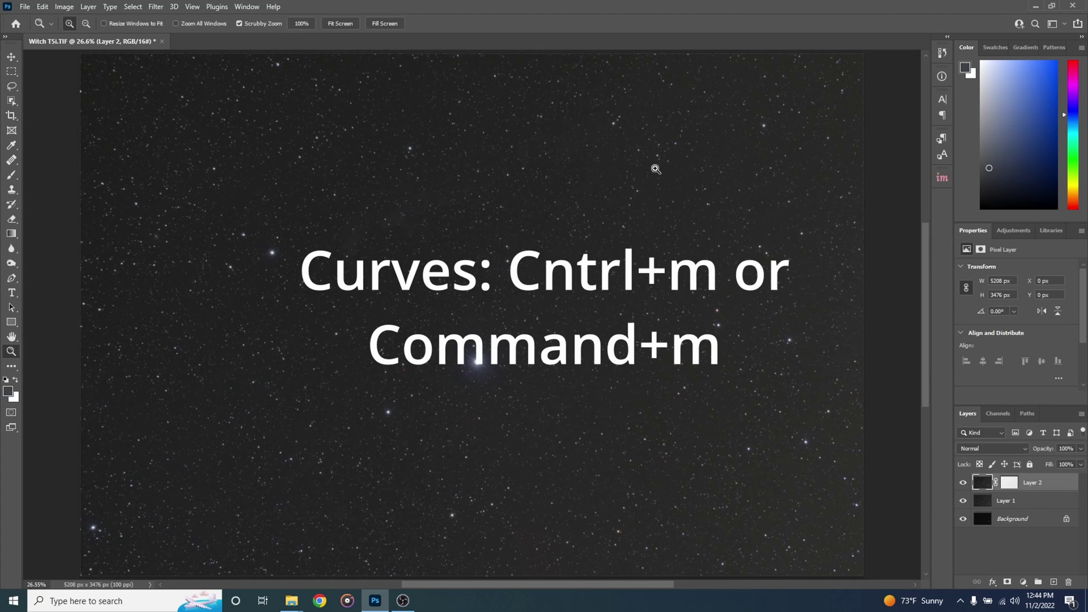
key("ctrl+m")
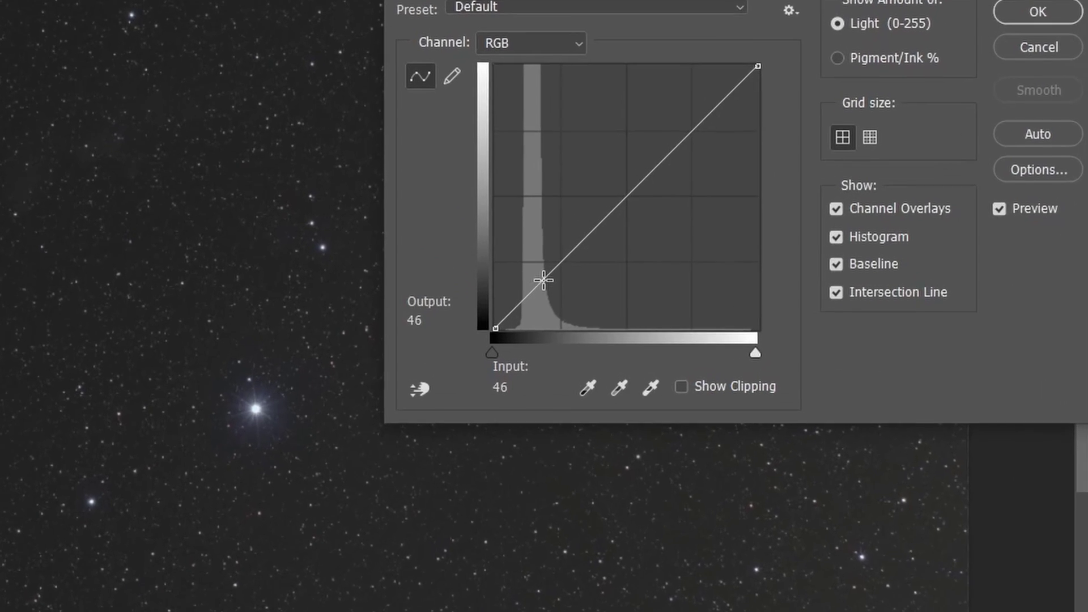
left_click_drag(542, 280, 542, 276)
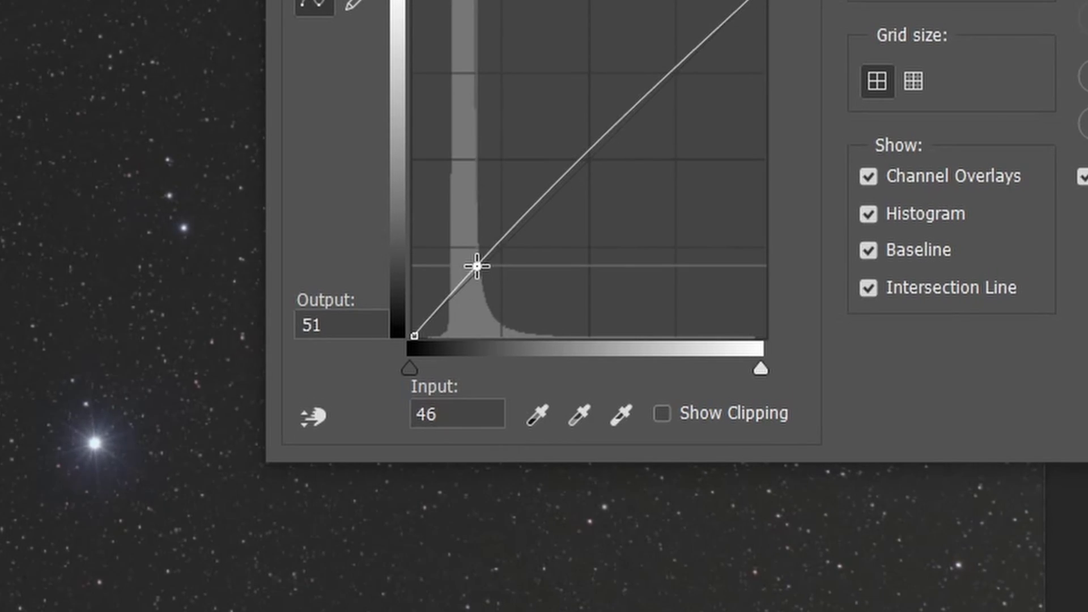
left_click_drag(476, 266, 473, 224)
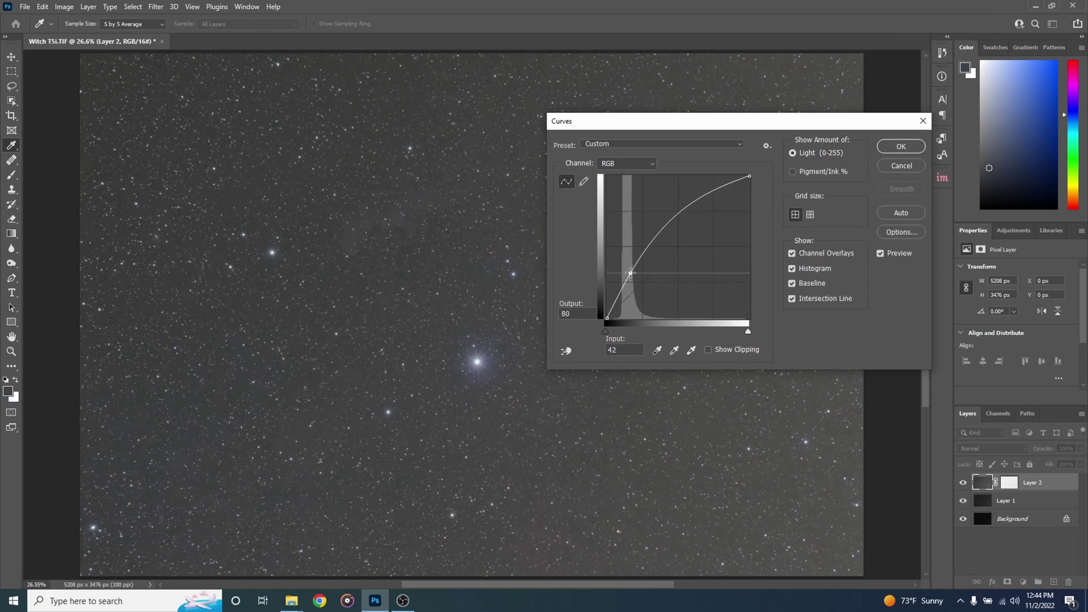
left_click_drag(631, 273, 630, 255)
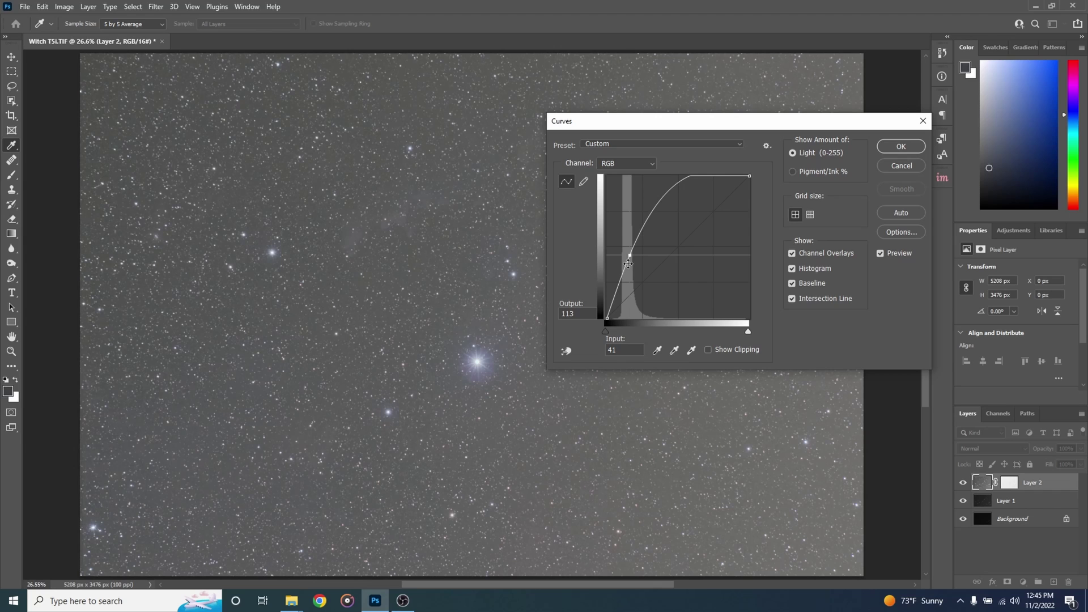
left_click_drag(629, 256, 634, 265)
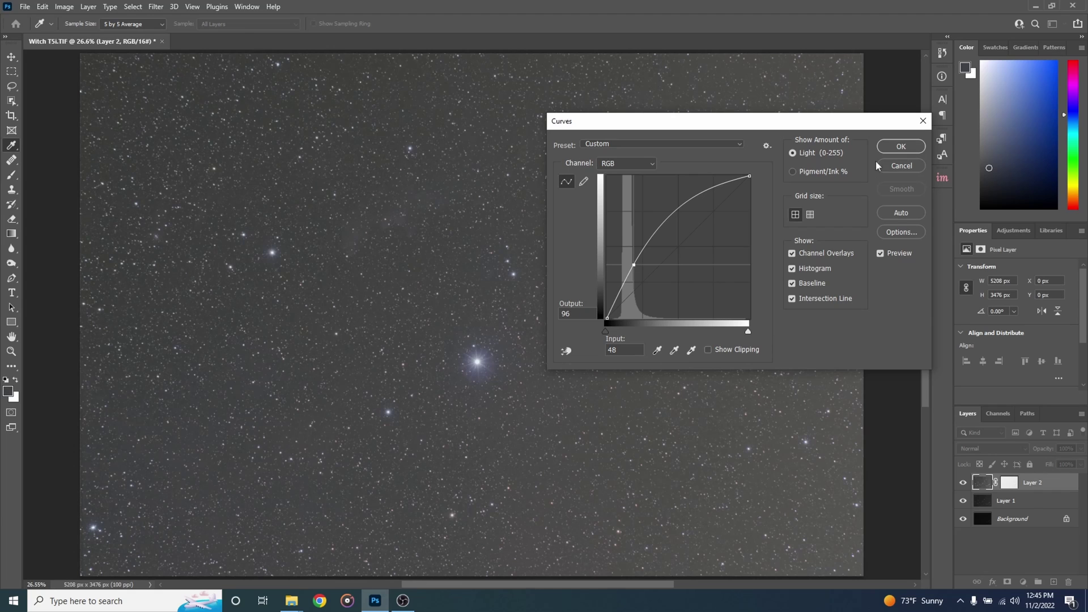
left_click(901, 146)
key("z")
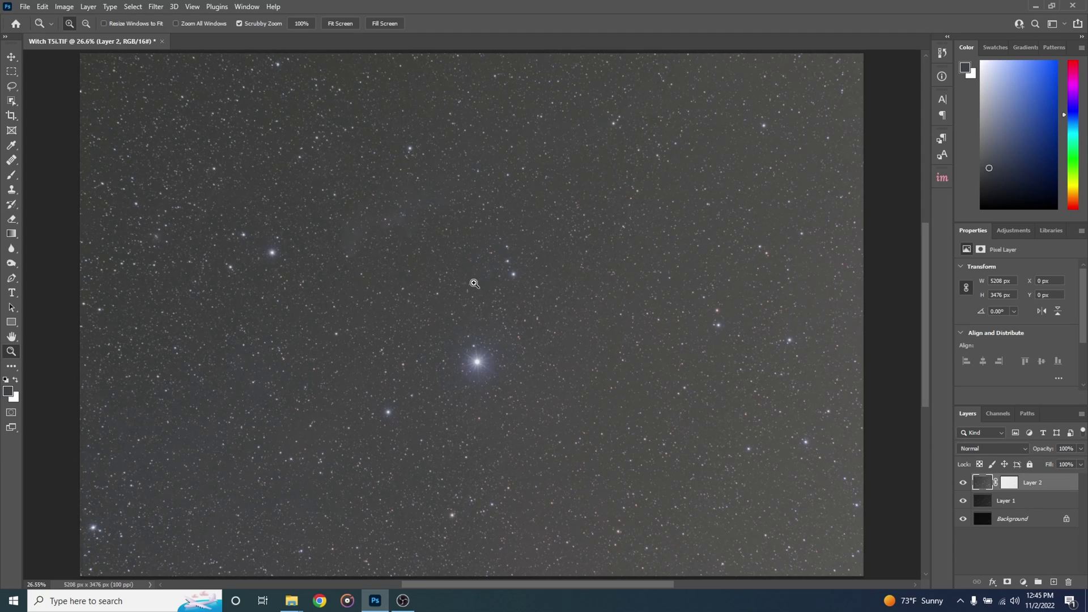
Darken the sky background of Layer 2 with a Levels adjustment, setting the RGB black input level to 28.
key("ctrl+l")
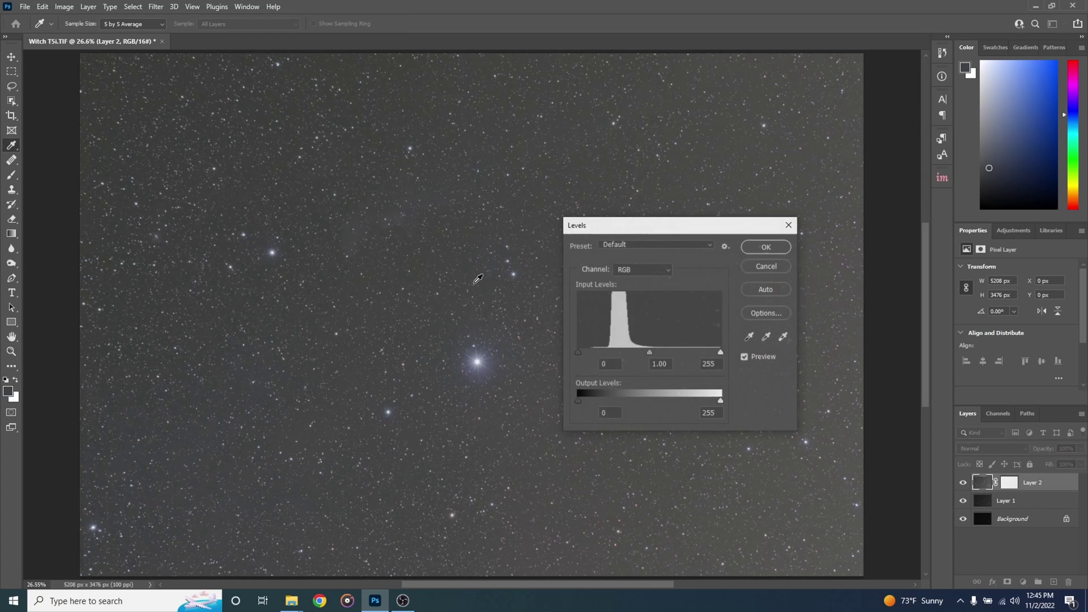
left_click_drag(577, 355, 580, 355)
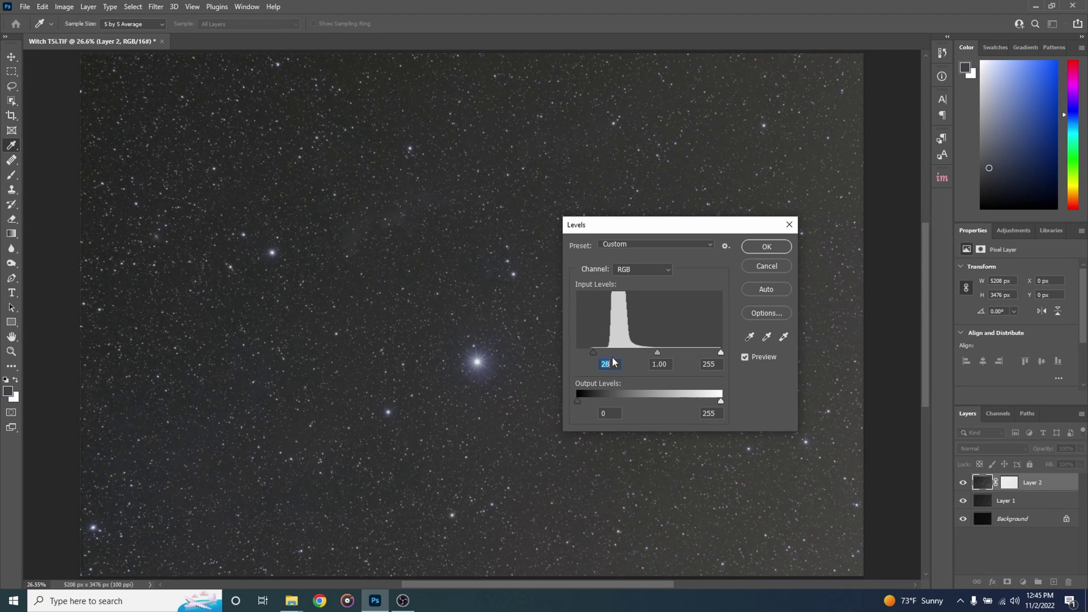
left_click(783, 248)
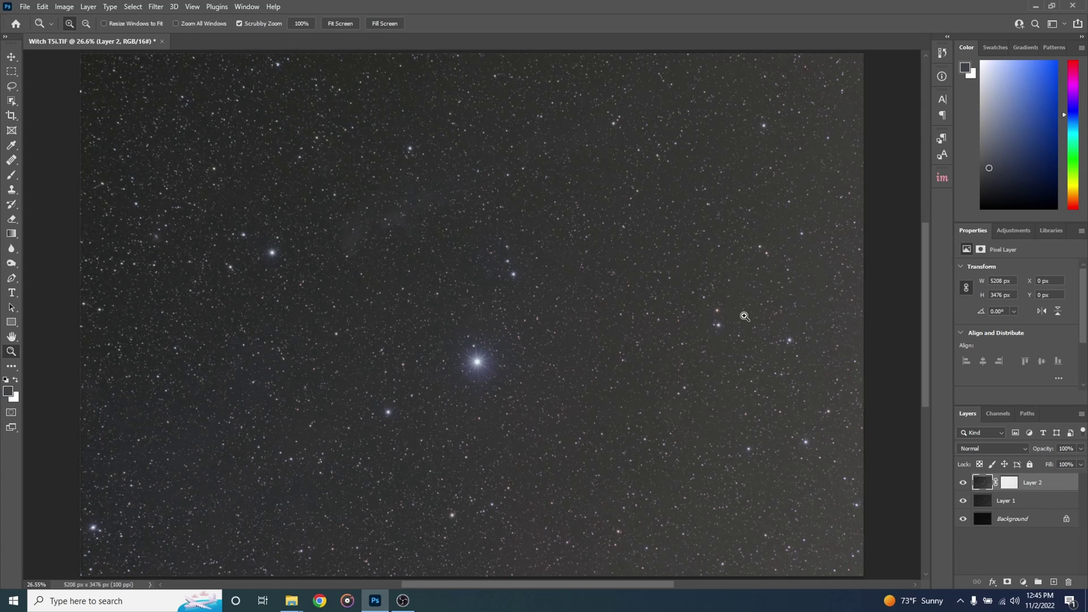
Stamp all visible layers into a new merged layer, inspect the nebula up close and fit the image back in view.
key("ctrl+alt+shift+e")
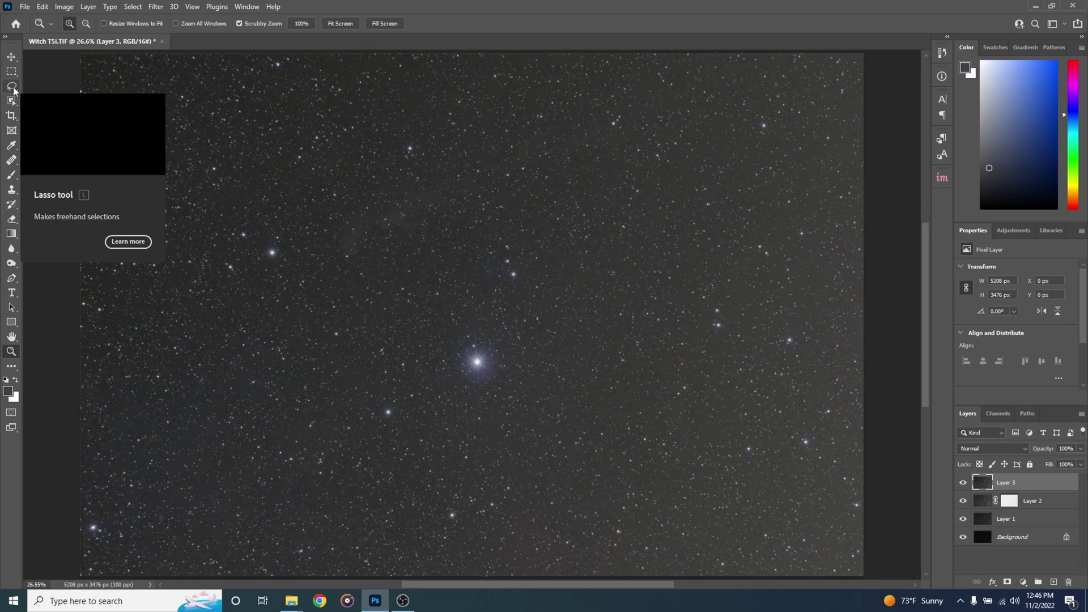
mouse_move(373, 242)
left_mouse_down()
mouse_move(420, 240)
mouse_move(425, 323)
mouse_move(403, 370)
mouse_move(433, 281)
mouse_move(436, 292)
left_mouse_up()
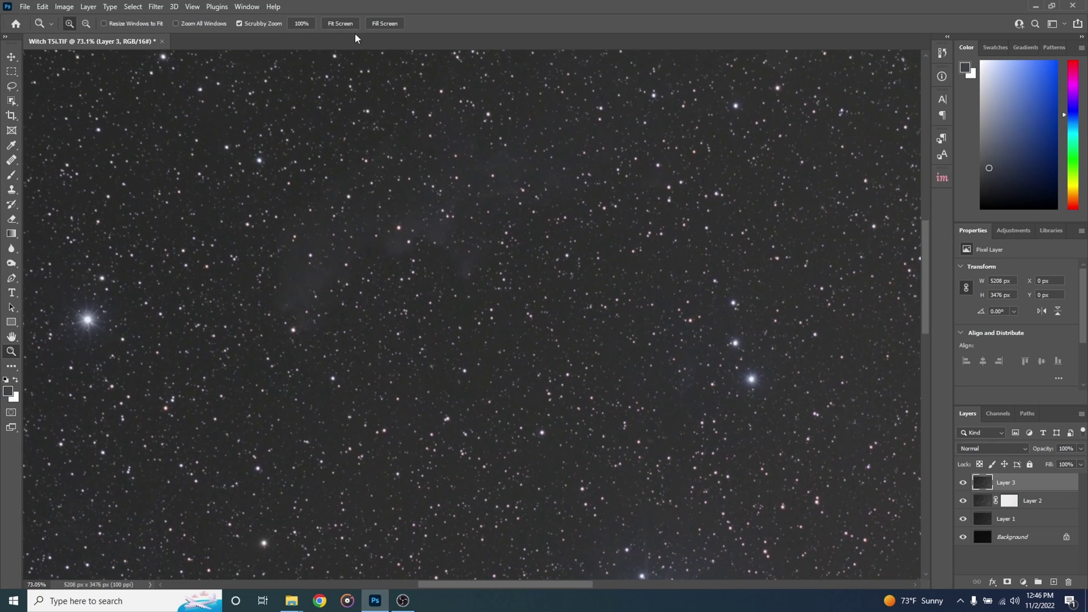
left_click(346, 24)
Lasso a freehand area about 2011 × 2003 px around the nebula and the brightest star, and invert the selection.
left_click(12, 88)
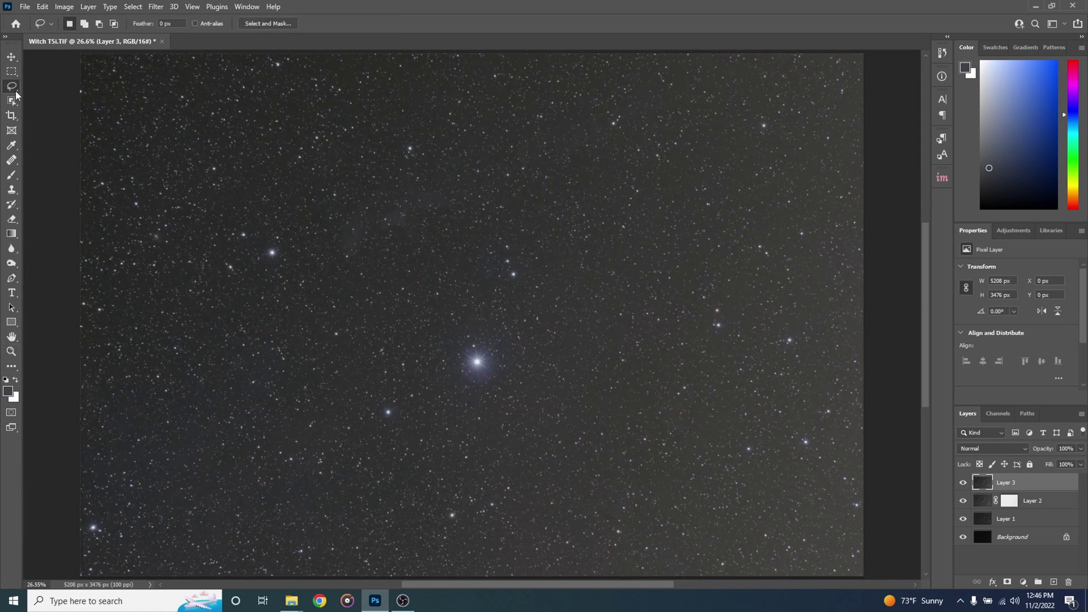
mouse_move(293, 156)
left_mouse_down()
mouse_move(291, 229)
mouse_move(322, 354)
mouse_move(408, 418)
mouse_move(478, 424)
mouse_move(551, 395)
mouse_move(586, 348)
mouse_move(590, 270)
mouse_move(539, 188)
mouse_move(414, 125)
mouse_move(291, 158)
left_mouse_up()
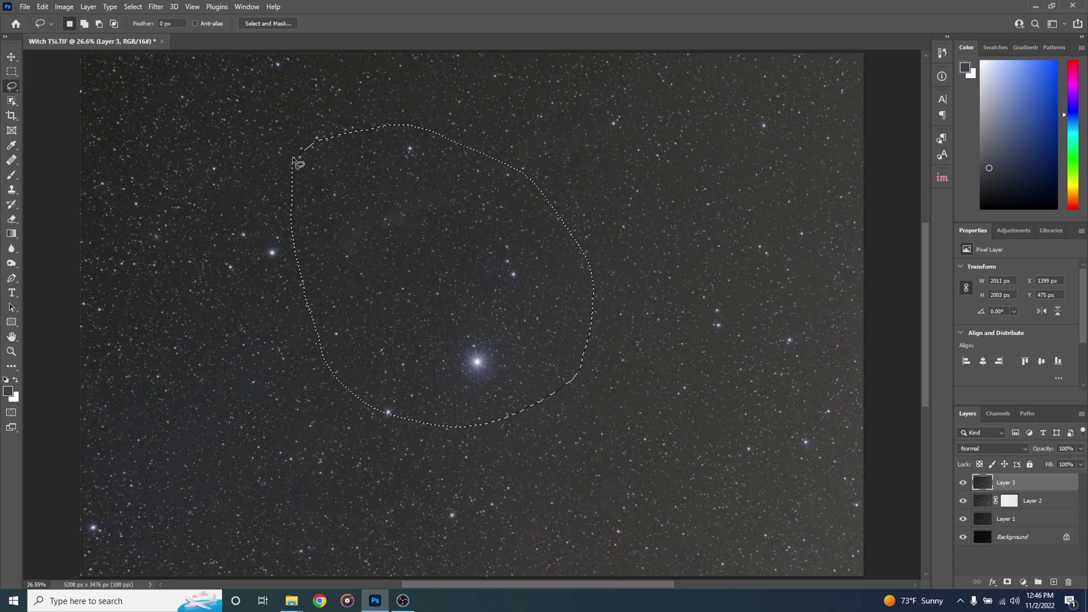
left_click(133, 8)
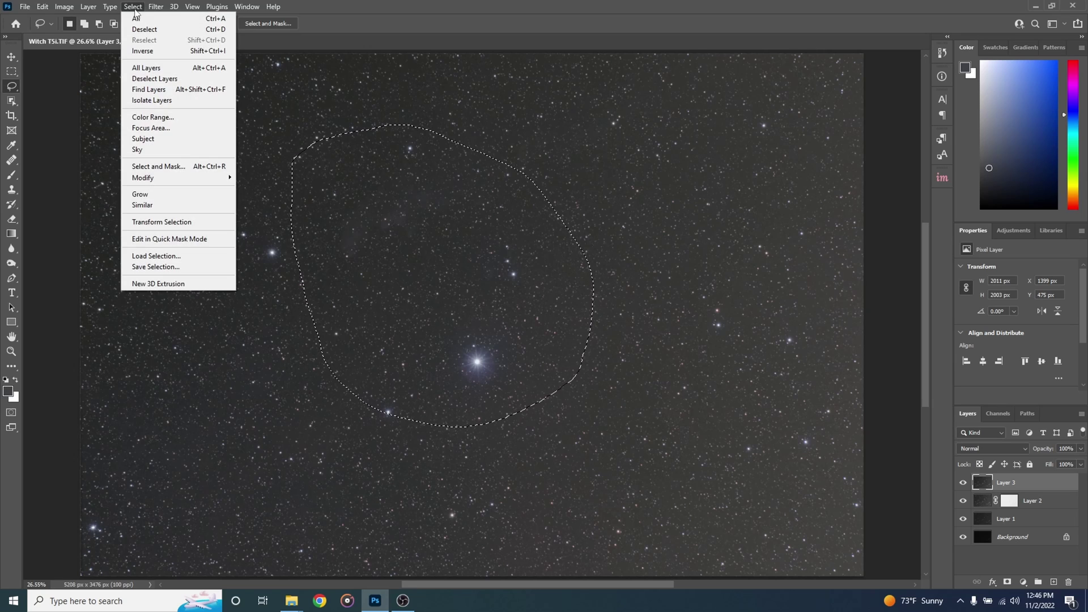
left_click(141, 51)
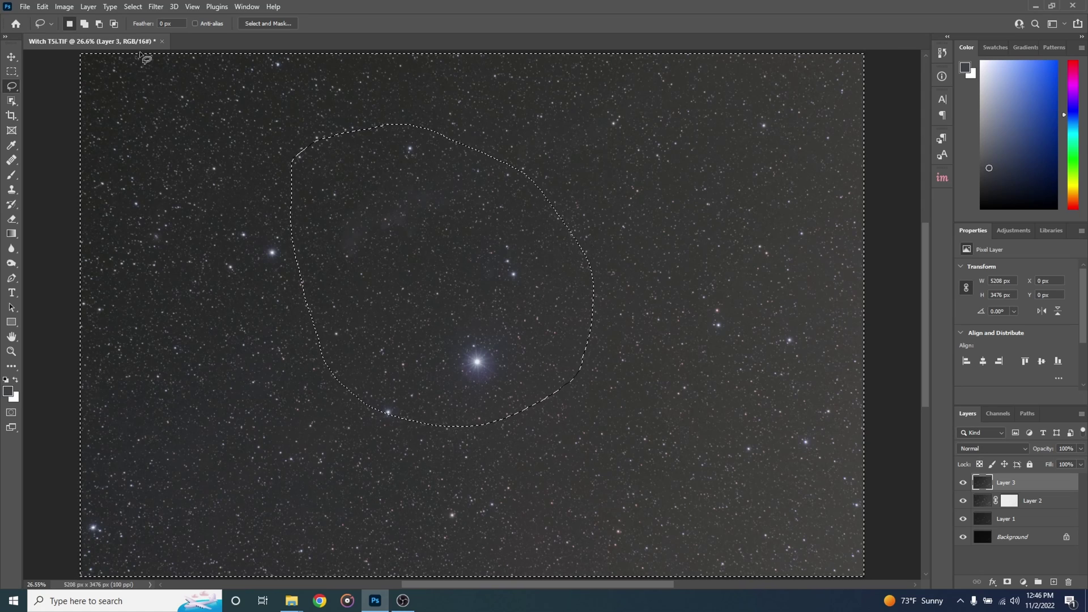
Apply GradientXTerminator to the selected sky with Medium detail, Medium aggressiveness and background color balancing, and deselect.
left_click(156, 7)
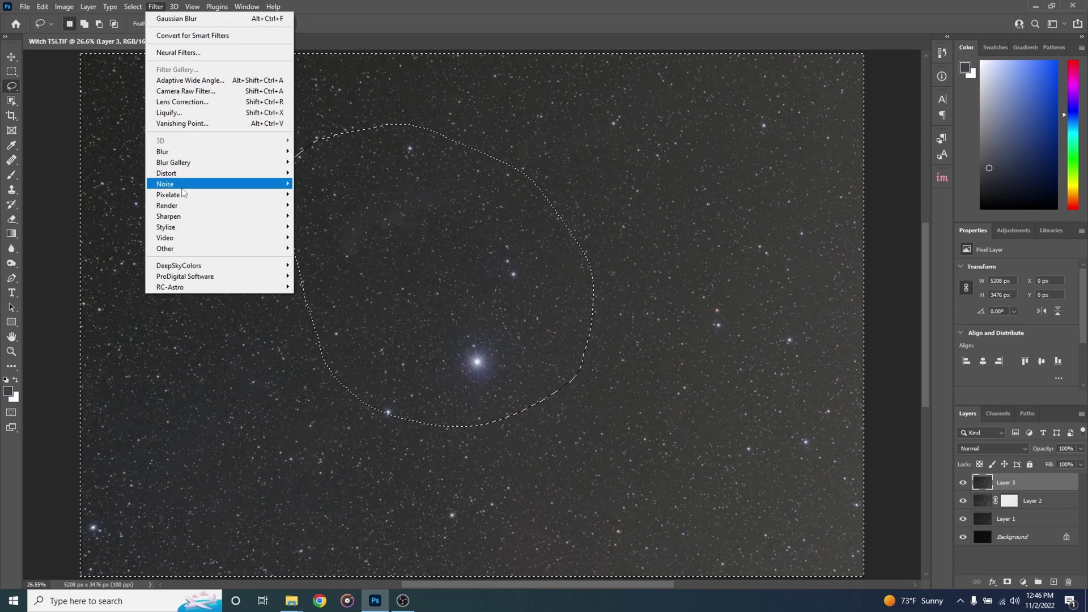
mouse_move(272, 291)
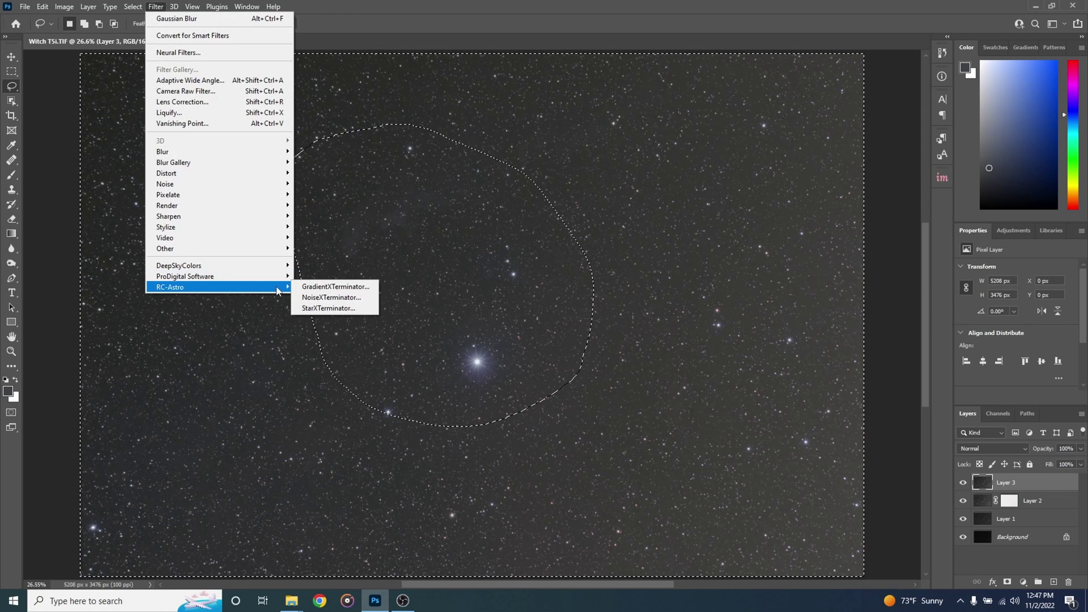
left_click(308, 288)
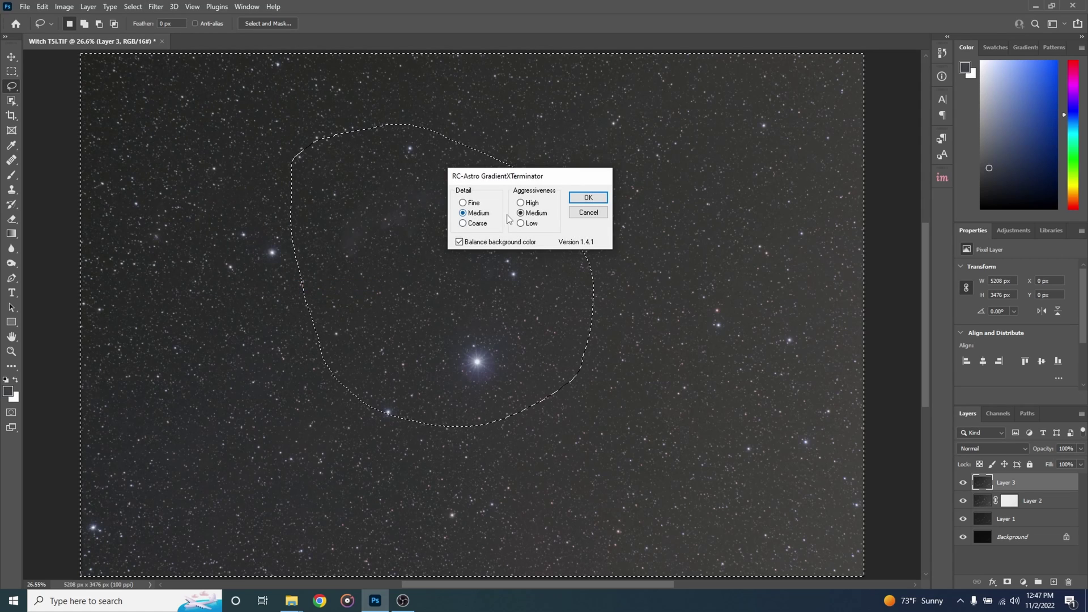
left_click(587, 201)
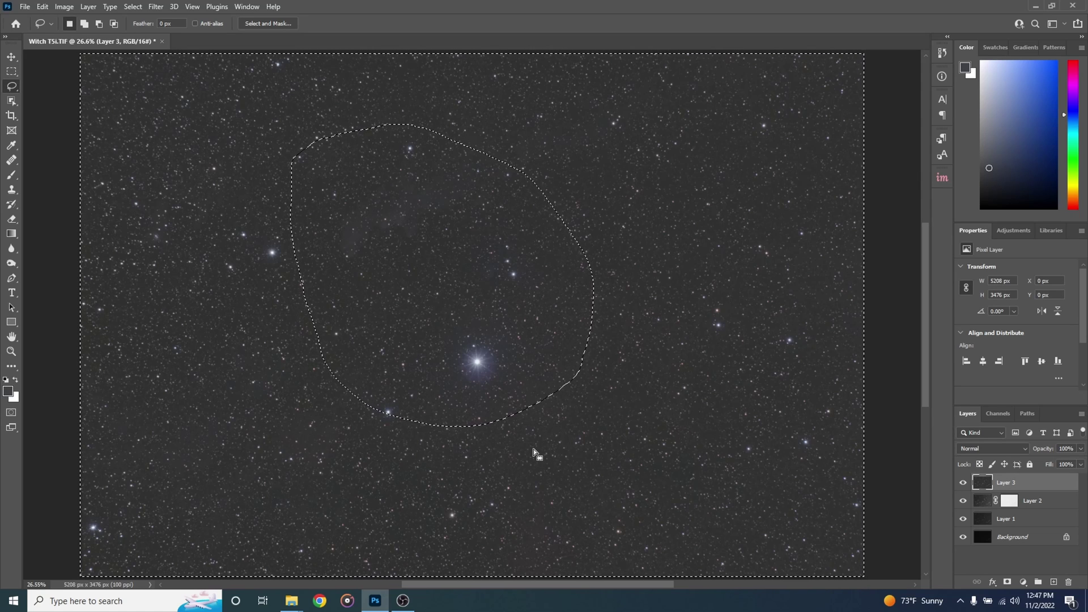
left_click(133, 6)
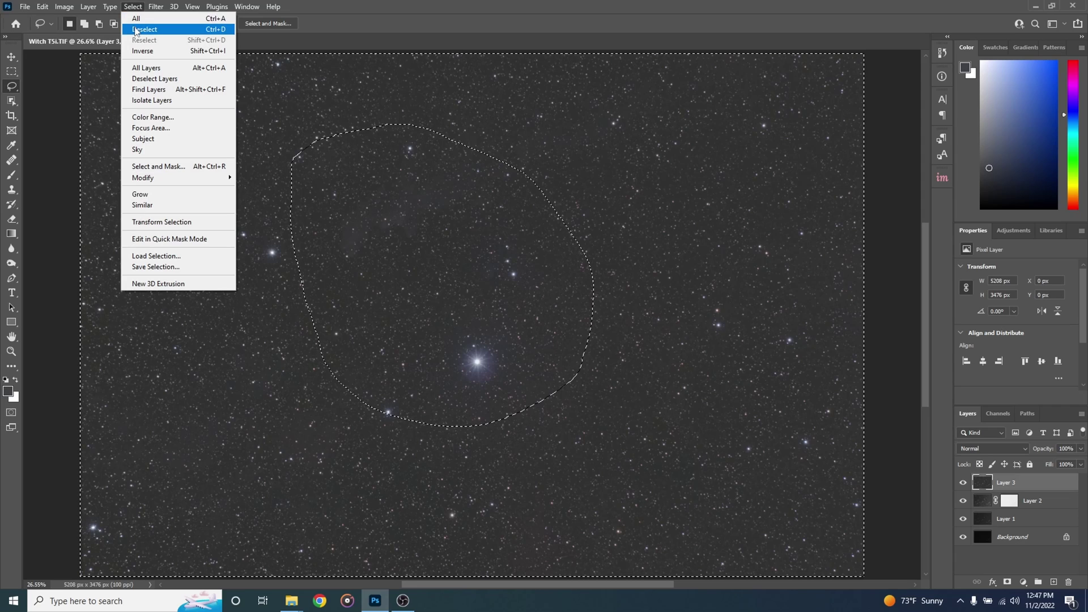
left_click(135, 29)
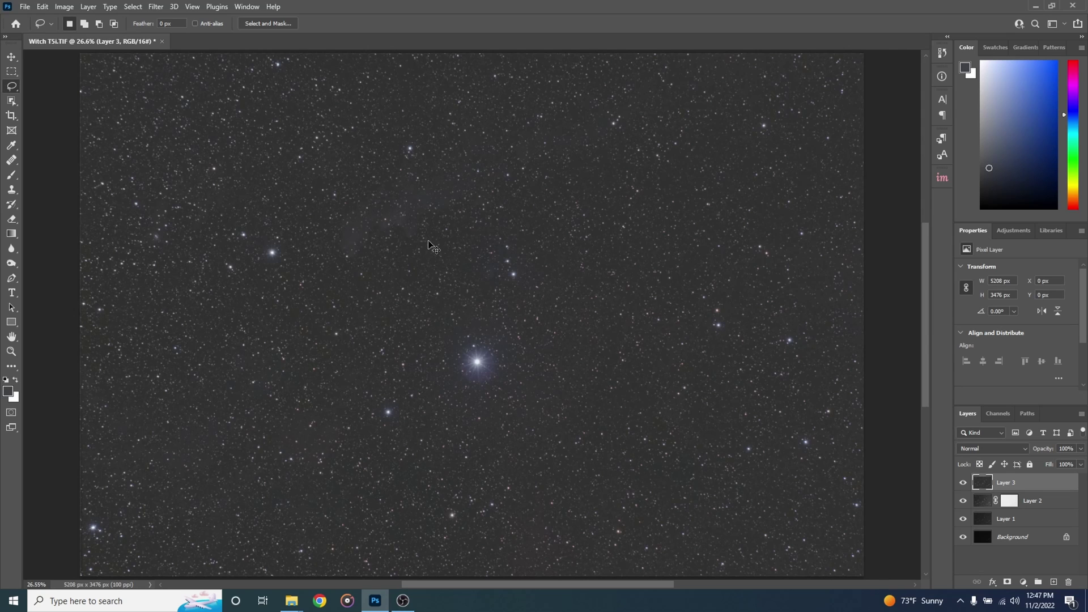
Darken the sky background of Layer 3 with a Levels adjustment, setting the RGB black input level to 16.
key("ctrl+l")
left_click_drag(578, 352, 580, 352)
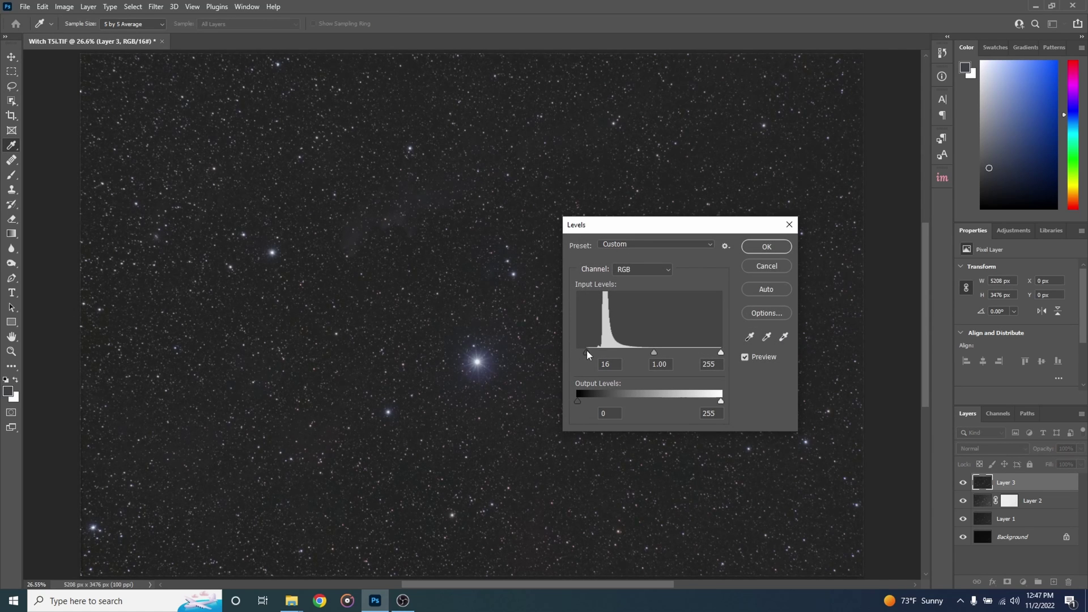
key("Return")
key("l")
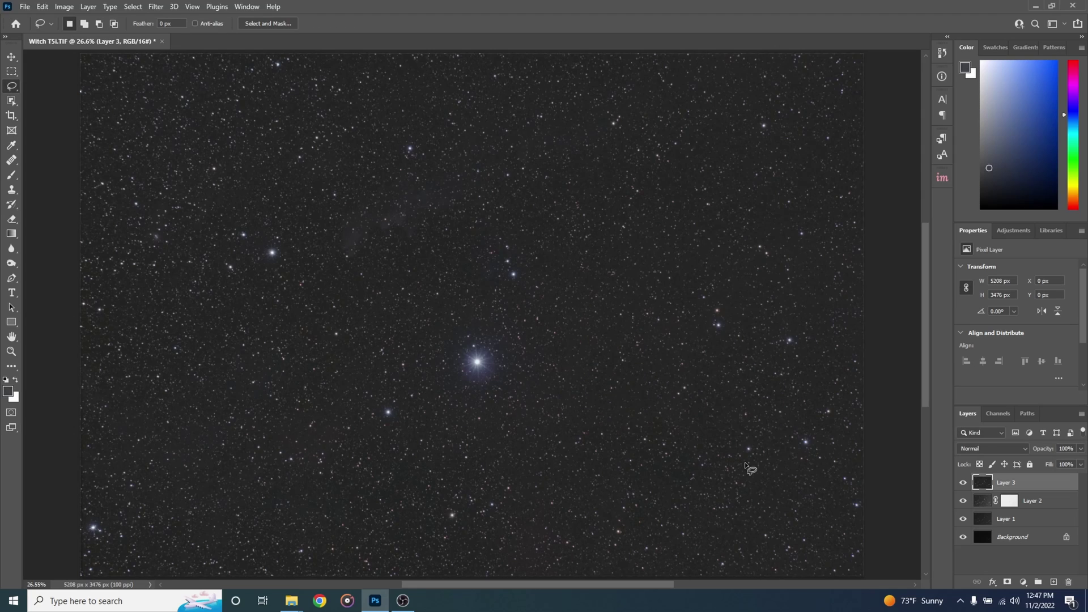
Stamp the visible layers into a new layer and give it a layer mask filled with an inverted copy of the image.
key("ctrl+alt+shift+e")
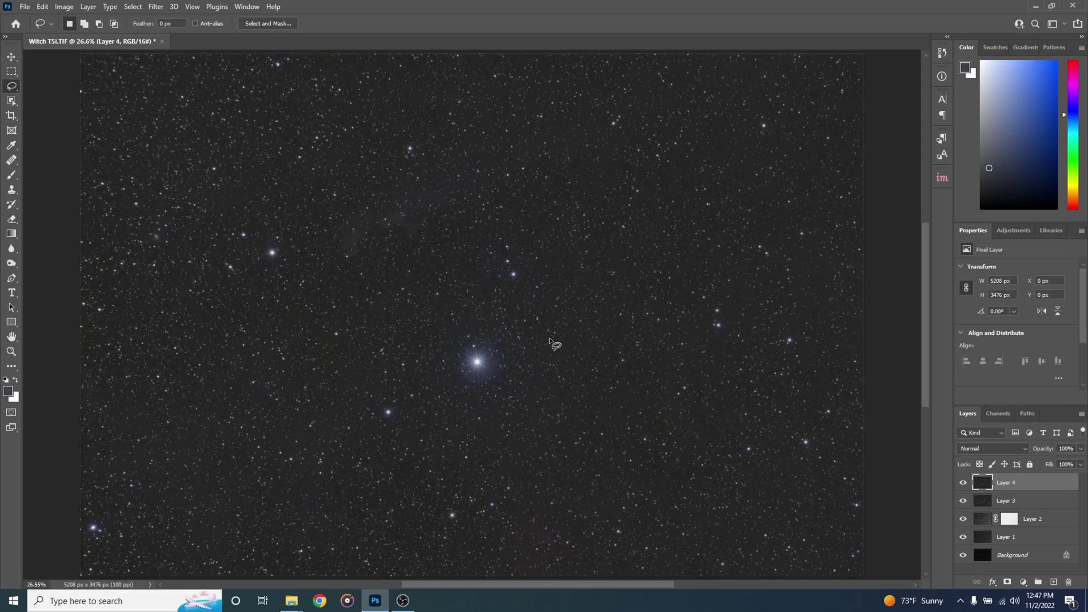
key("ctrl+a")
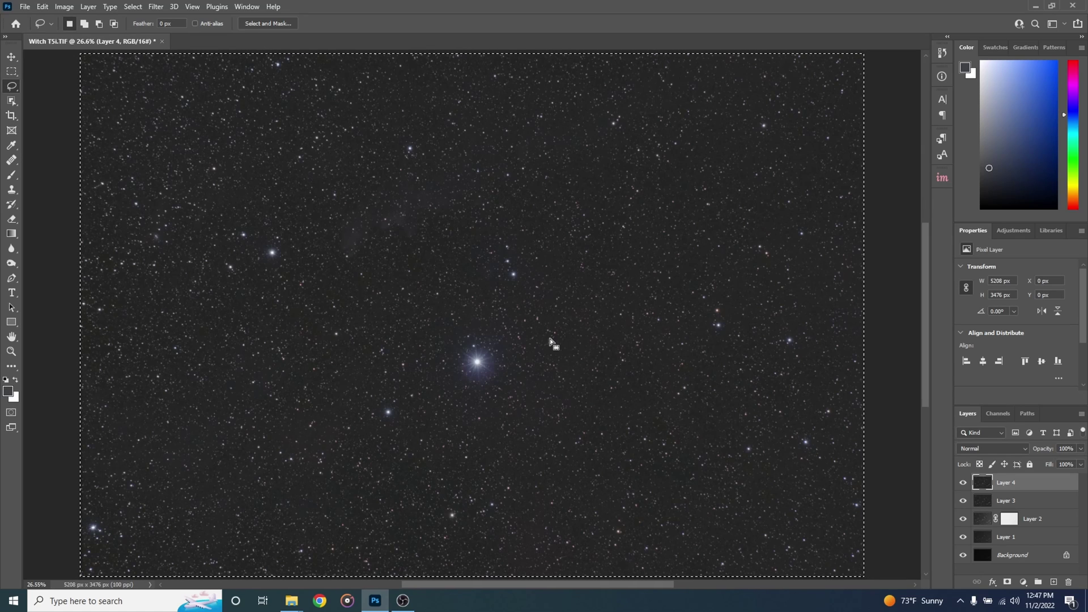
left_click(1008, 584)
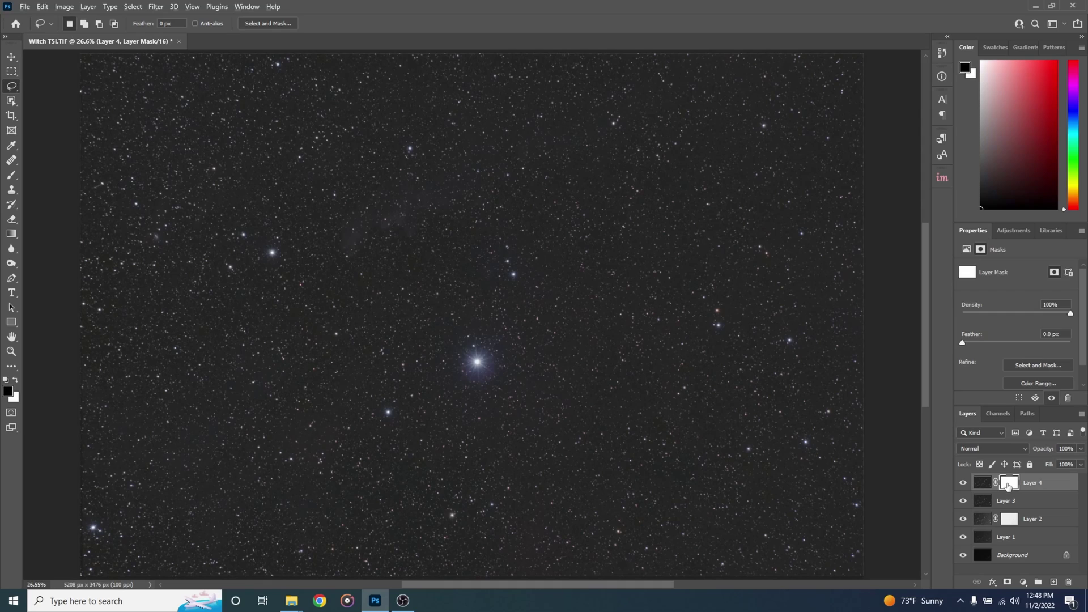
left_click(1010, 483, "alt")
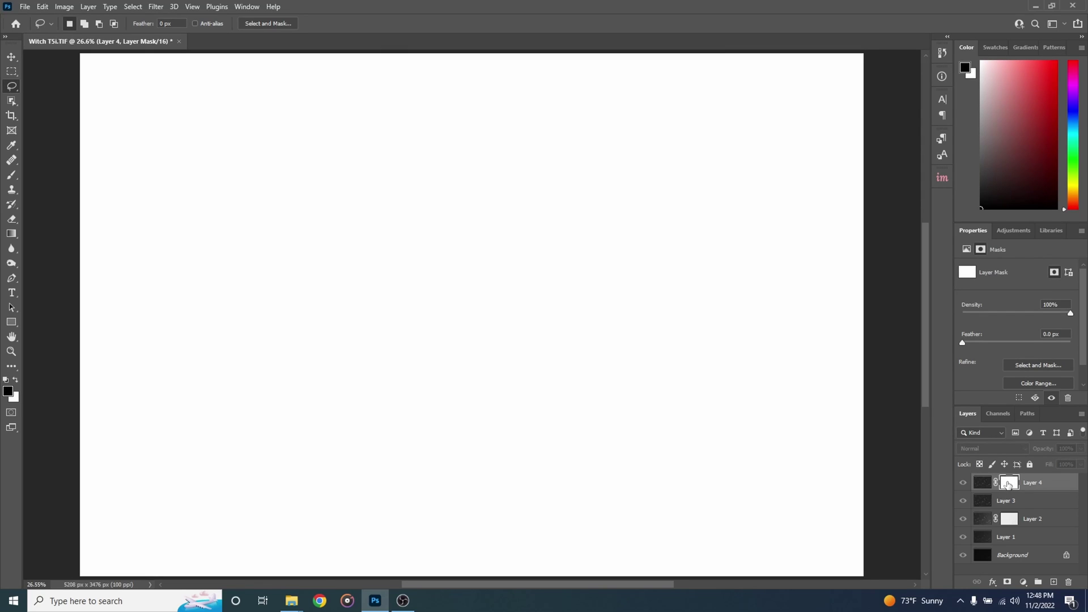
key("ctrl+v")
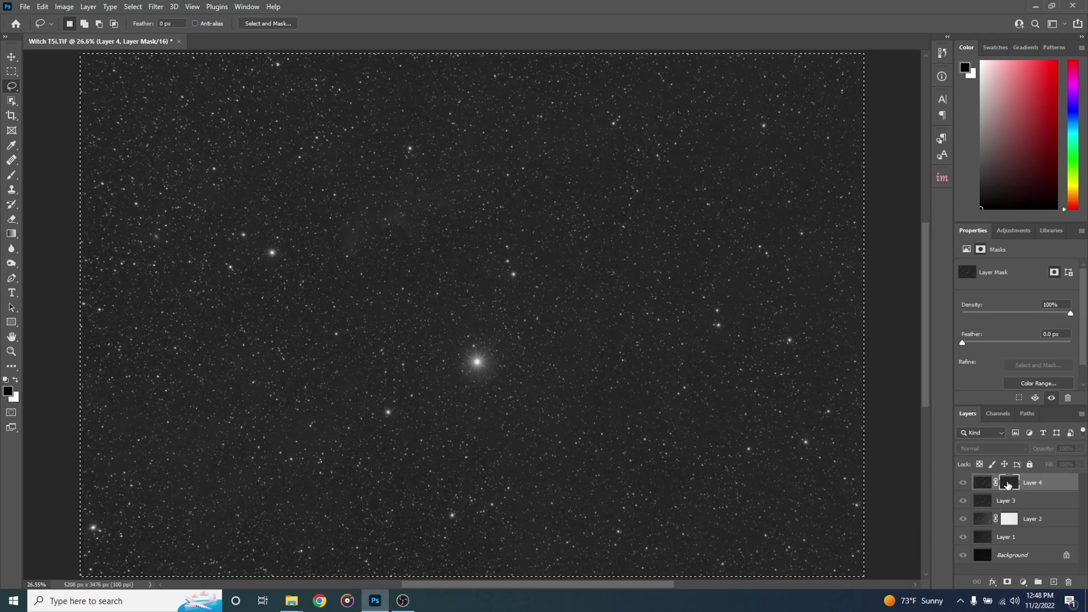
key("ctrl+i")
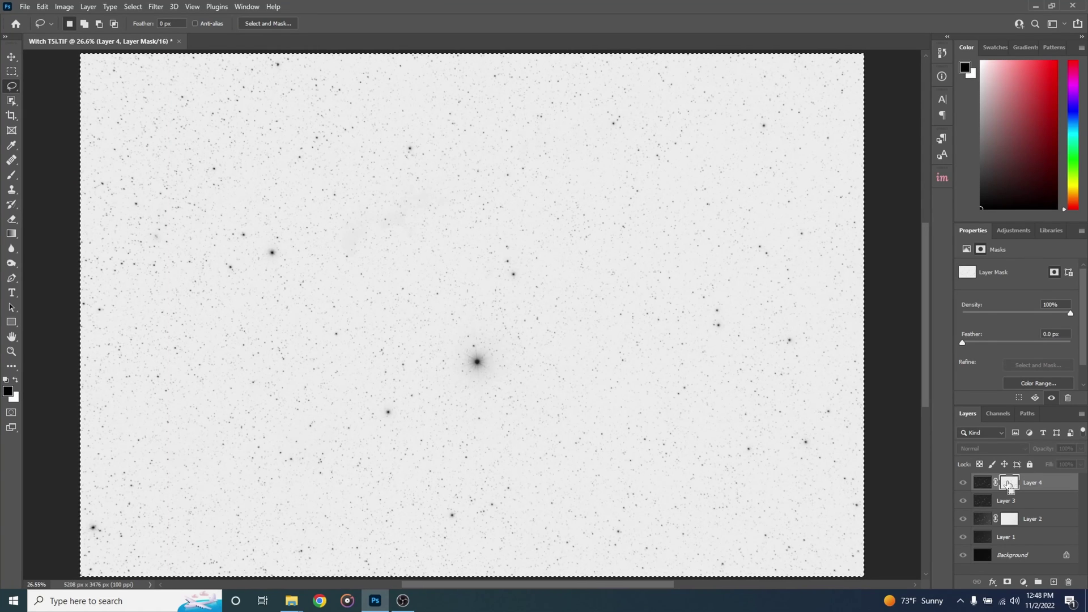
Increase the contrast of Layer 4's mask with Levels, raising the black input level and lowering the white input level.
key("ctrl+l")
left_click_drag(577, 351, 618, 352)
left_click_drag(721, 353, 699, 352)
key("Return")
key("l")
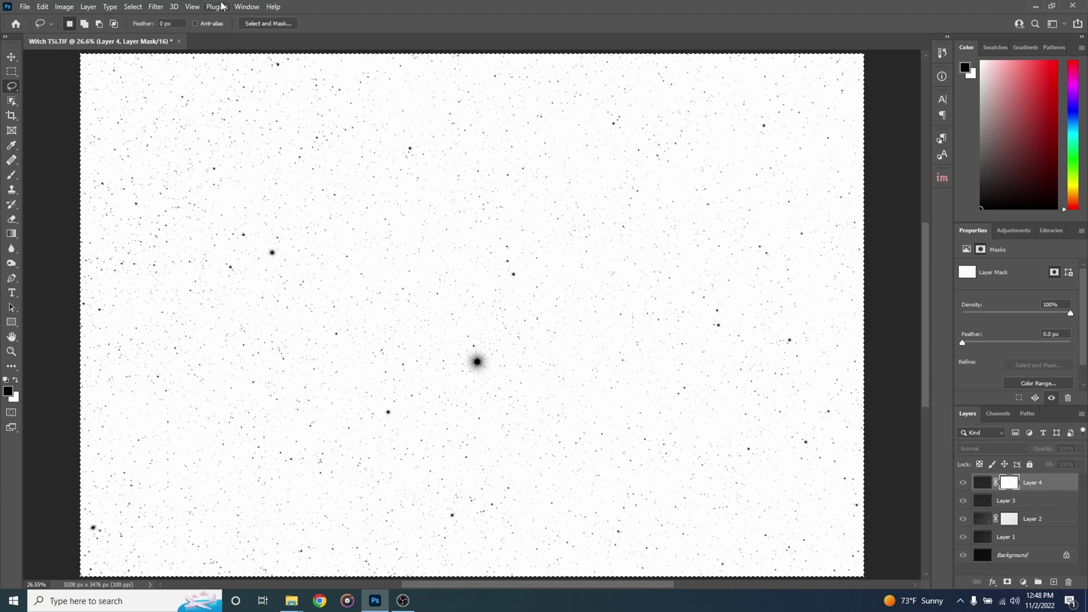
Soften Layer 4's mask with a 4.3-pixel Gaussian Blur, return to the layer's image and deselect.
left_click(157, 7)
mouse_move(228, 161)
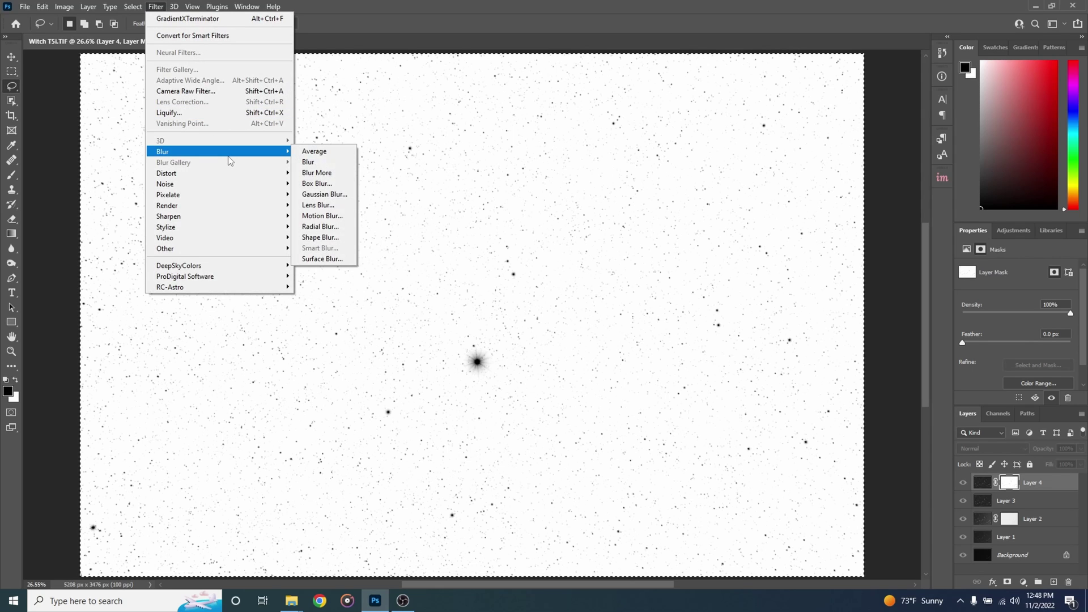
left_click(334, 192)
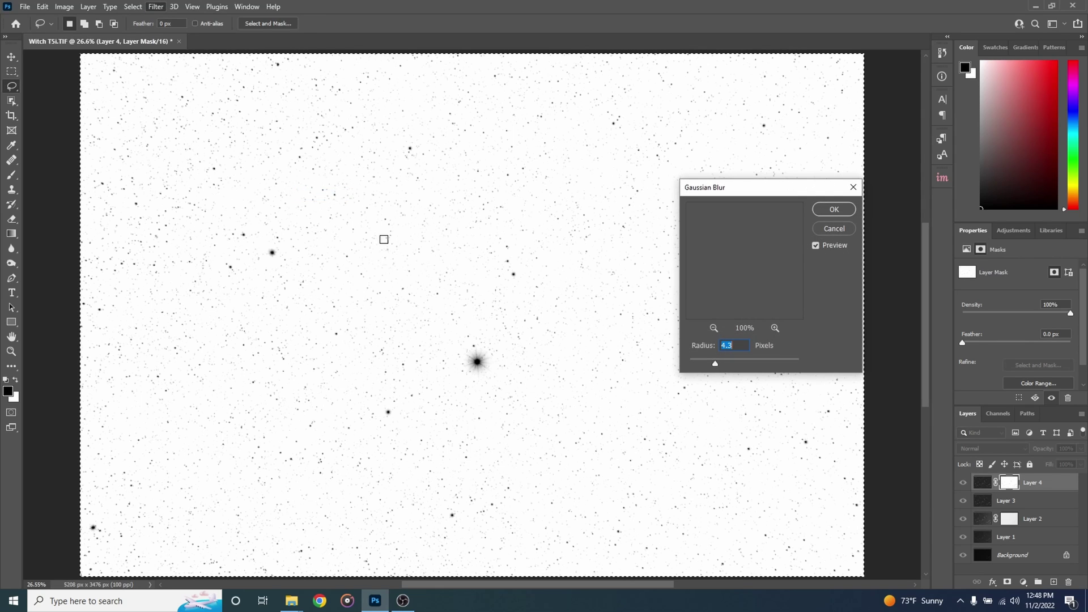
left_click(829, 210)
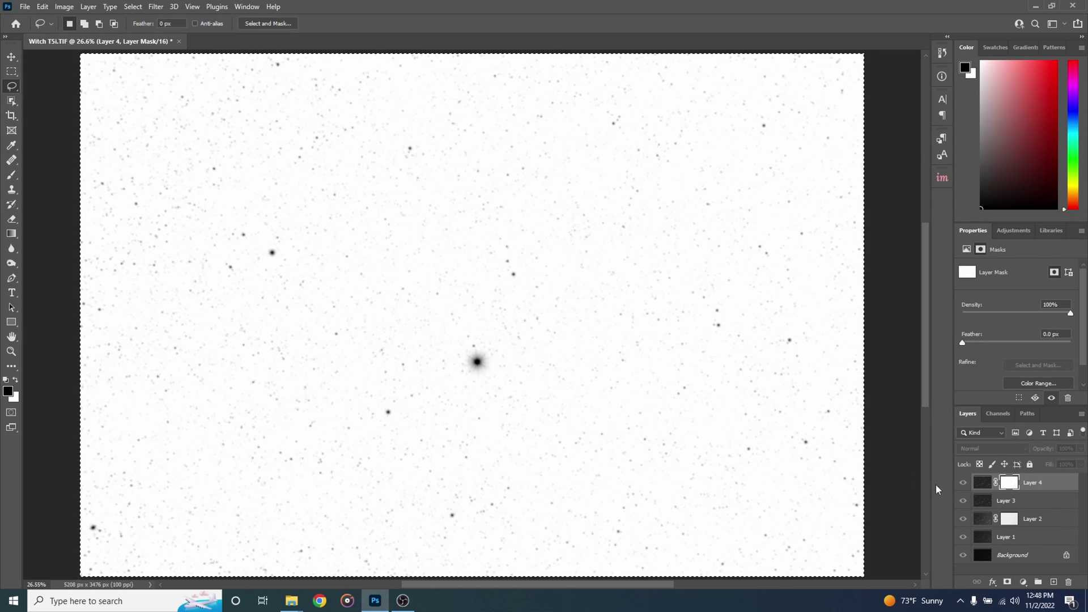
left_click(978, 483)
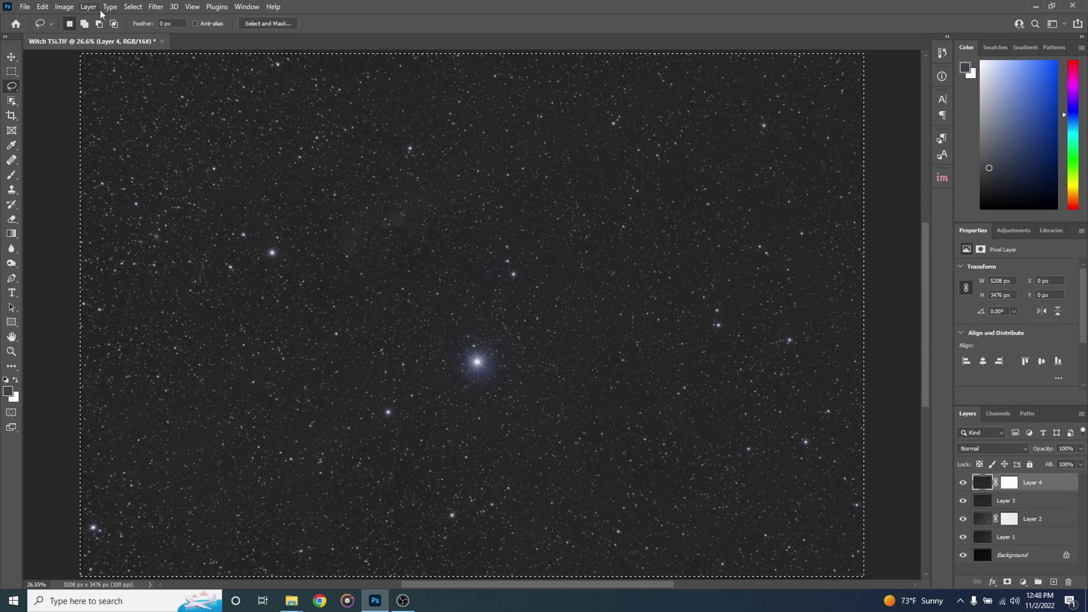
left_click(132, 6)
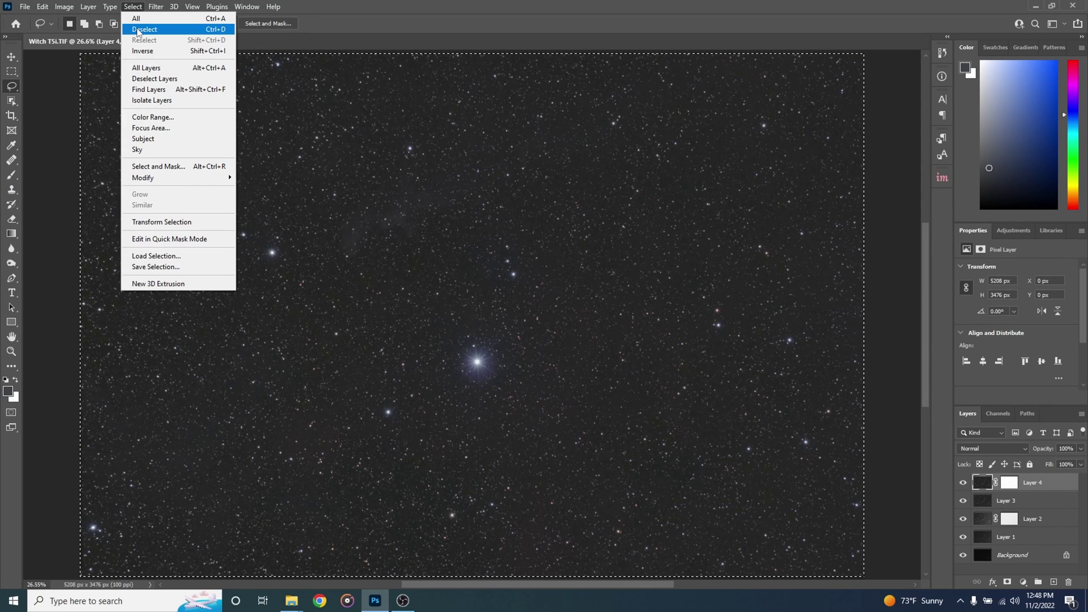
left_click(137, 32)
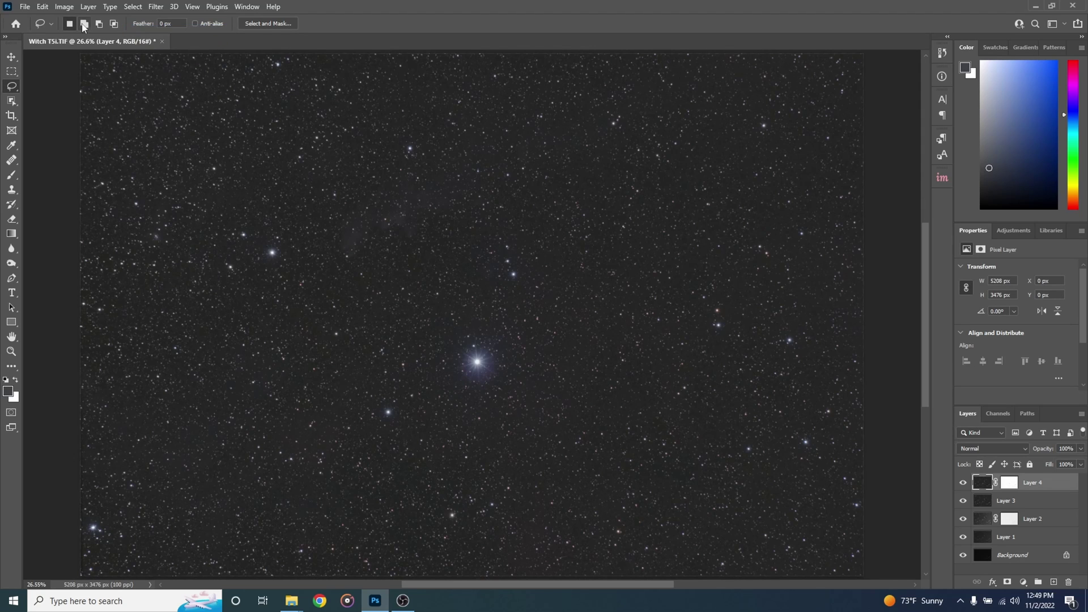
Brighten Layer 4 with a Curves adjustment sampled on the nebula, raising input 45 to output 71.
left_click(64, 7)
mouse_move(91, 43)
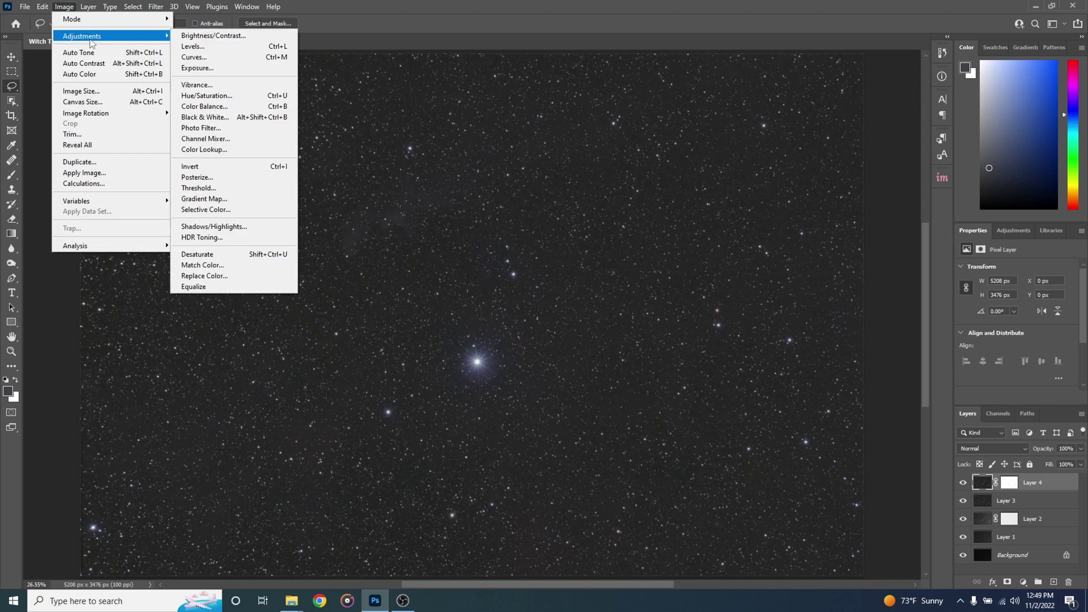
left_click(201, 62)
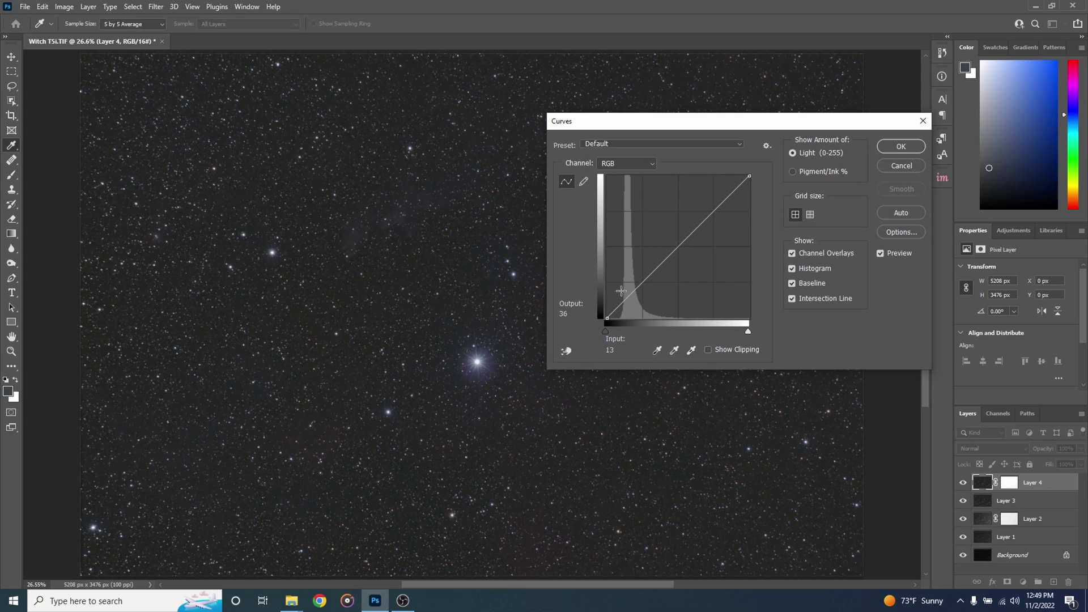
left_click_drag(635, 289, 612, 270)
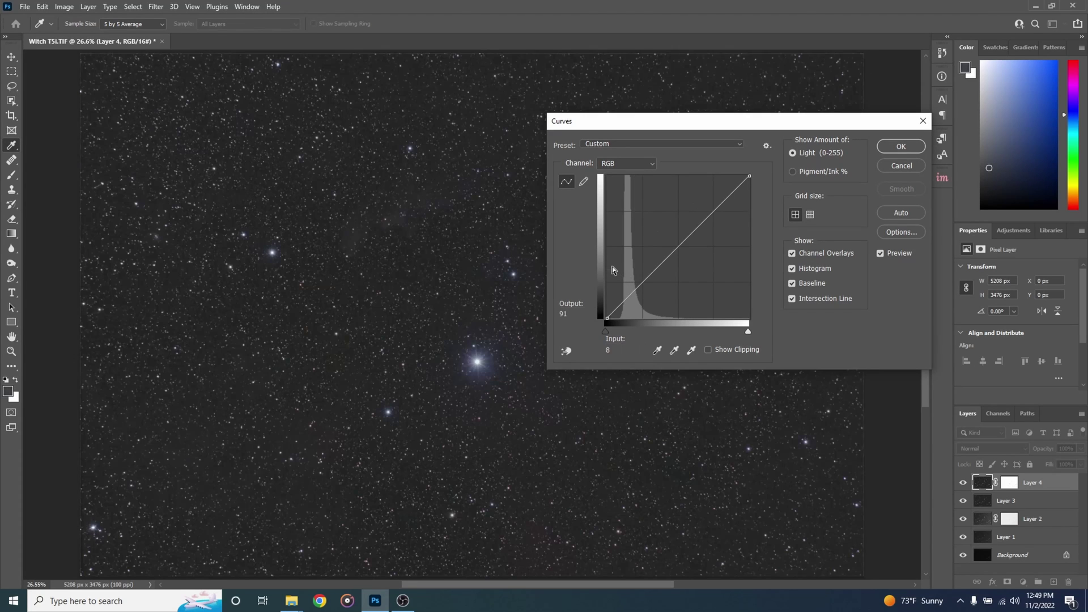
left_click(567, 352)
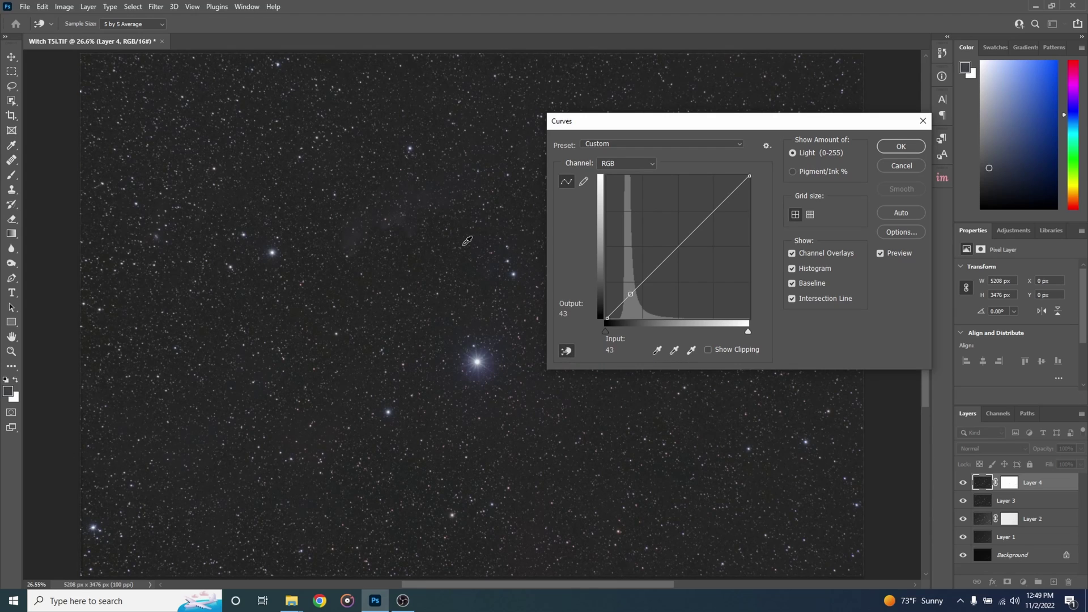
left_click(396, 218)
left_click_drag(396, 218, 399, 182)
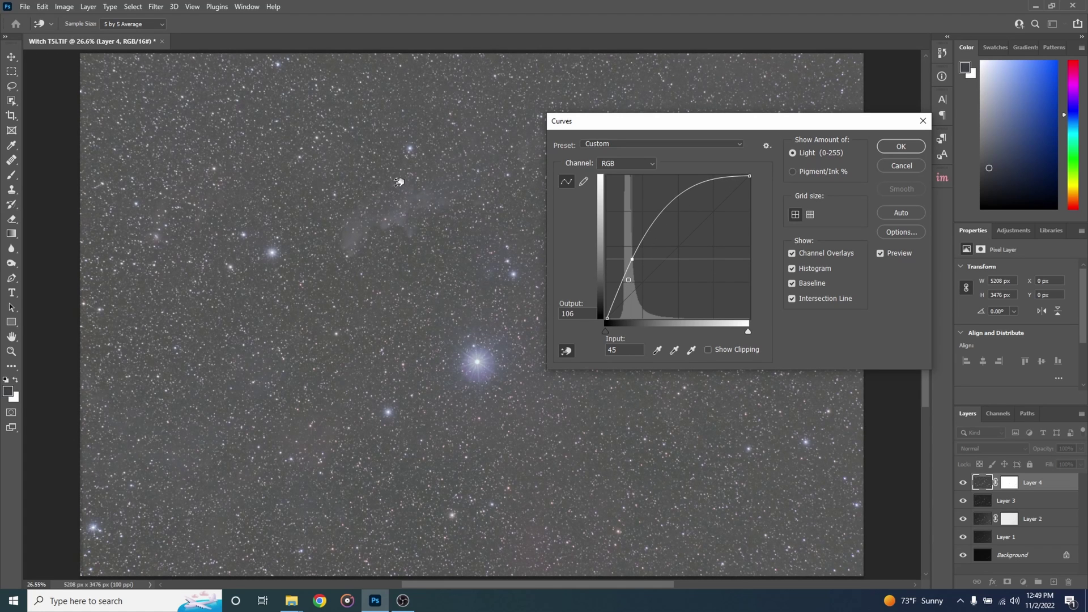
left_click_drag(399, 182, 403, 202)
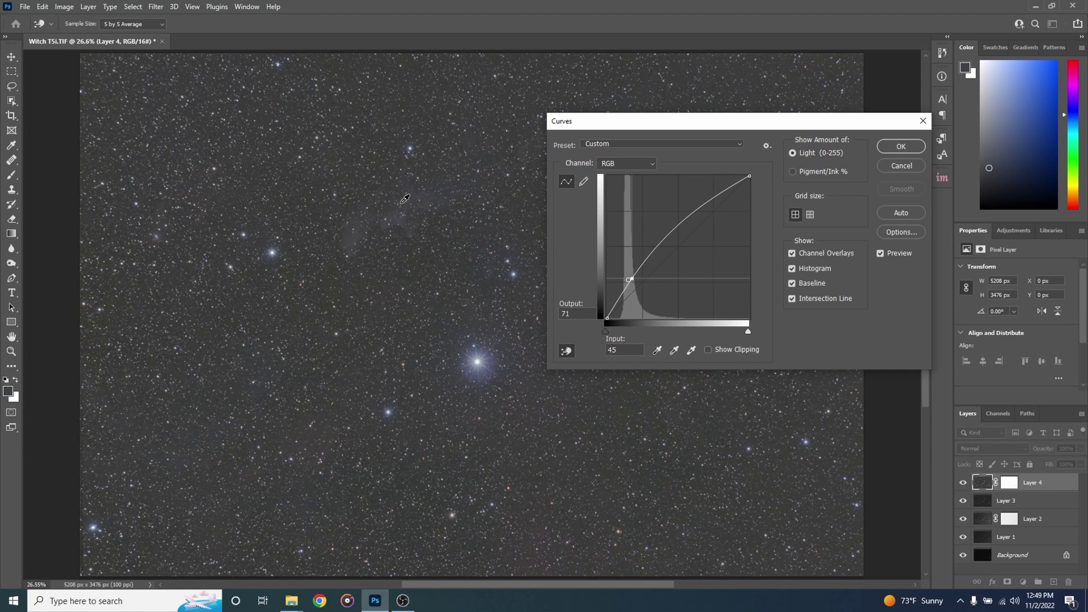
left_click(900, 146)
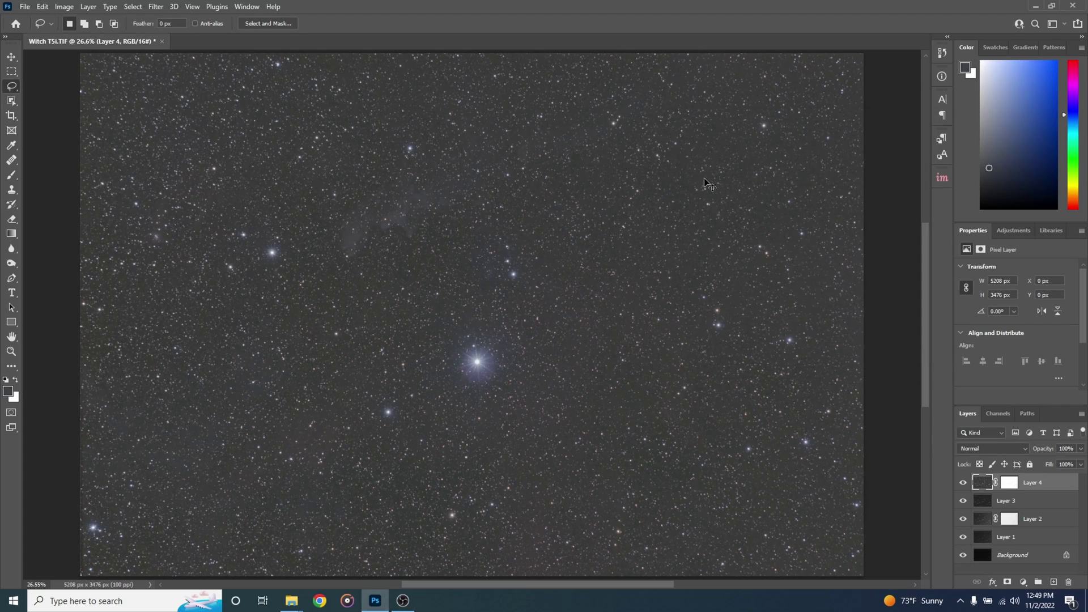
Darken Layer 4 with Levels using an RGB black input level of 18, and stamp the visible layers into a new layer.
key("ctrl+l")
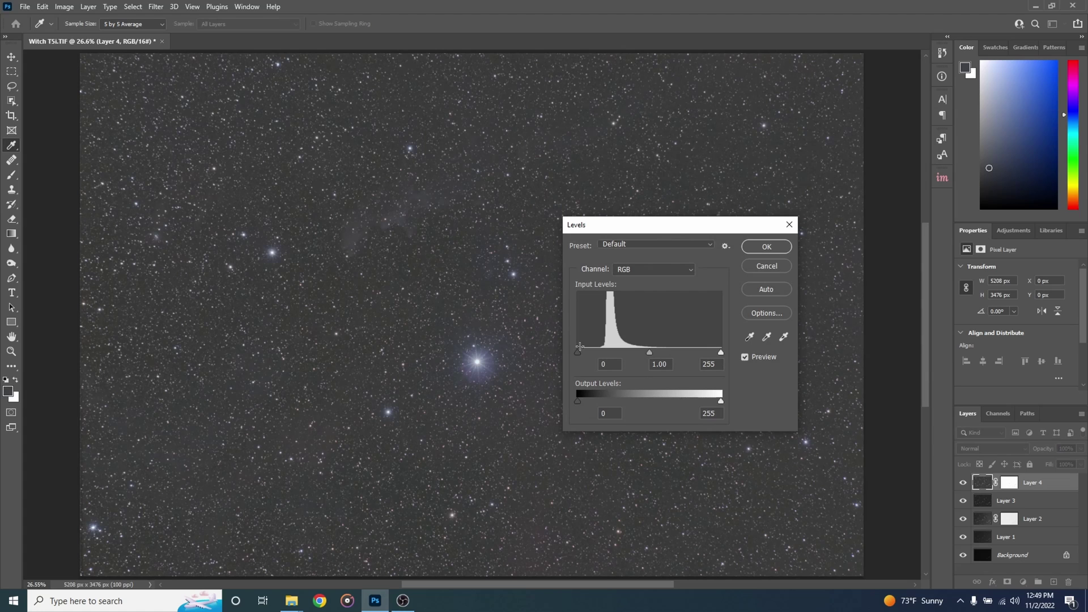
left_click_drag(577, 352, 582, 351)
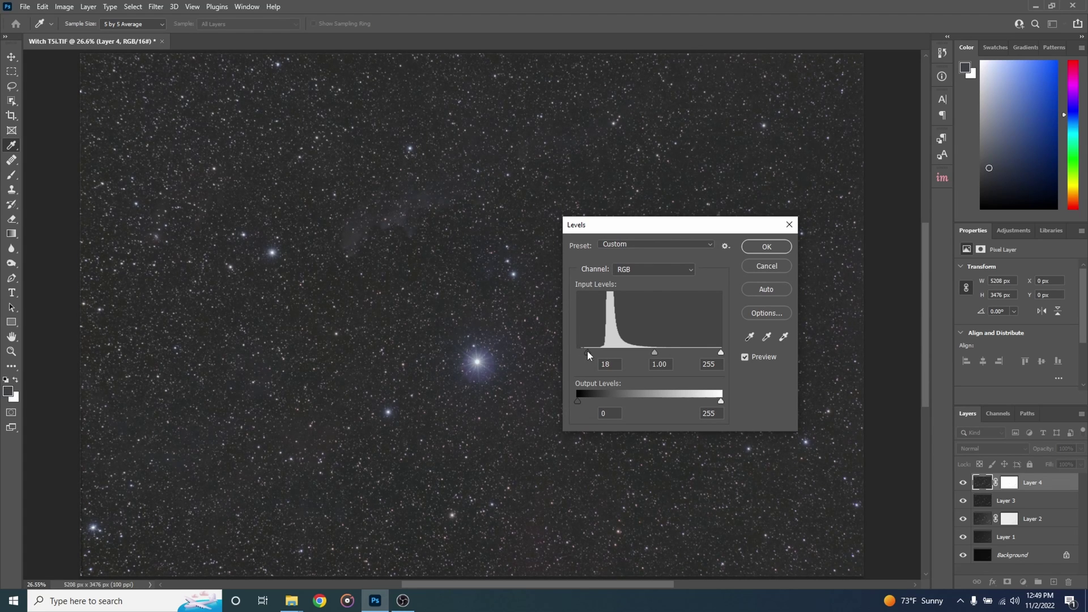
key("Return")
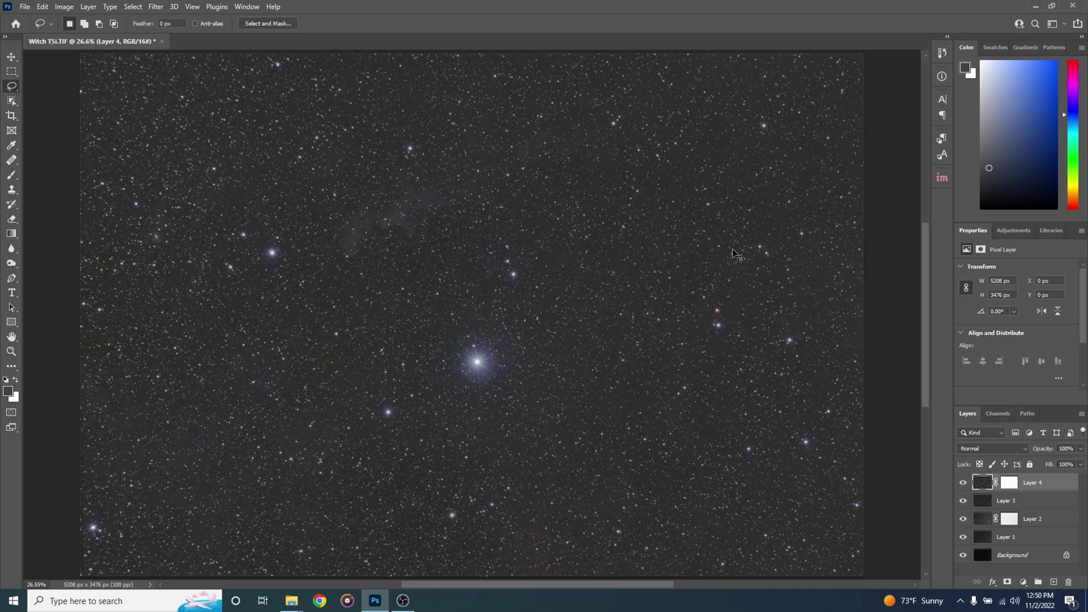
key("ctrl+shift+alt+e")
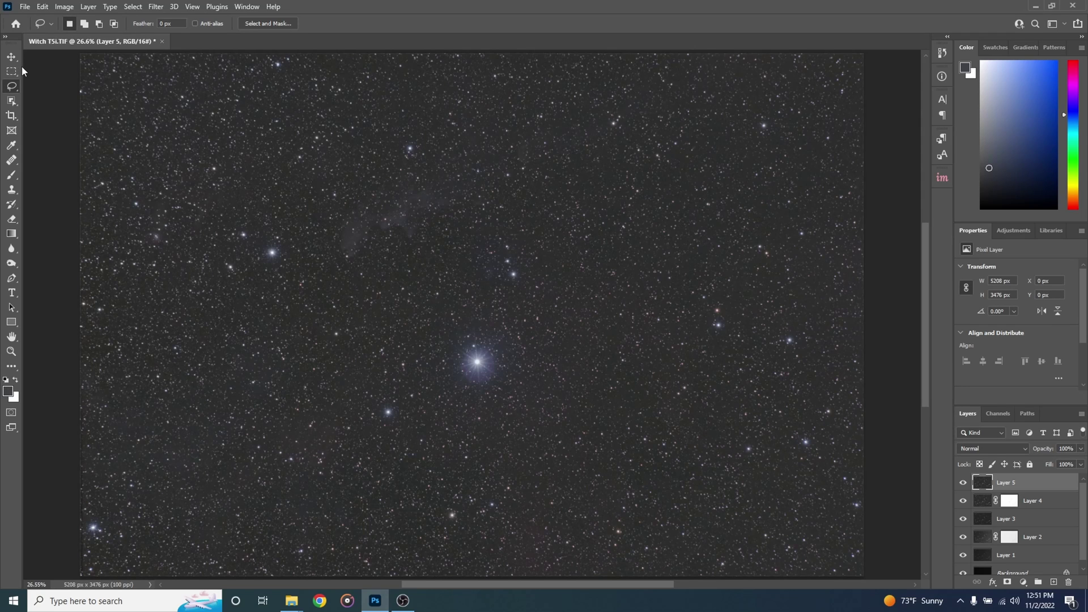
Start saving a copy of the image and create and open a folder named "Starnet For Youtube" inside Final.
left_click(25, 6)
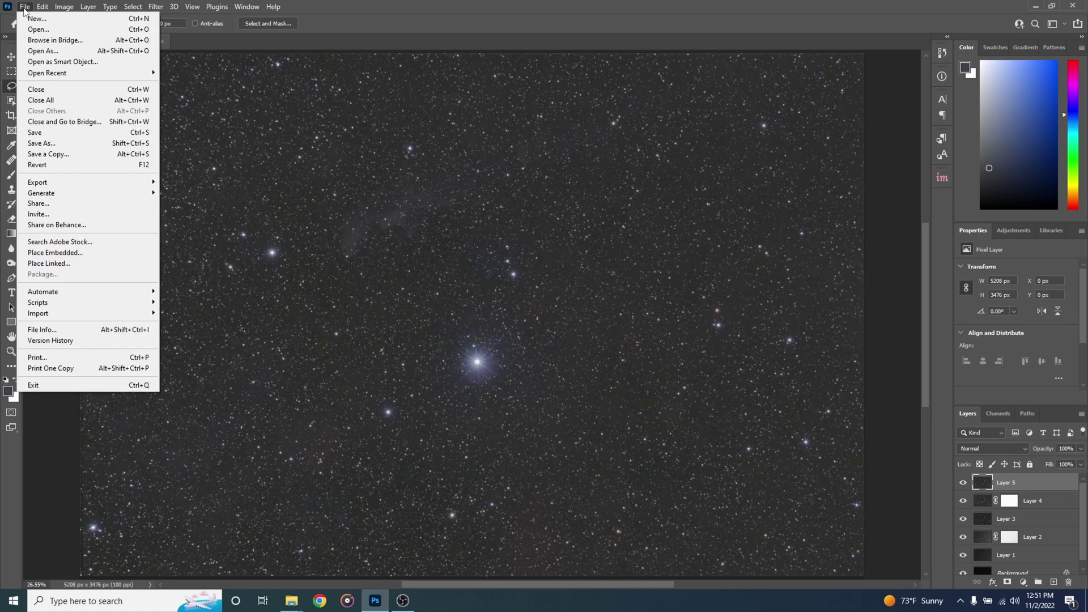
left_click(73, 158)
left_click(334, 170)
right_click(334, 170)
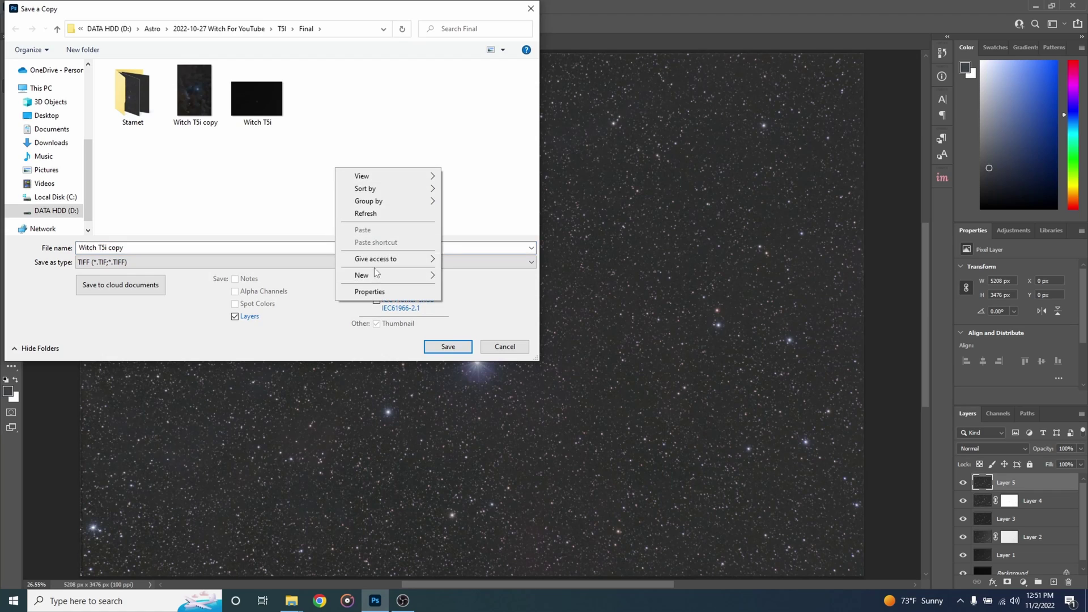
mouse_move(380, 277)
left_click(477, 273)
type("Star")
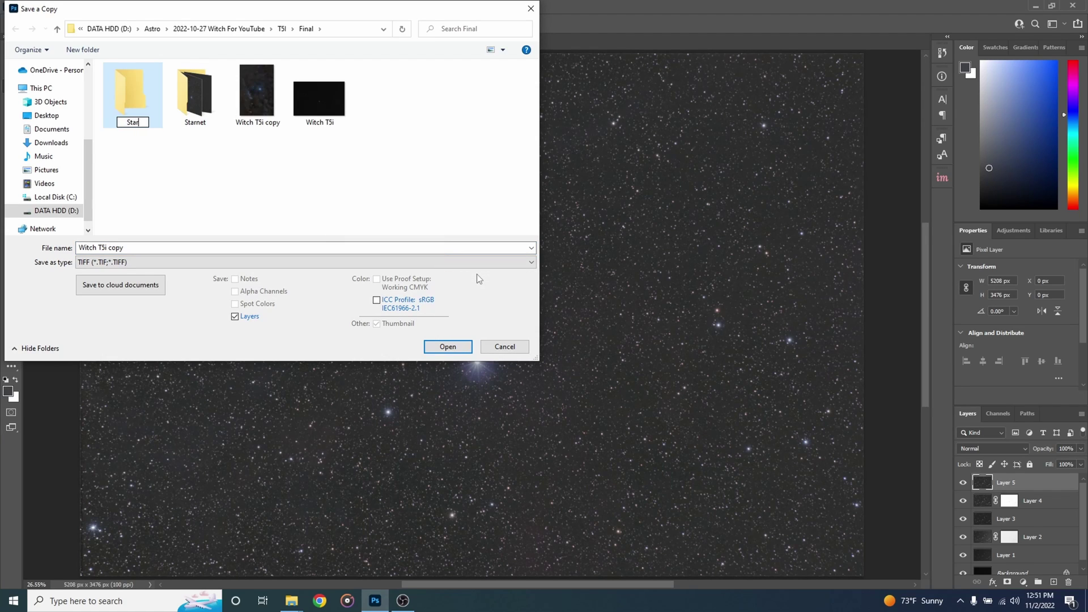
type("net For Youtube")
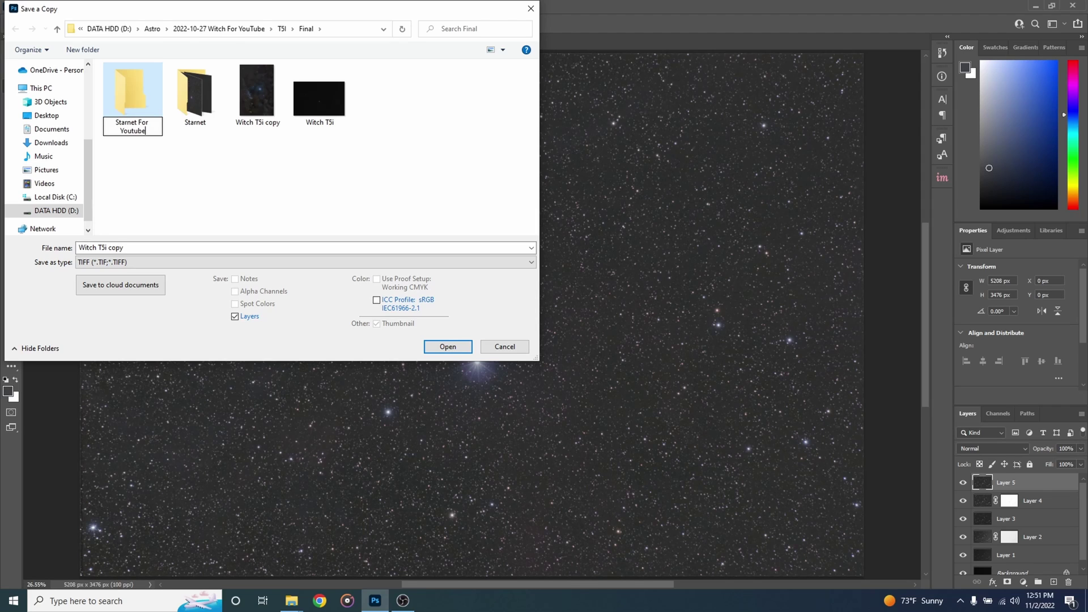
key("Return")
key("Return")
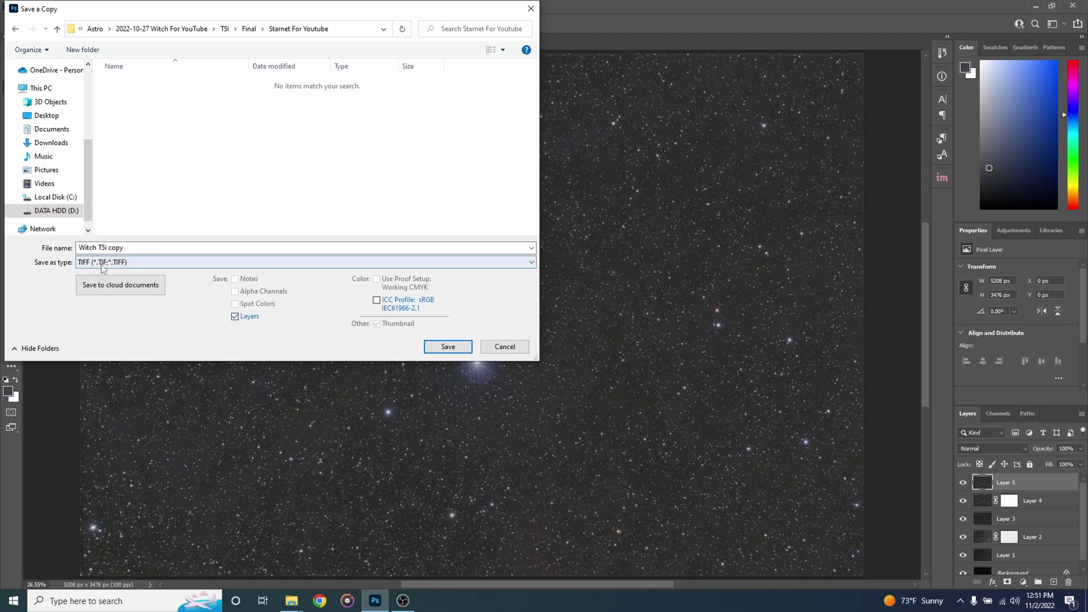
Save the TIFF copy as "Witch T5i copy" without layers and with the sRGB ICC profile embedded.
left_click(235, 317)
left_click(378, 303)
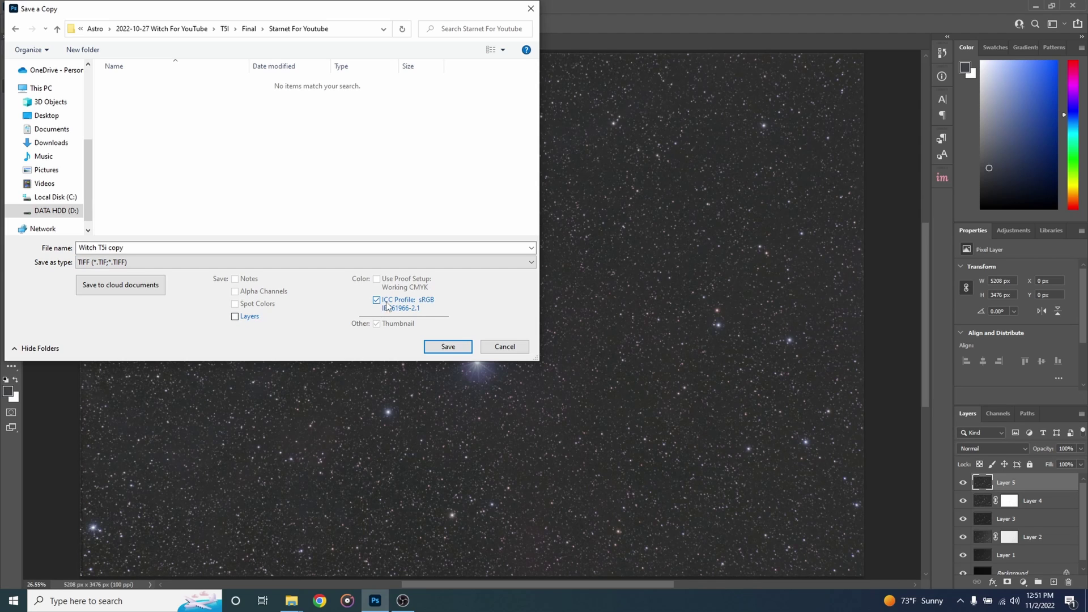
left_click(446, 348)
left_click(680, 151)
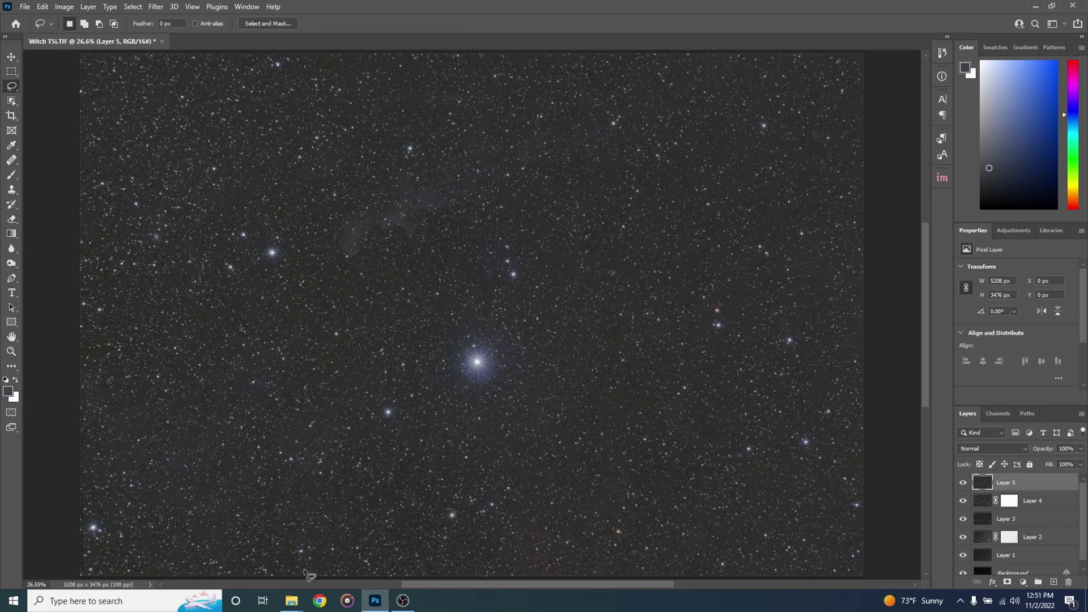
Launch starnetGUI from the StarNetv2GUI_Win folder and load "Witch T5i copy" from Starnet For Youtube as the input file.
left_click(291, 600)
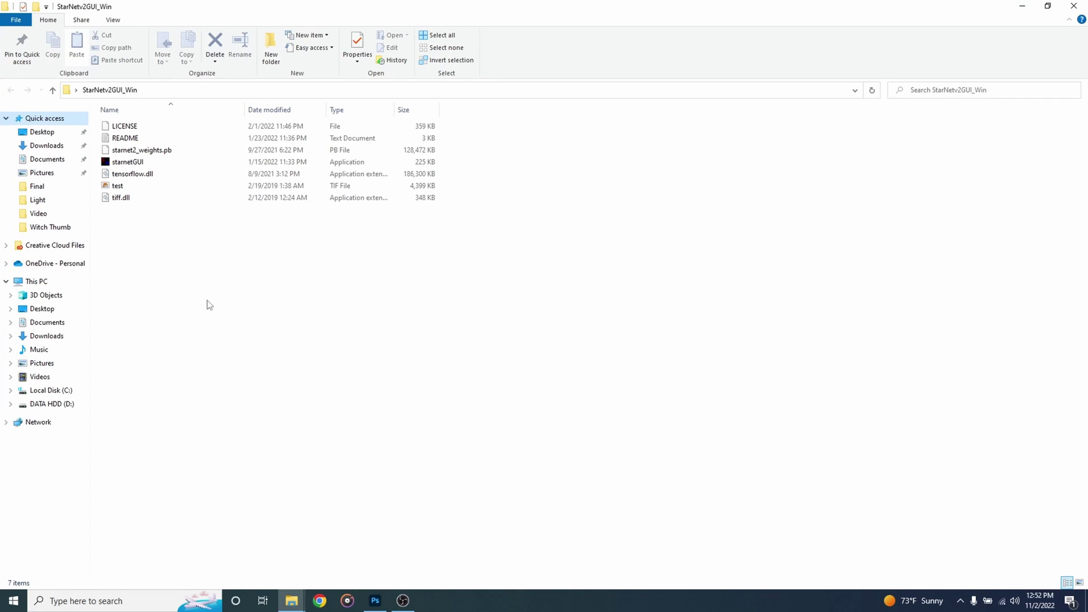
double_click(130, 167)
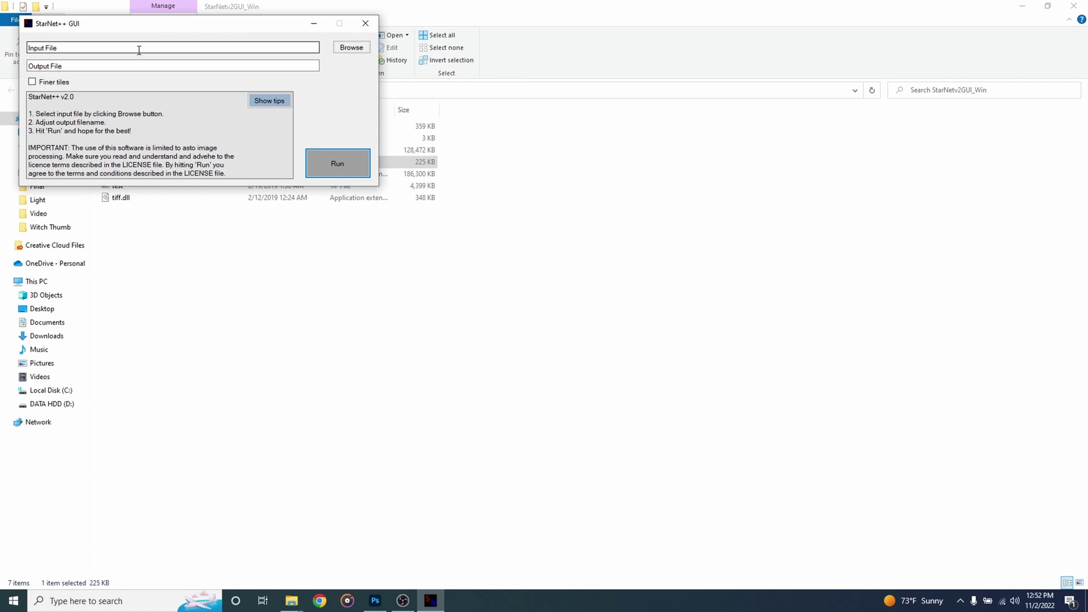
left_click(346, 50)
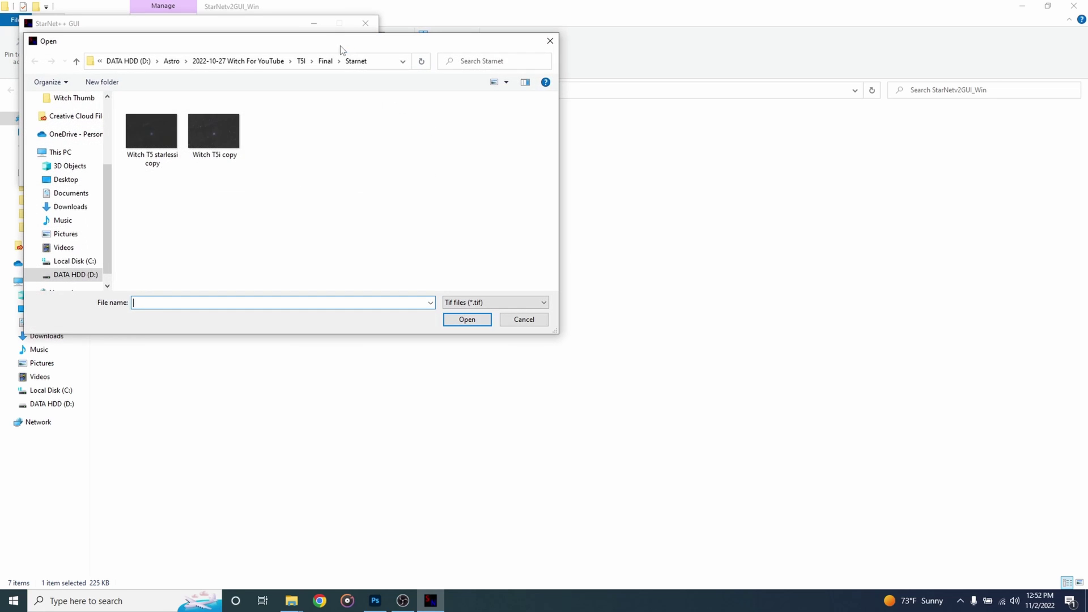
left_click(76, 61)
double_click(213, 139)
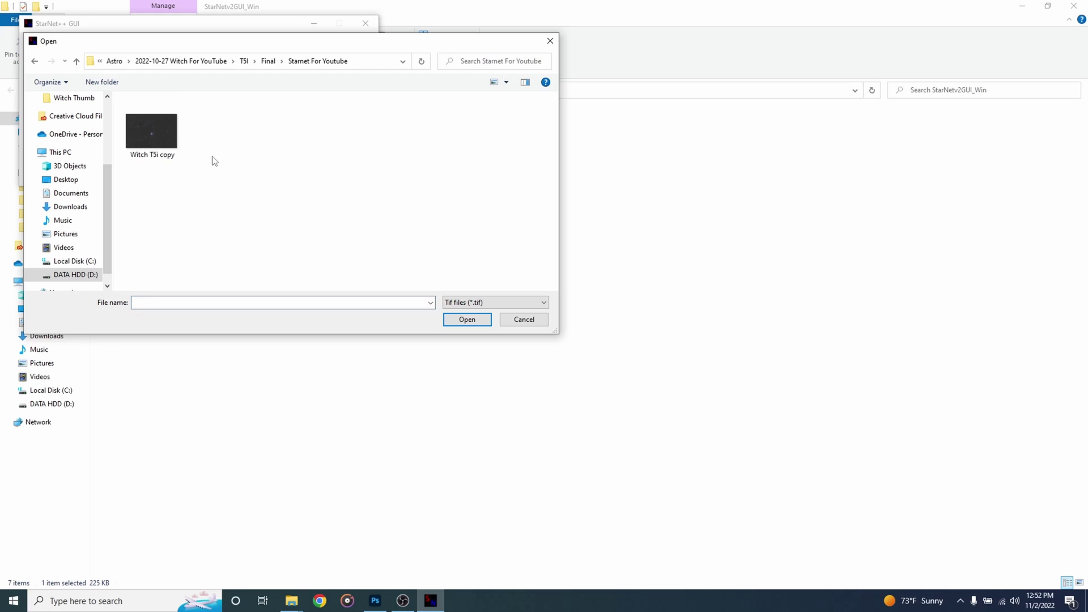
left_click(158, 127)
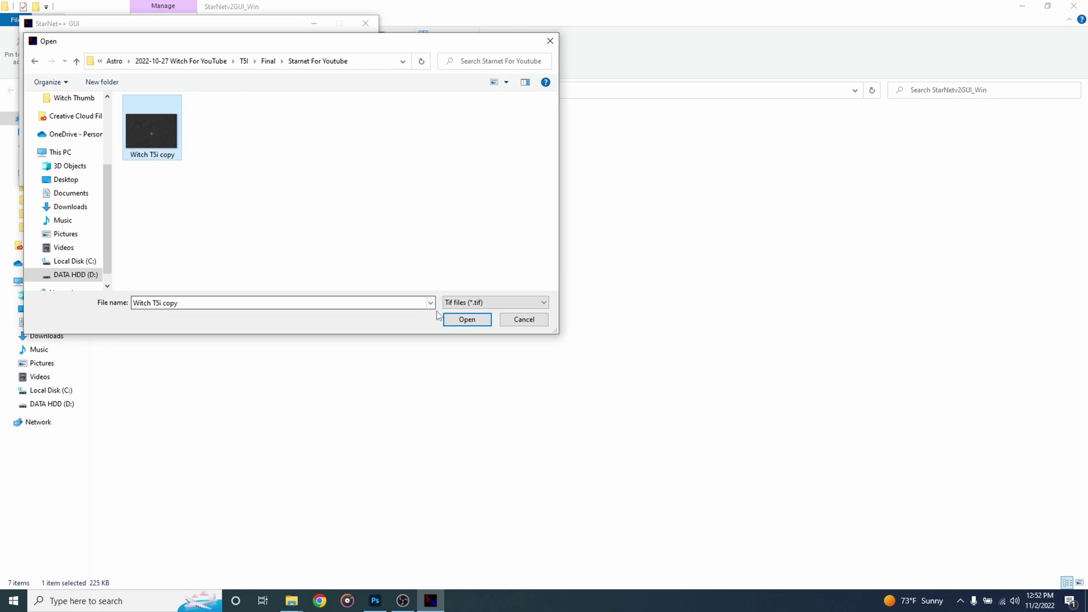
left_click(455, 326)
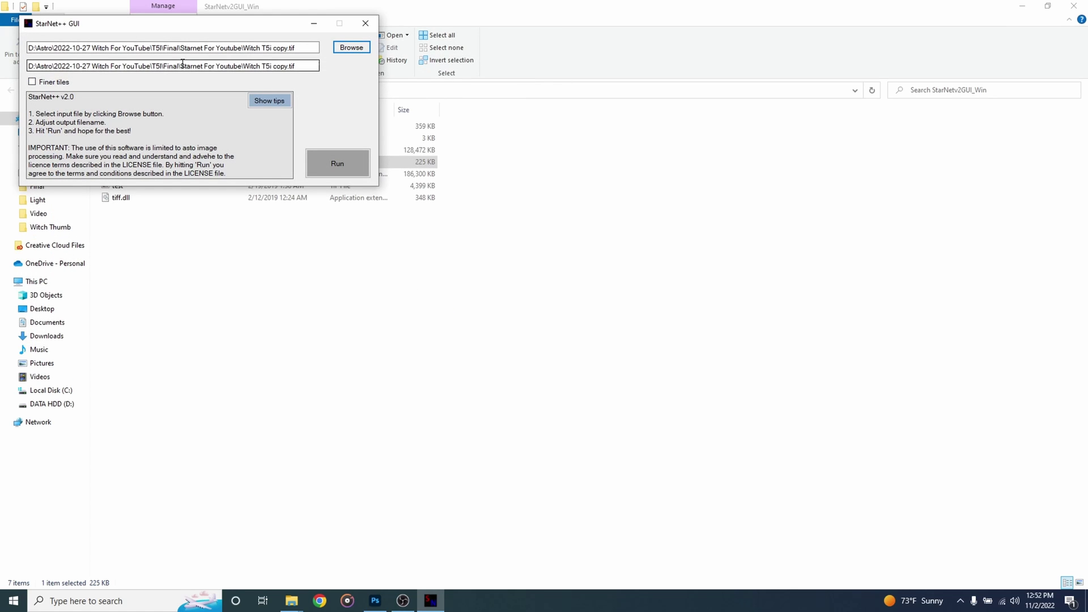
Append "starless" to the output file name before the .tif extension and run the star removal.
left_click(285, 66)
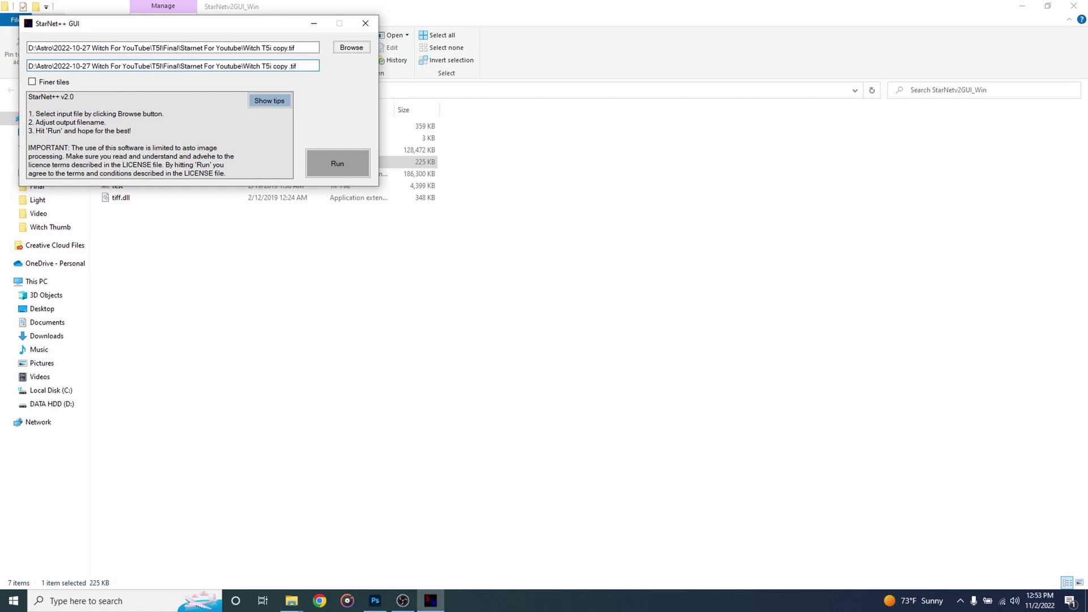
type("starless")
left_click(338, 168)
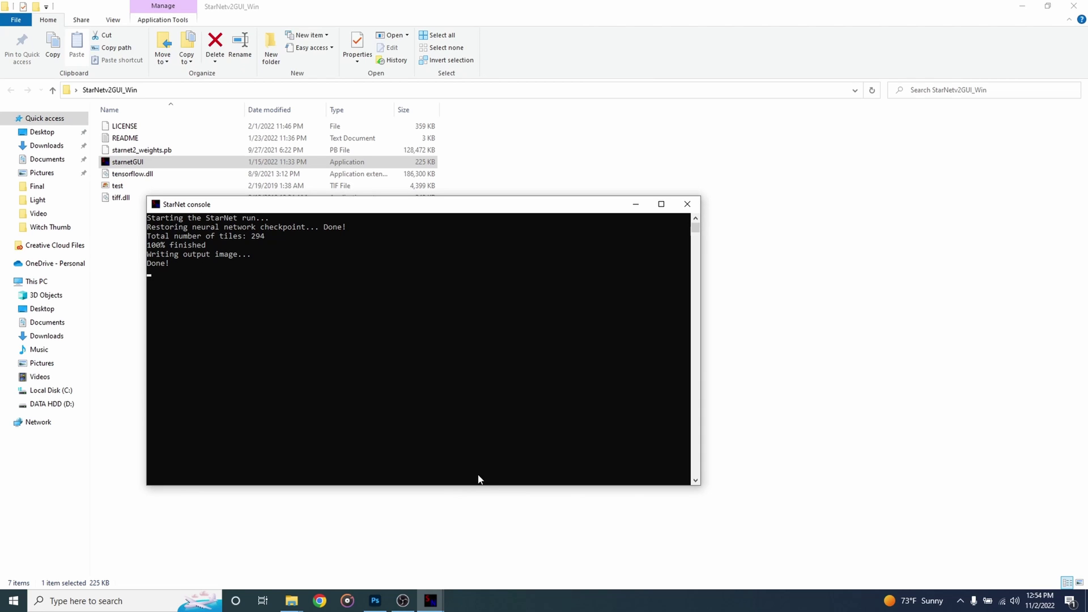
Switch to Photoshop and open "Witch T5i copy starless" from the Starnet For Youtube folder.
left_click(375, 602)
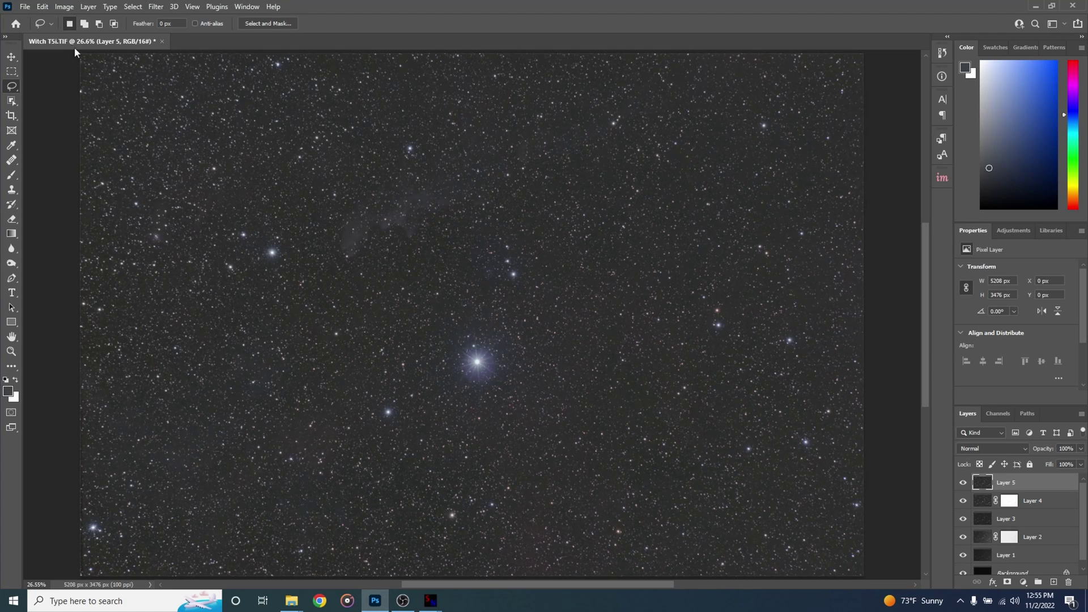
left_click(24, 7)
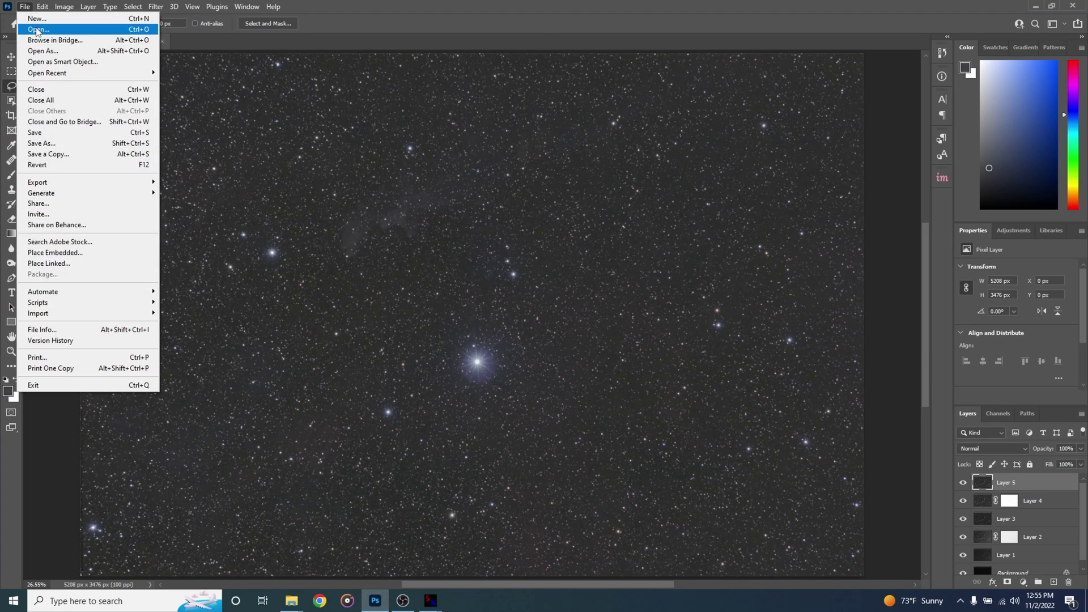
left_click(36, 29)
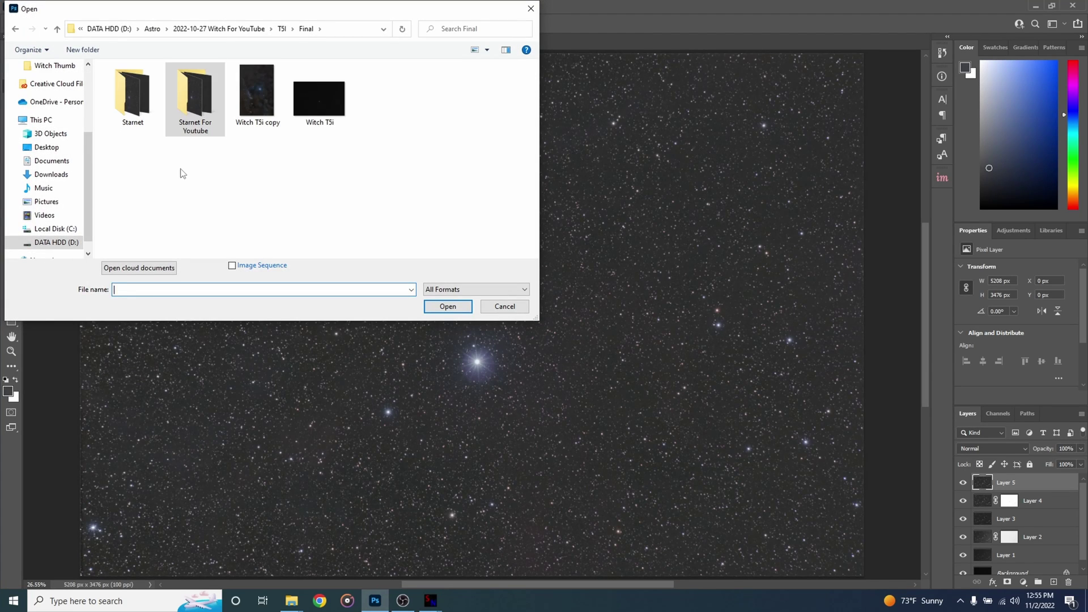
double_click(188, 131)
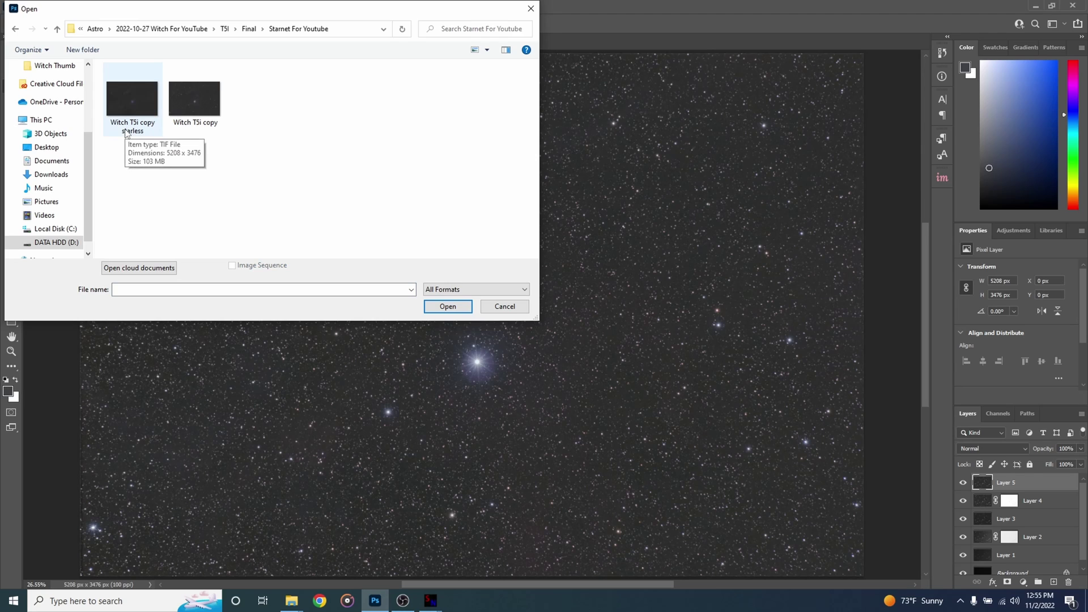
left_click(126, 132)
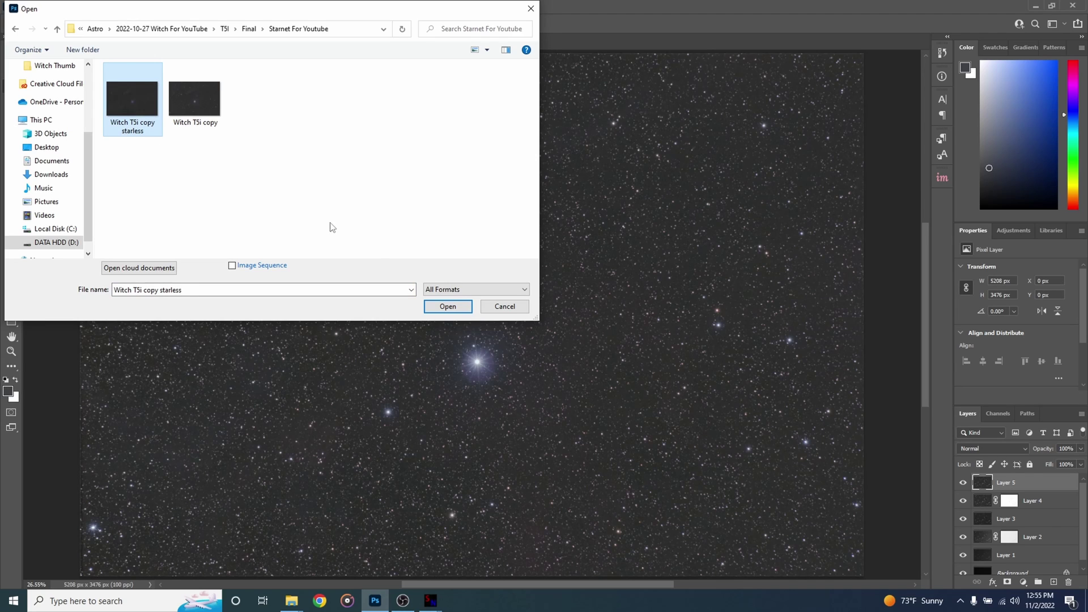
left_click(448, 306)
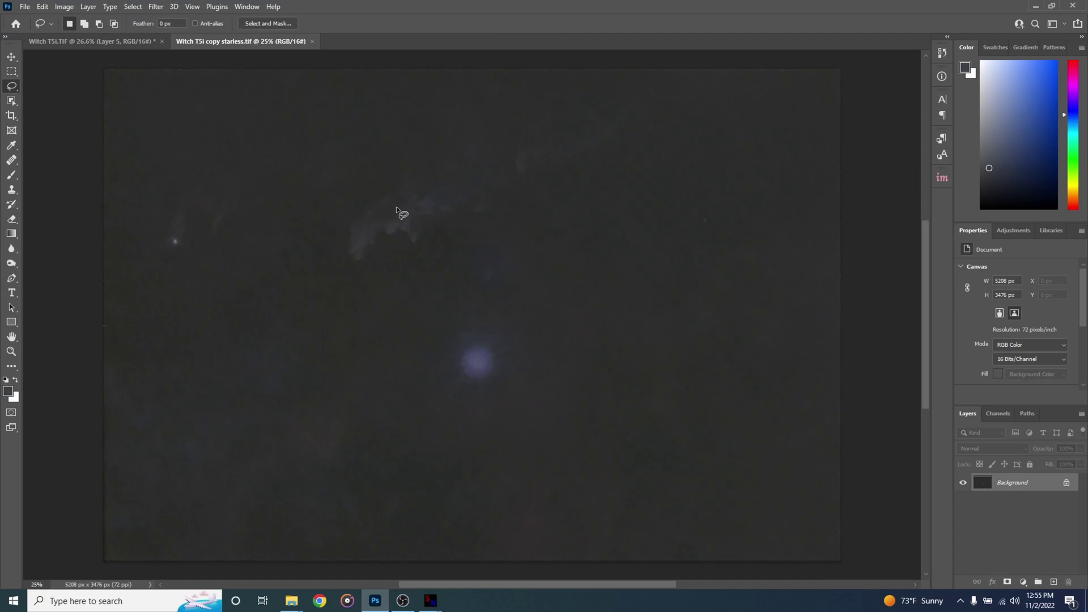
Copy the entire starless image into the Witch T5i document as a new layer above Layer 5 and compare it with the original.
key("ctrl+a")
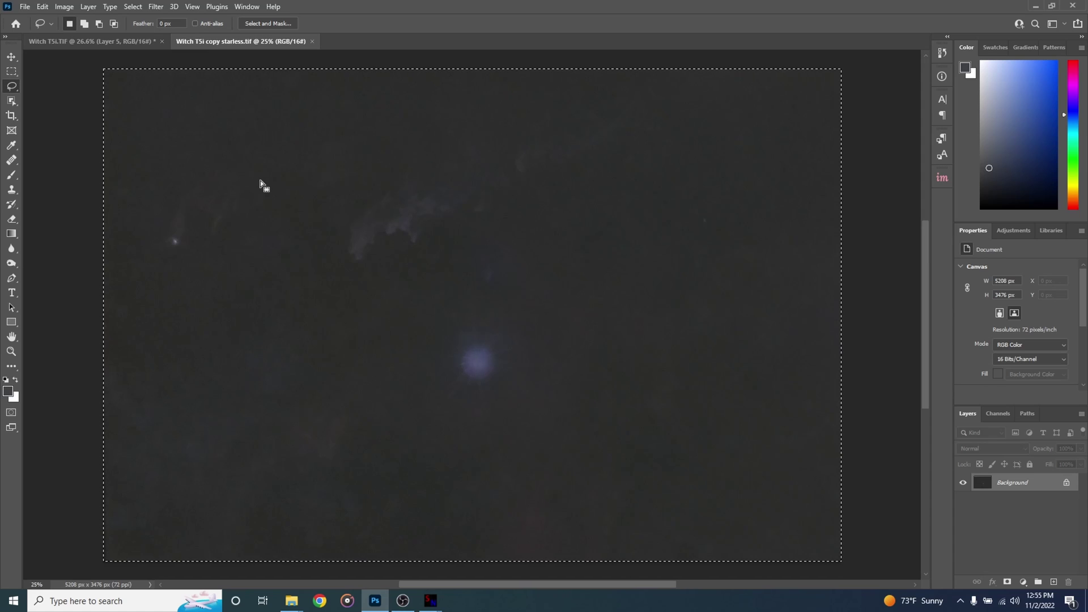
left_click(104, 41)
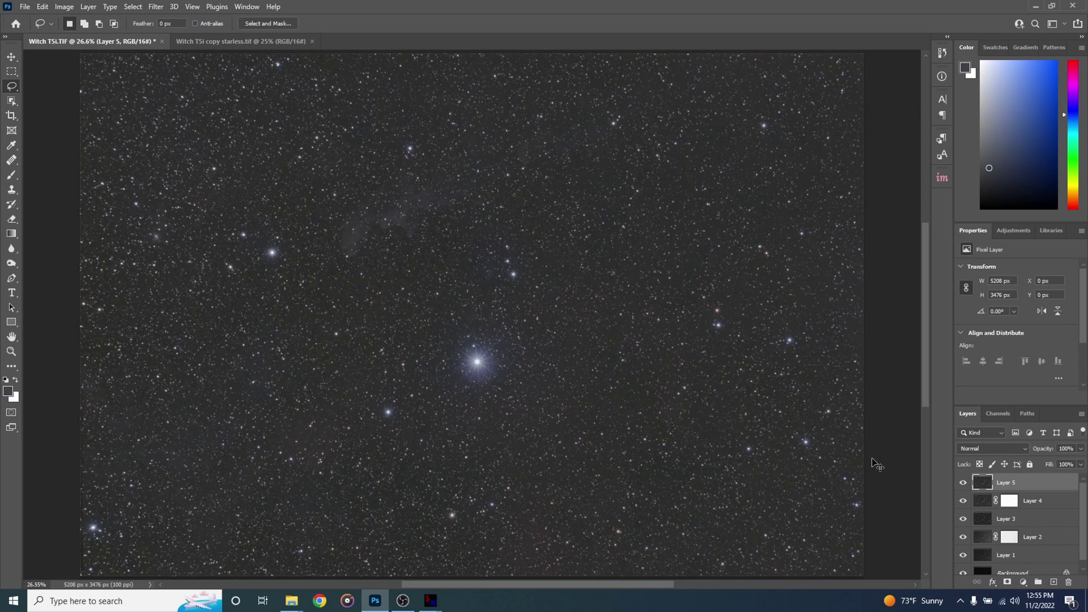
key("ctrl+v")
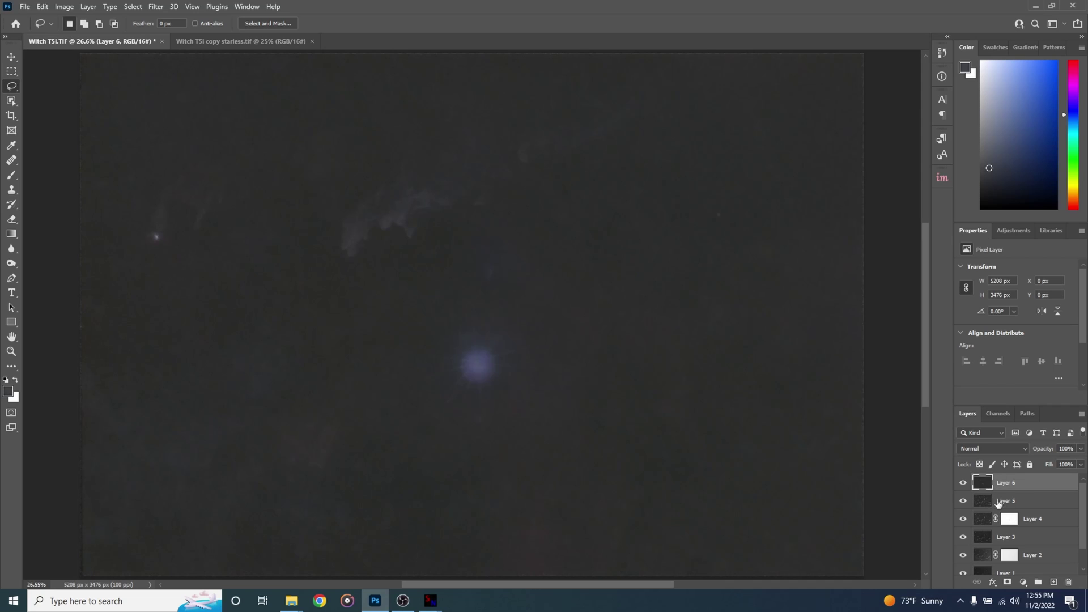
left_click(963, 483)
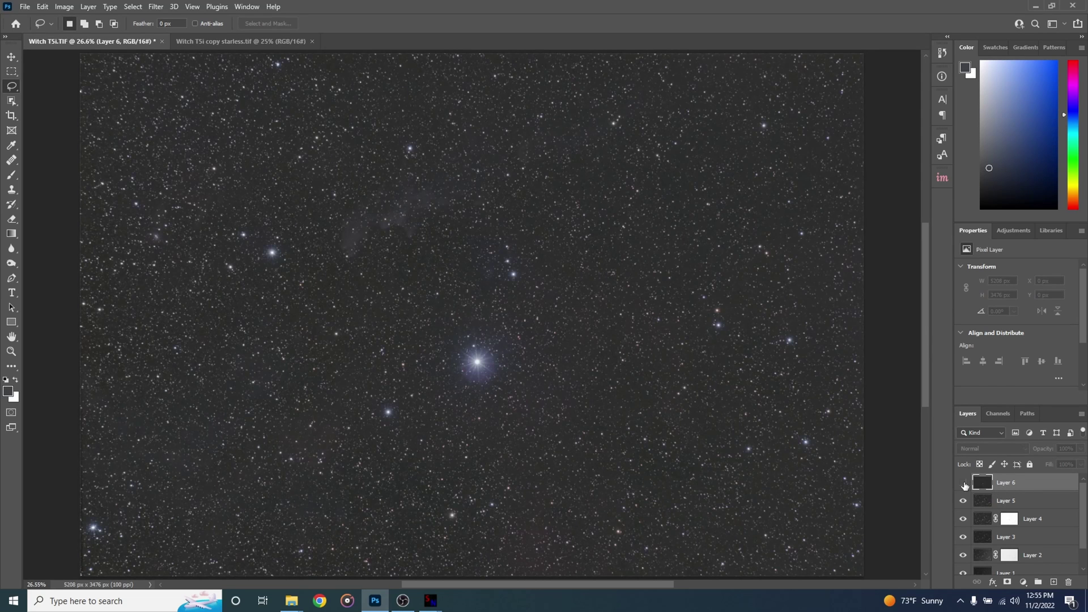
left_click(964, 484)
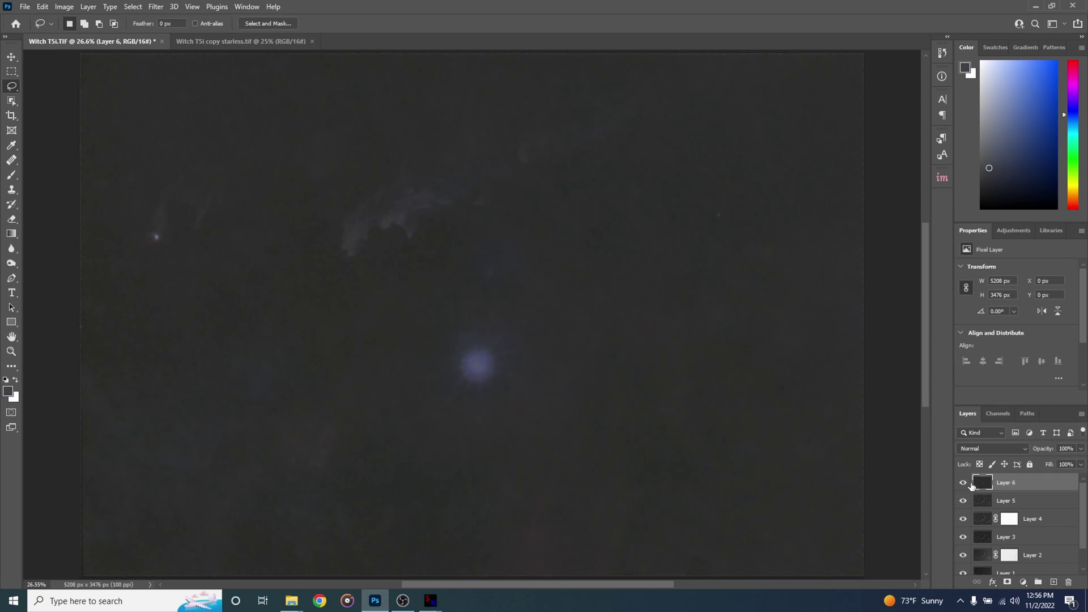
Rename the pasted layer as Starless.
double_click(1003, 483)
type("Starless")
key("Return")
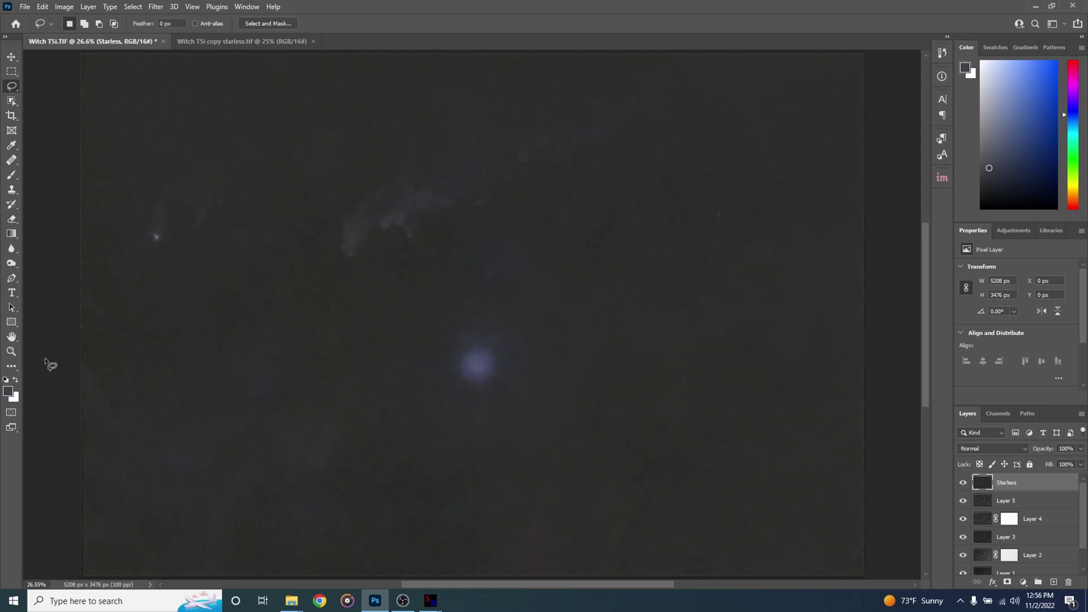
Inspect the leftover blue star glow on the Starless layer and set up the Healing Brush at 600 px for it.
left_click(11, 351)
left_click_drag(481, 365, 532, 372)
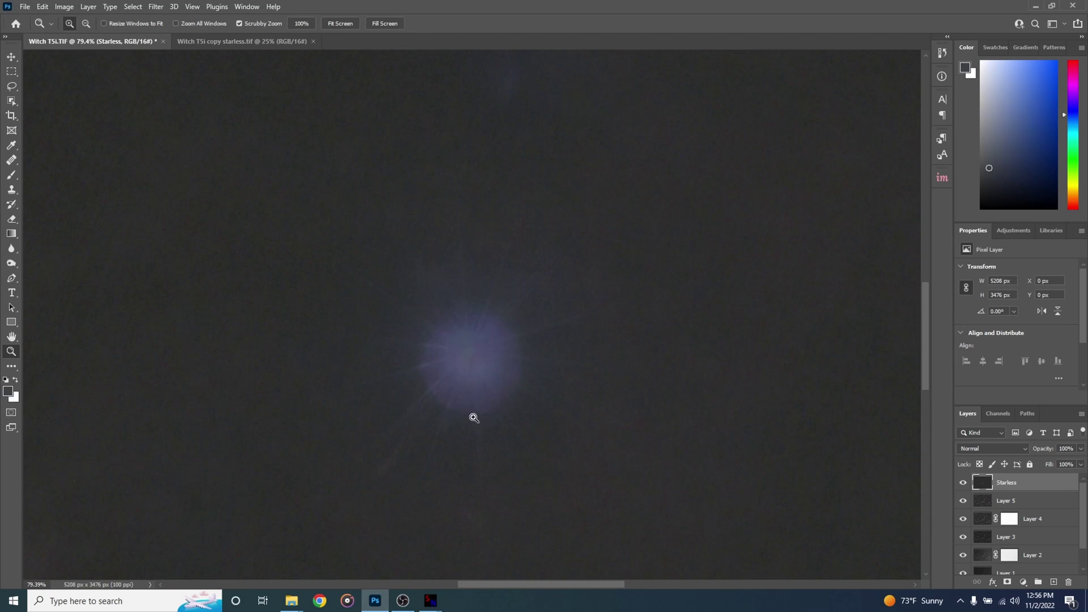
key("ctrl+0")
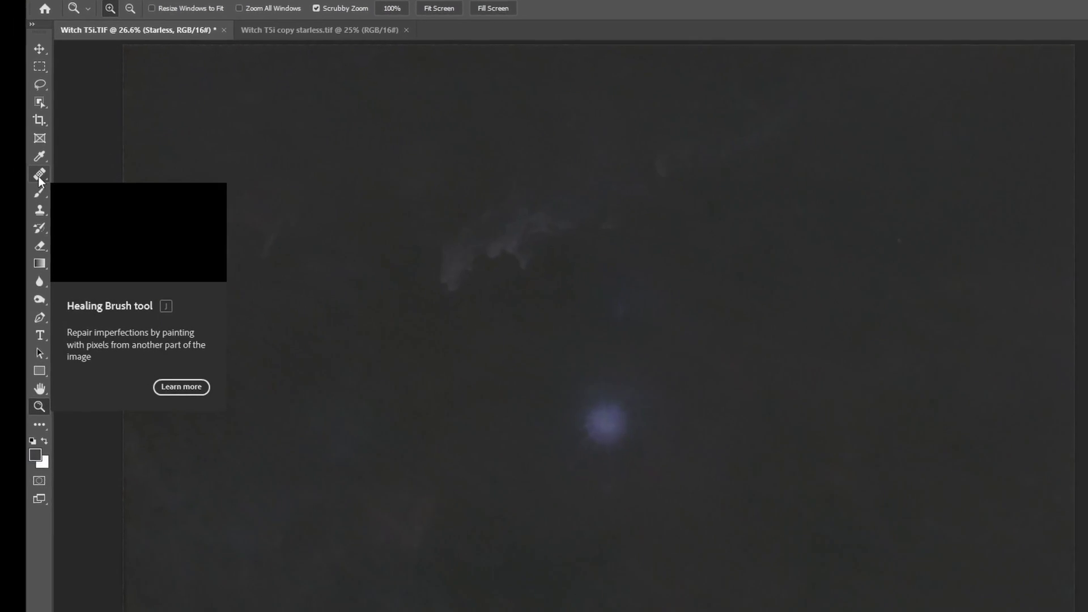
right_click(38, 180)
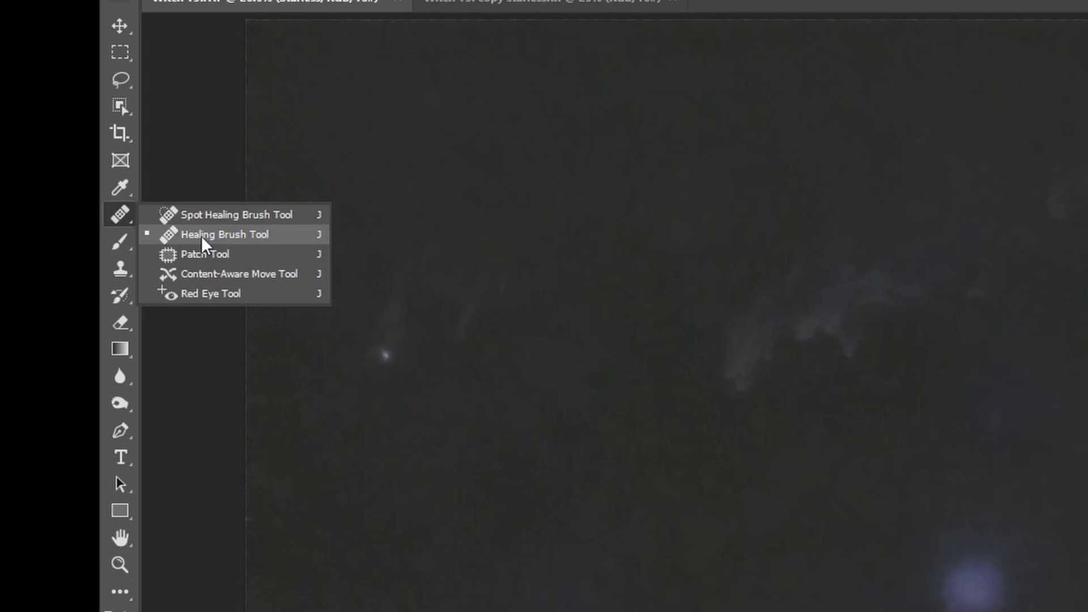
left_click(203, 237)
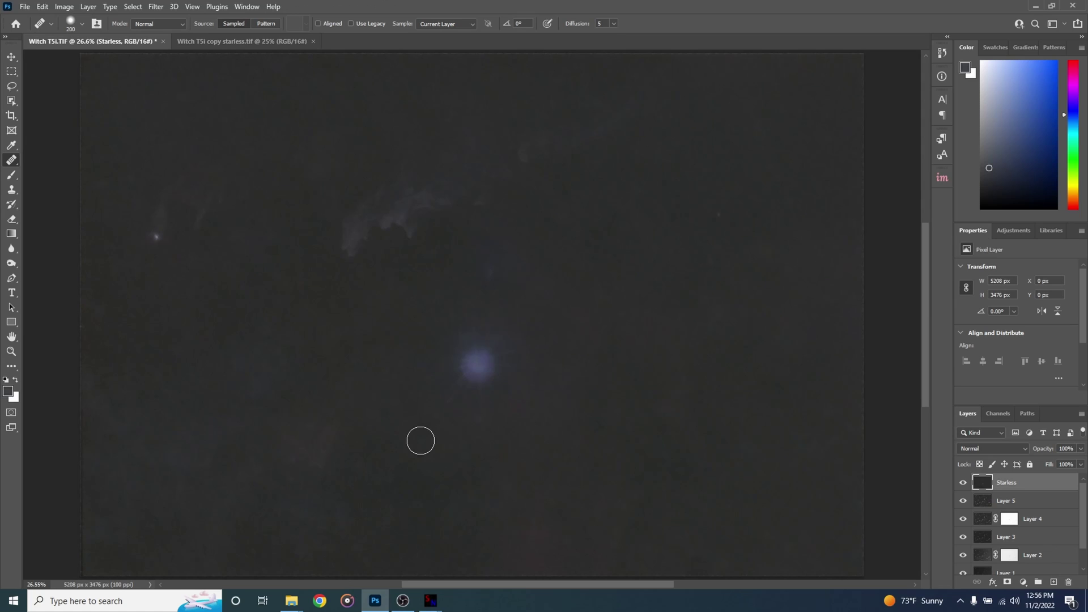
key("bracketright")
key("bracketright")
key("bracketright")
key("bracketright")
key("bracketright")
Try healing the blue star glow with the 600 px brush, undo it, and recheck the Healing Brush size and options.
left_click(478, 365)
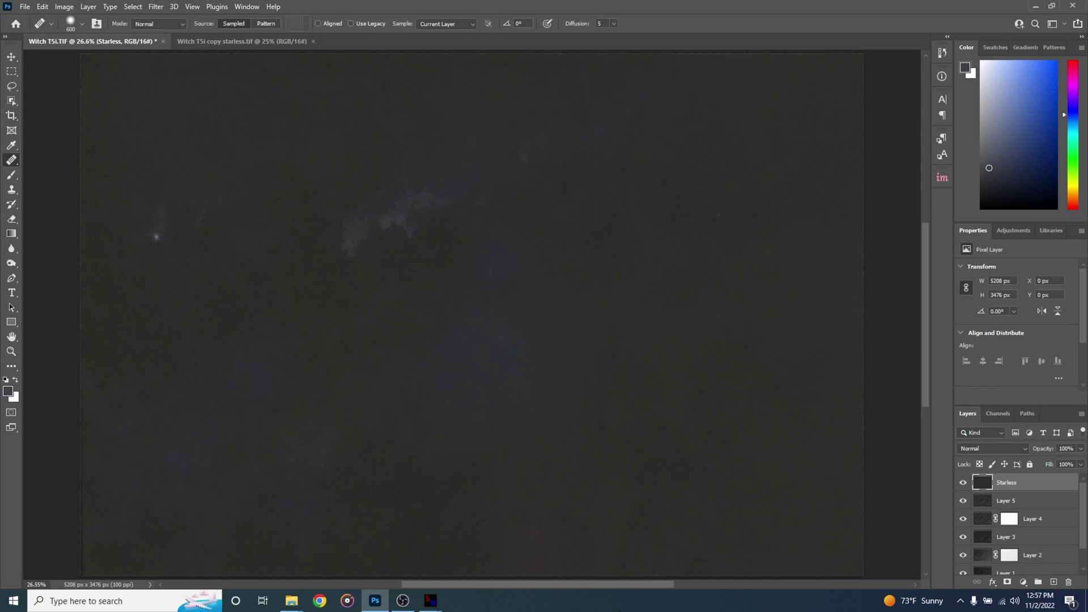
key("ctrl+z")
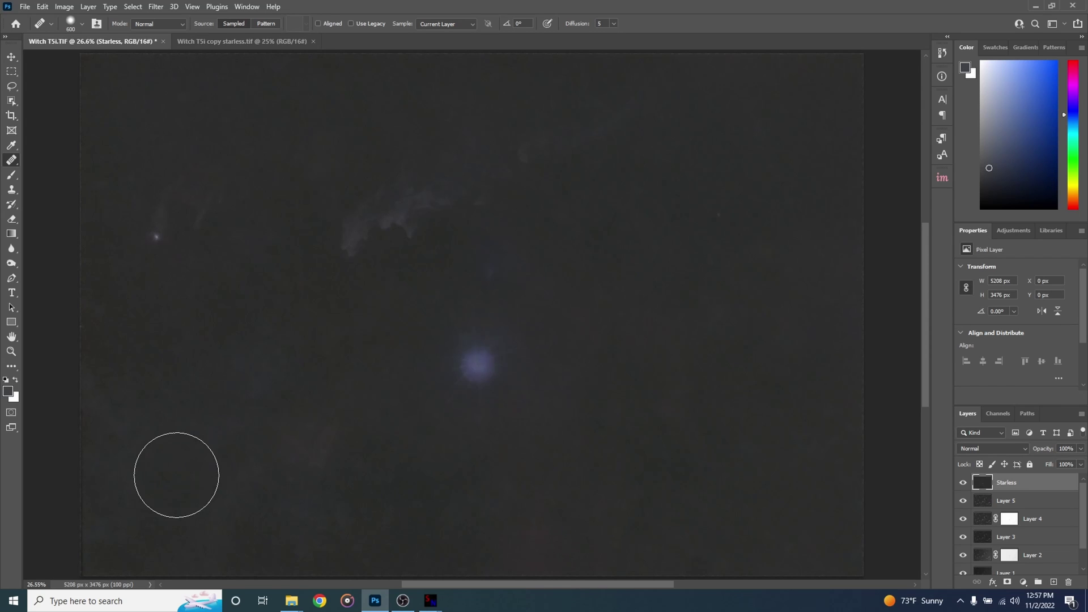
right_click(11, 165)
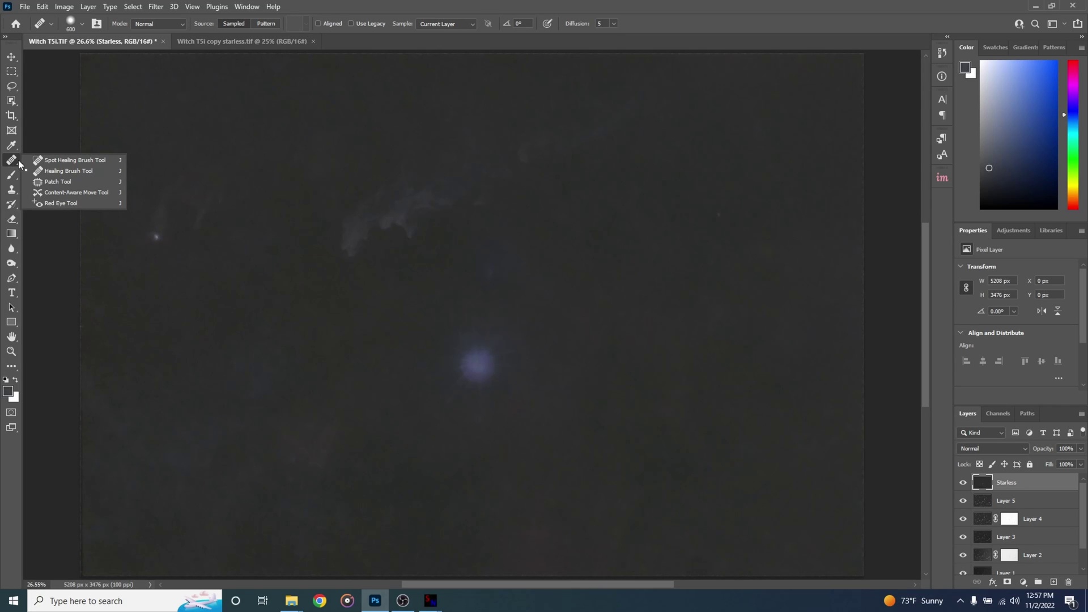
left_click(59, 172)
key("bracketleft")
key("bracketleft")
key("bracketleft")
key("bracketleft")
key("bracketleft")
key("bracketleft")
key("bracketright")
key("bracketright")
key("bracketright")
key("bracketright")
key("bracketright")
key("bracketright")
left_click(83, 26)
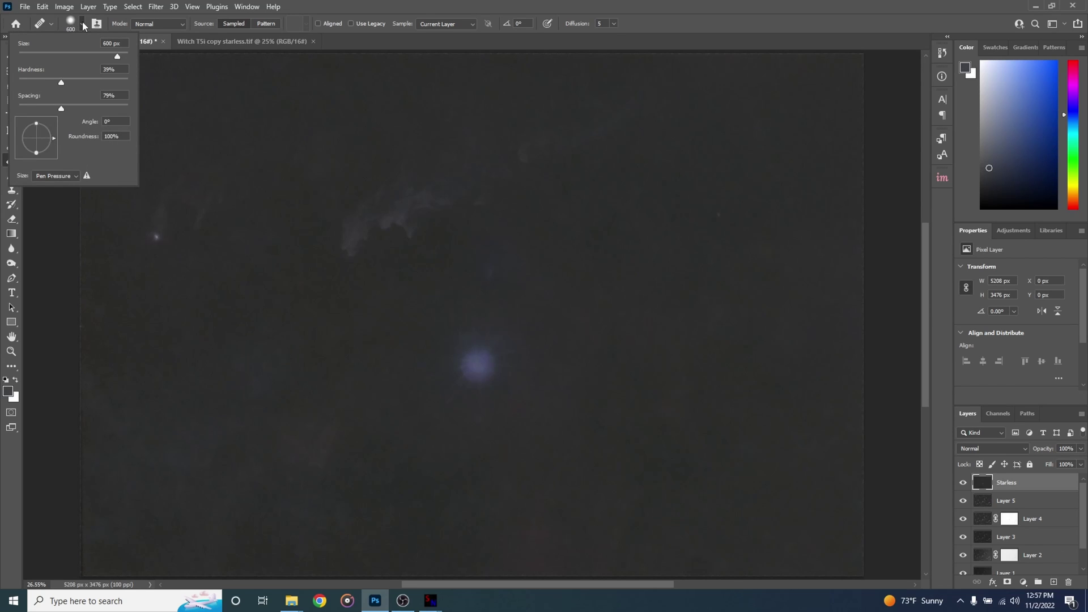
left_click(84, 27)
Heal away the blue star glow on the Starless layer with the 600 px Healing Brush, undoing and repeating attempts until it blends.
left_click(469, 358)
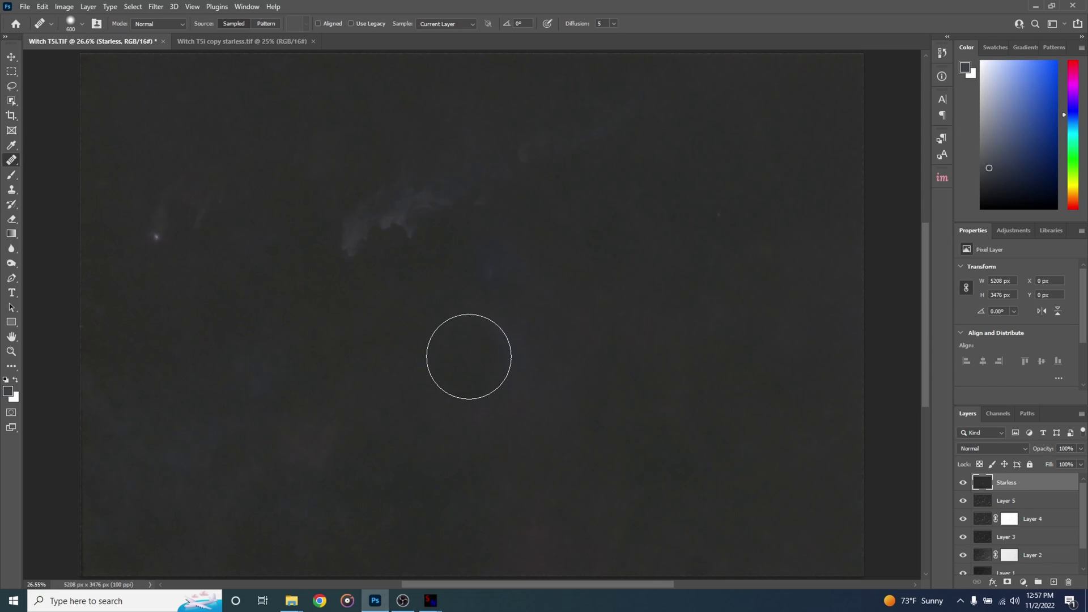
key("ctrl+z")
left_click(479, 359)
key("ctrl+z")
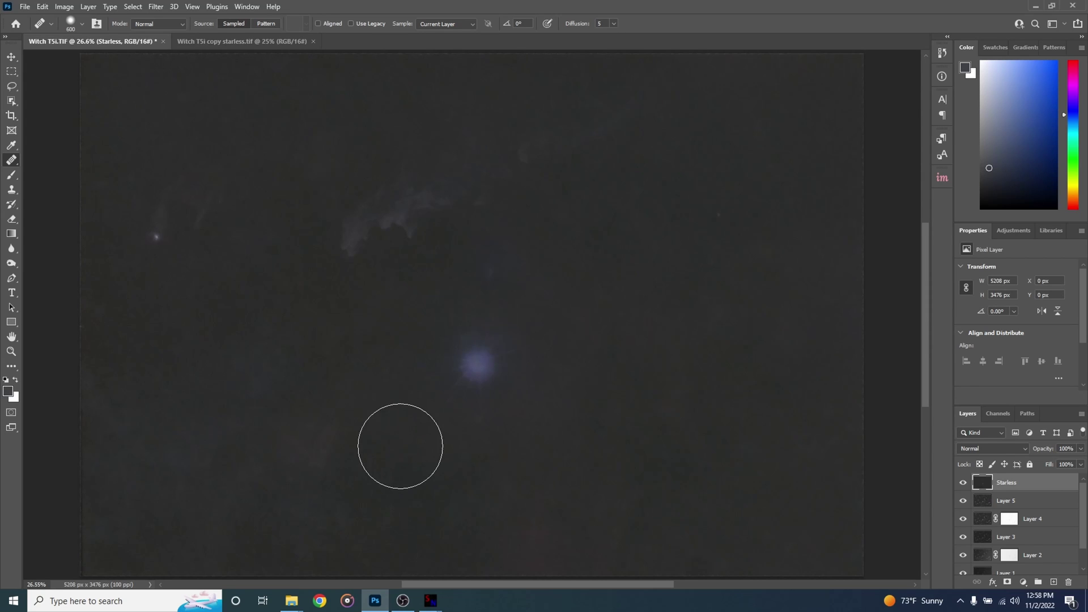
left_click(464, 382)
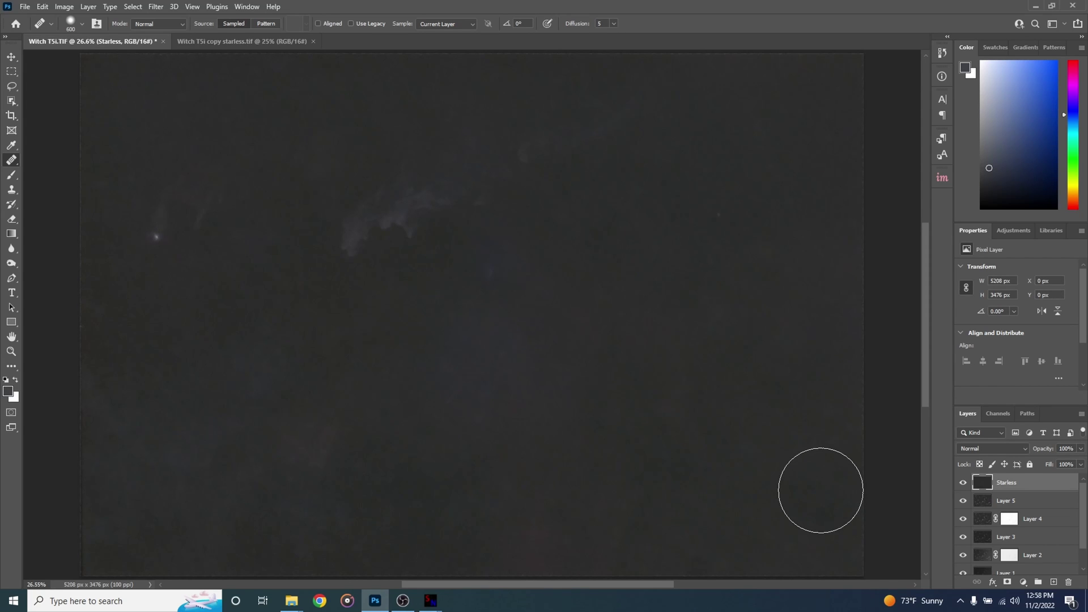
Move the Starless layer beneath Layer 1 and select Layer 5.
left_click_drag(1006, 482, 1028, 564)
left_click(1006, 483)
key("z")
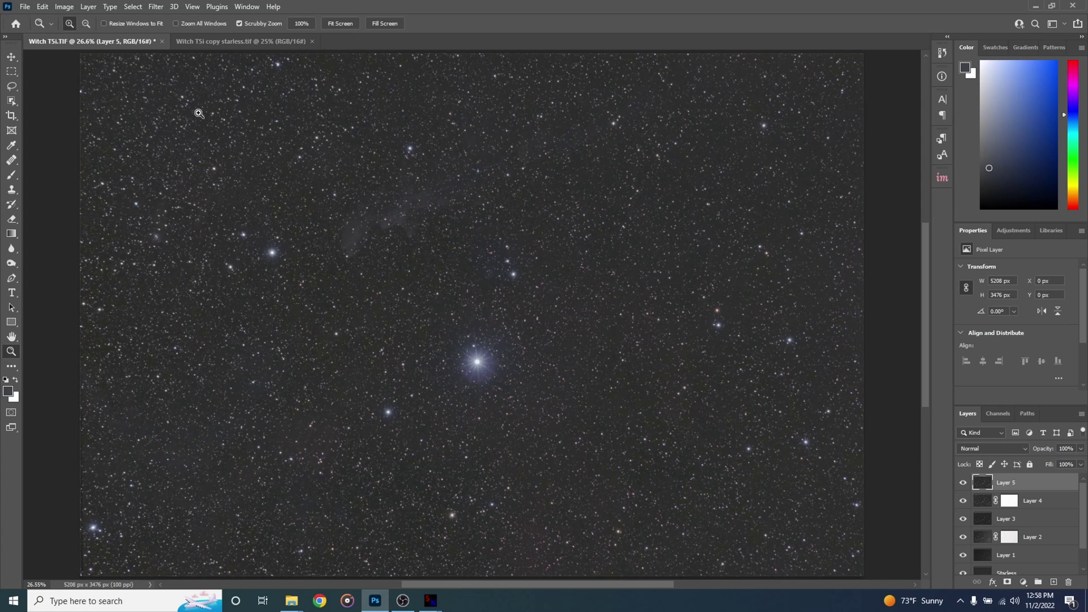
Remove the stars from Layer 5 with StarXTerminator and rename the layer Starless.
left_click(154, 6)
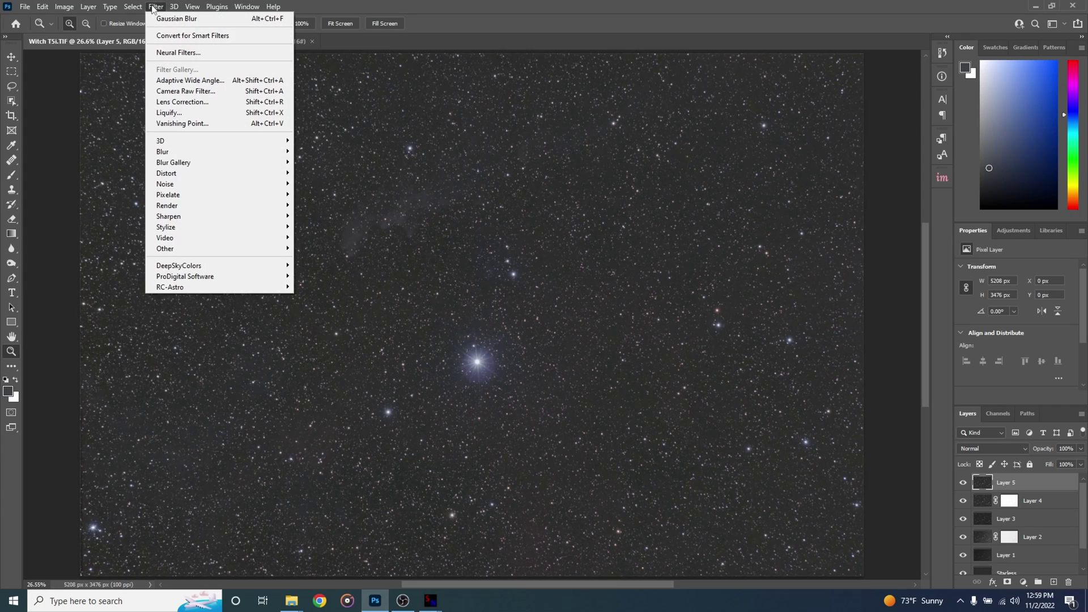
mouse_move(234, 287)
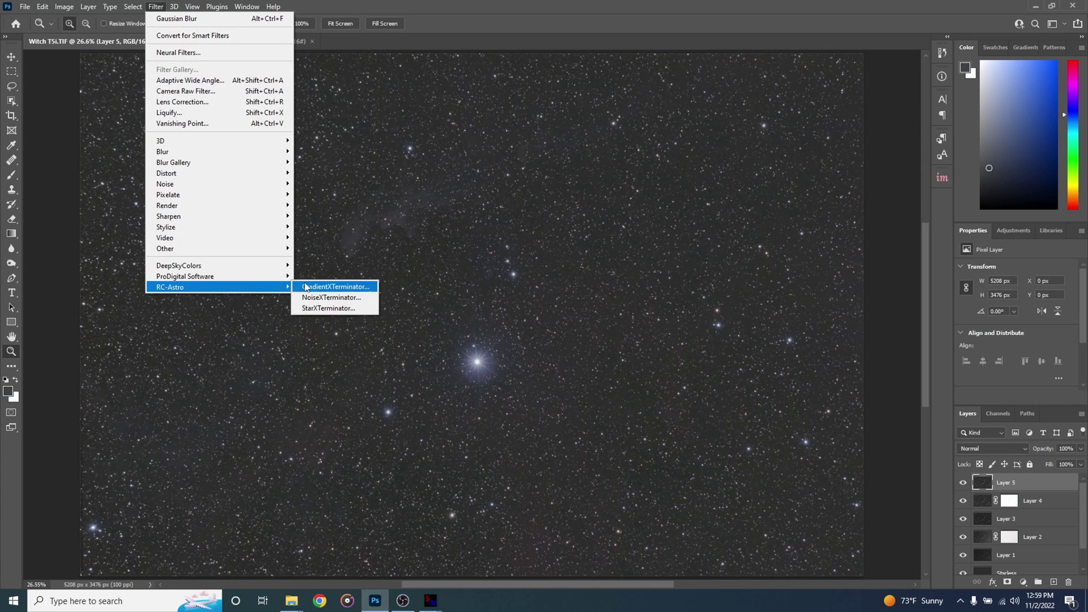
left_click(332, 308)
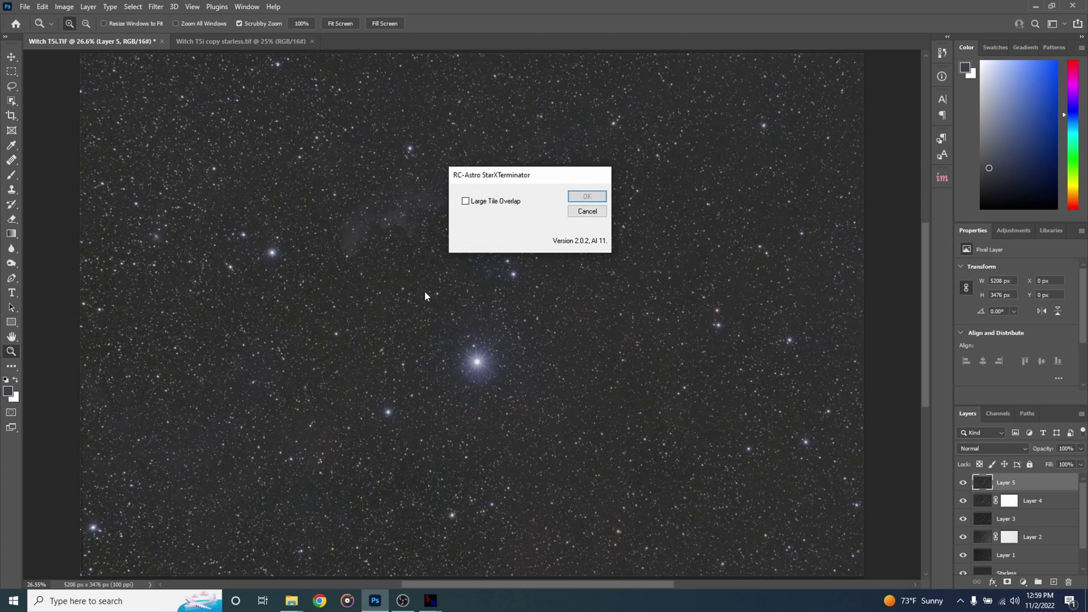
left_click(587, 197)
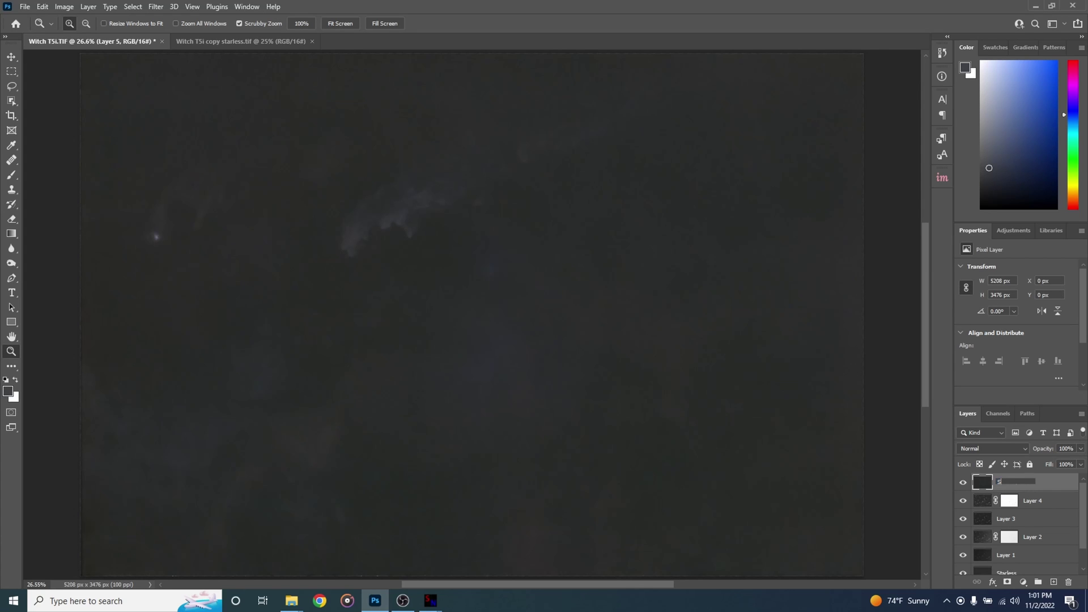
type("rless")
key("Return")
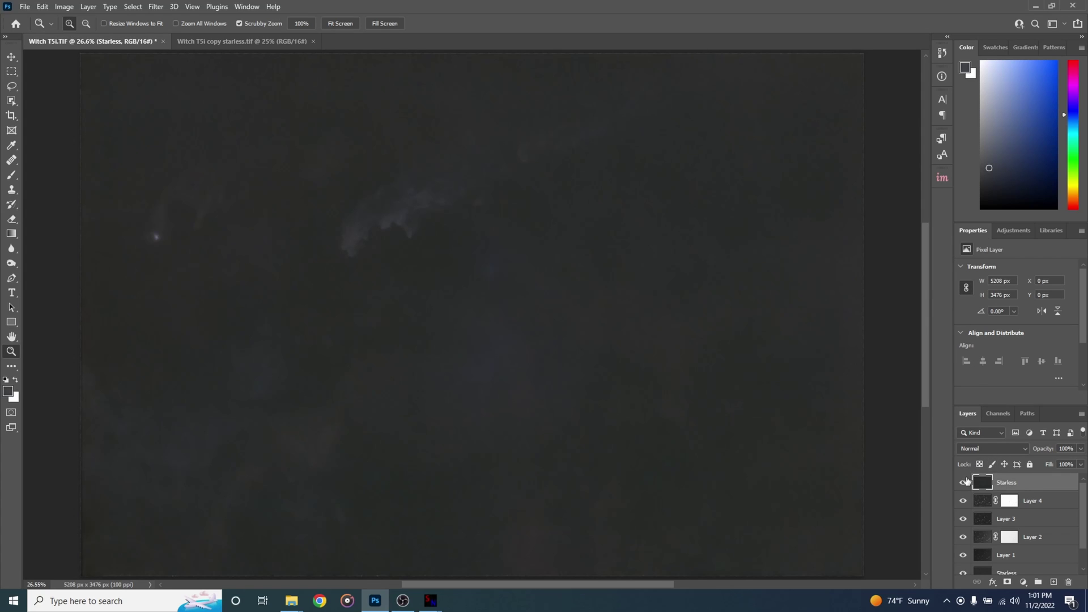
Hide the new Starless layer, stamp the visible layers into a new layer above Layer 4, and keep Starless hidden.
left_click(963, 483)
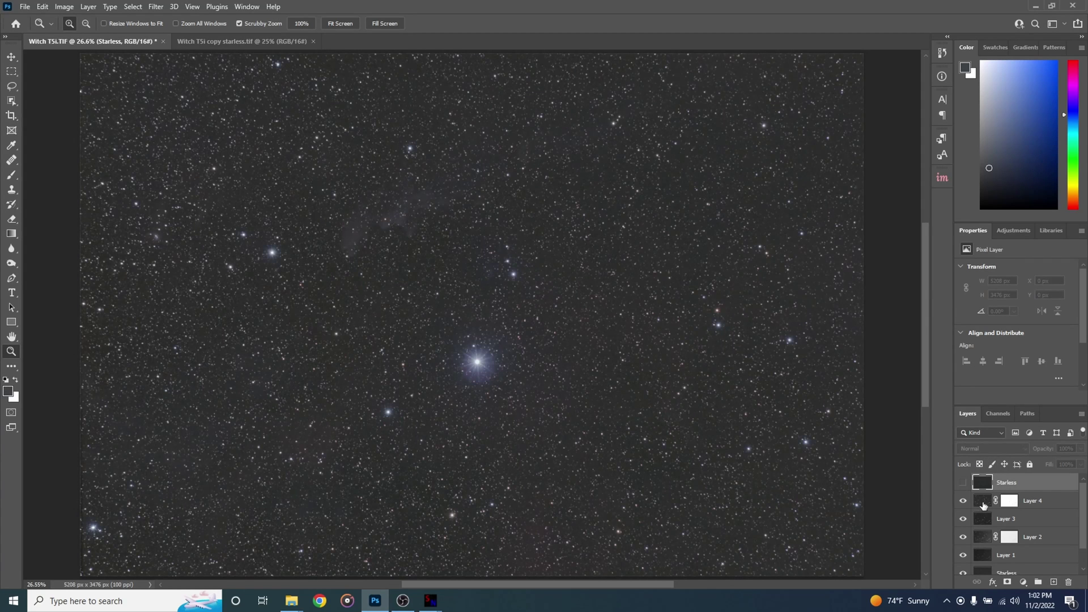
left_click(982, 503)
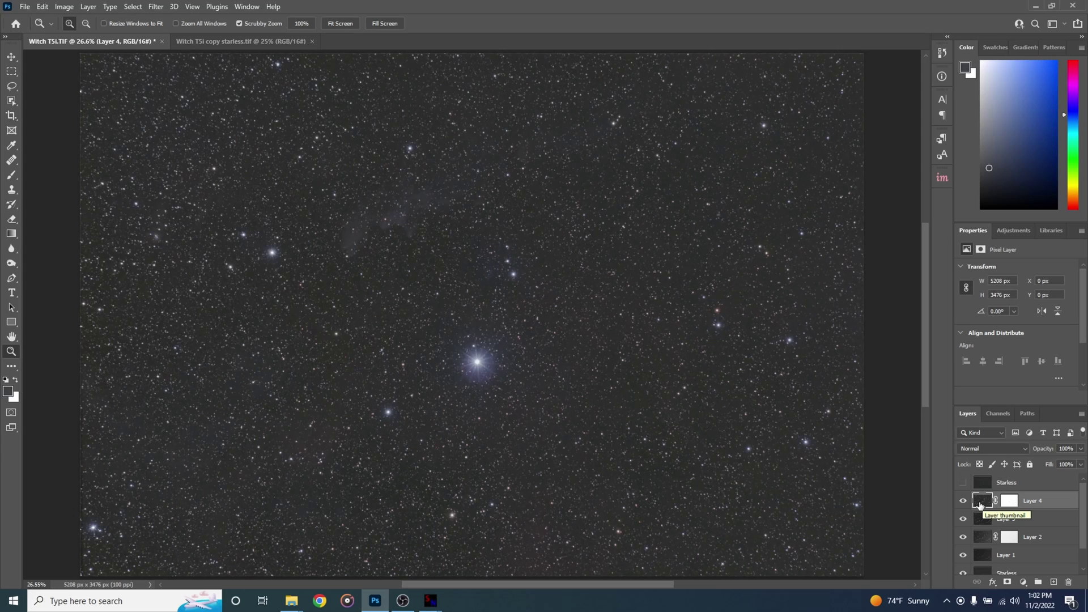
left_click_drag(979, 505, 982, 508)
key("ctrl+shift+alt+e")
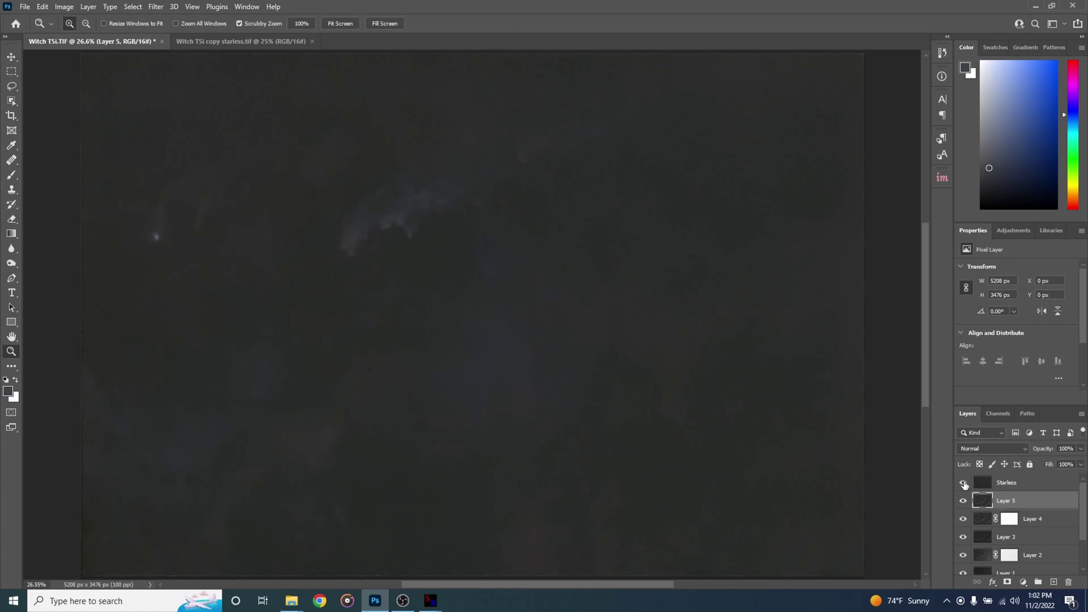
left_click(964, 483)
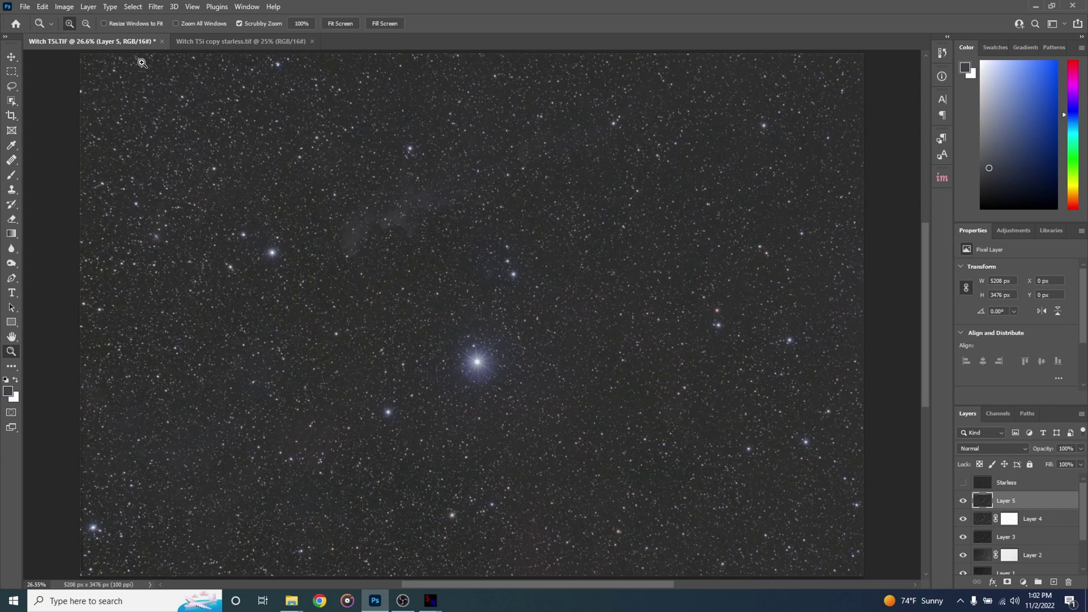
Apply the Starless layer to Layer 5 with Apply Image, using Subtract blending at 100% opacity, scale 1 and offset 2.
left_click(64, 7)
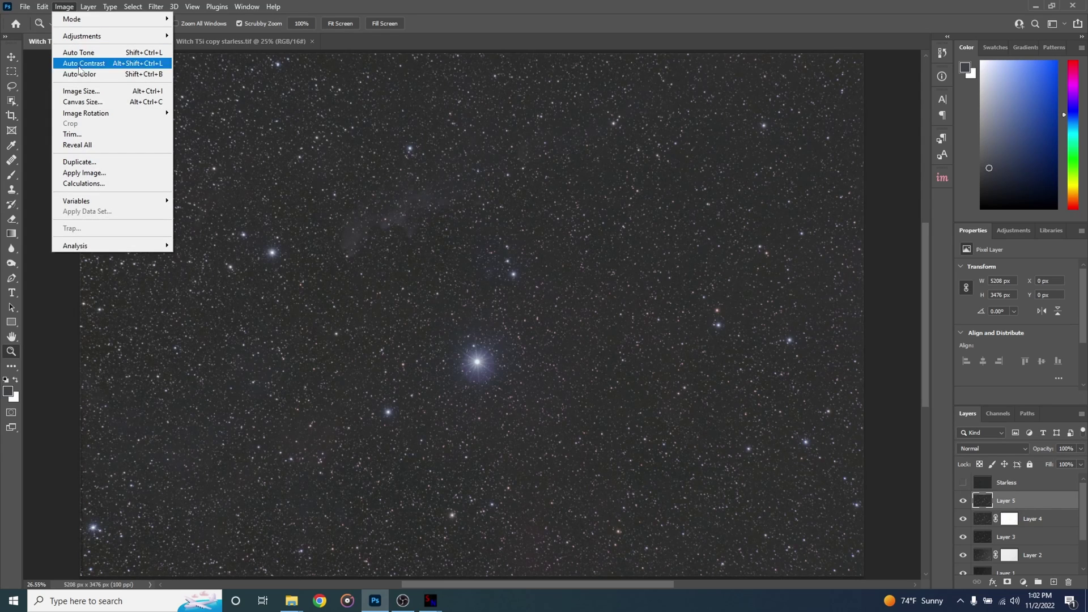
left_click(90, 174)
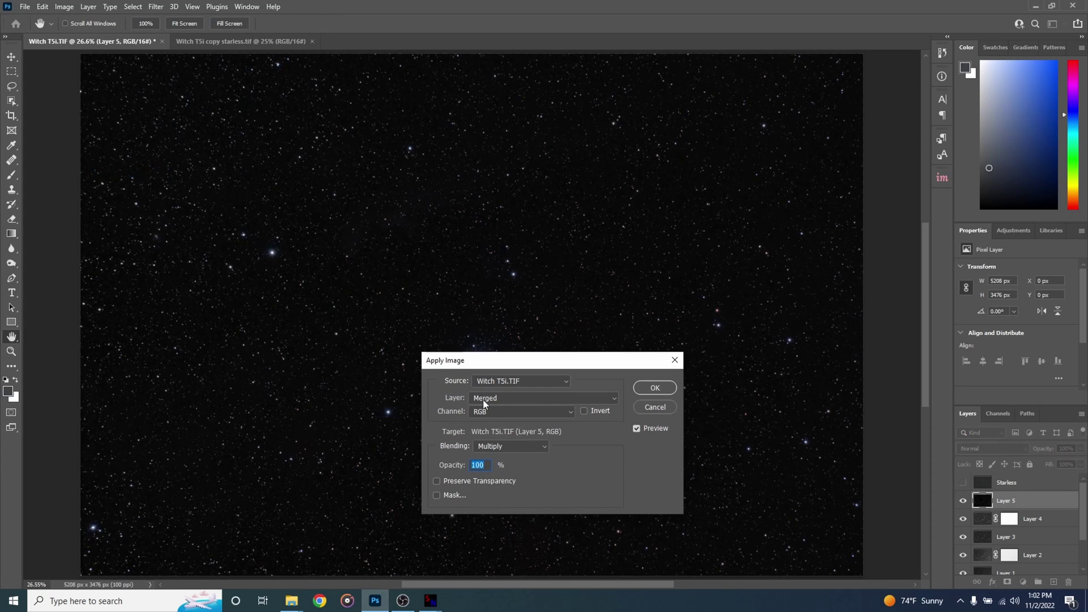
left_click(487, 400)
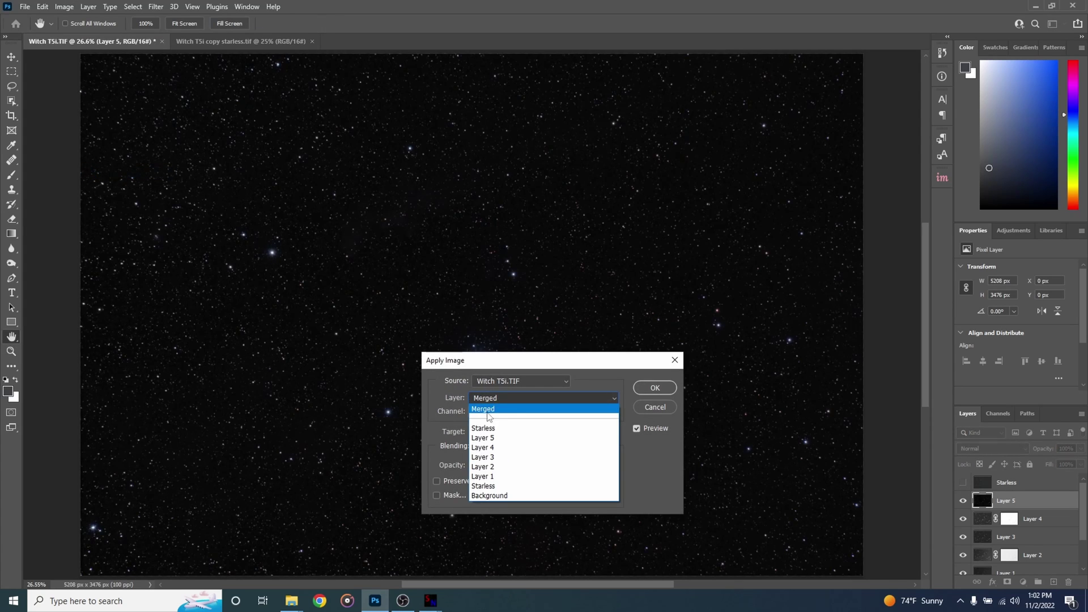
left_click(489, 429)
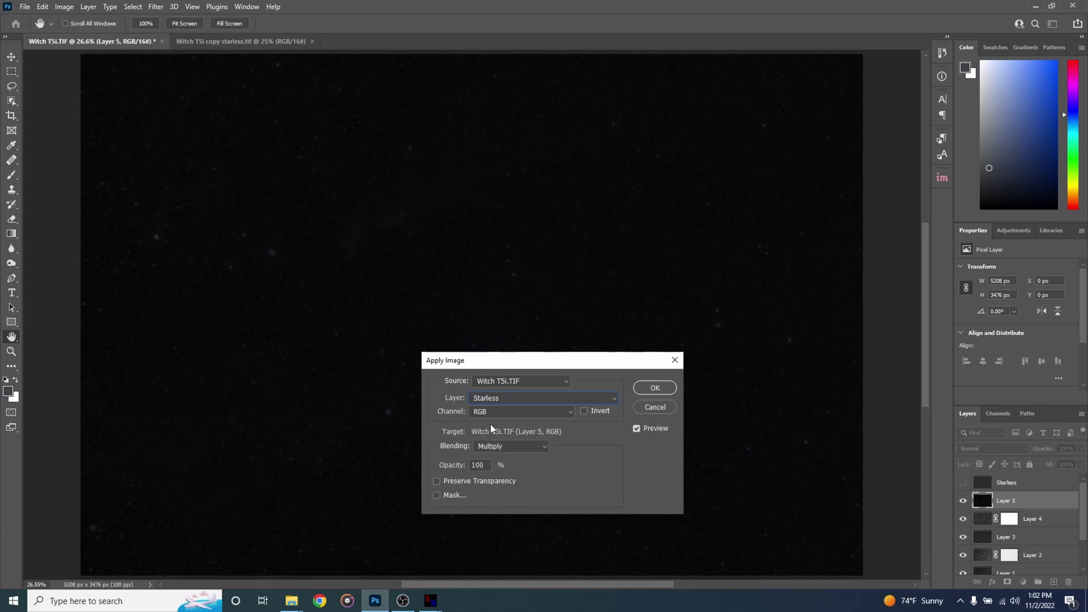
left_click(512, 448)
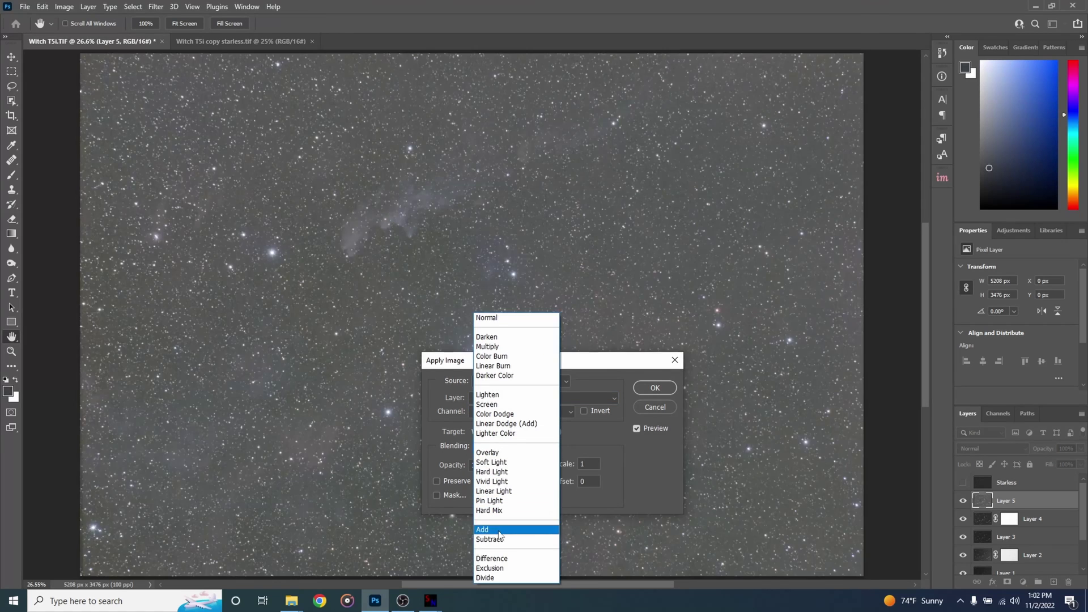
left_click(499, 538)
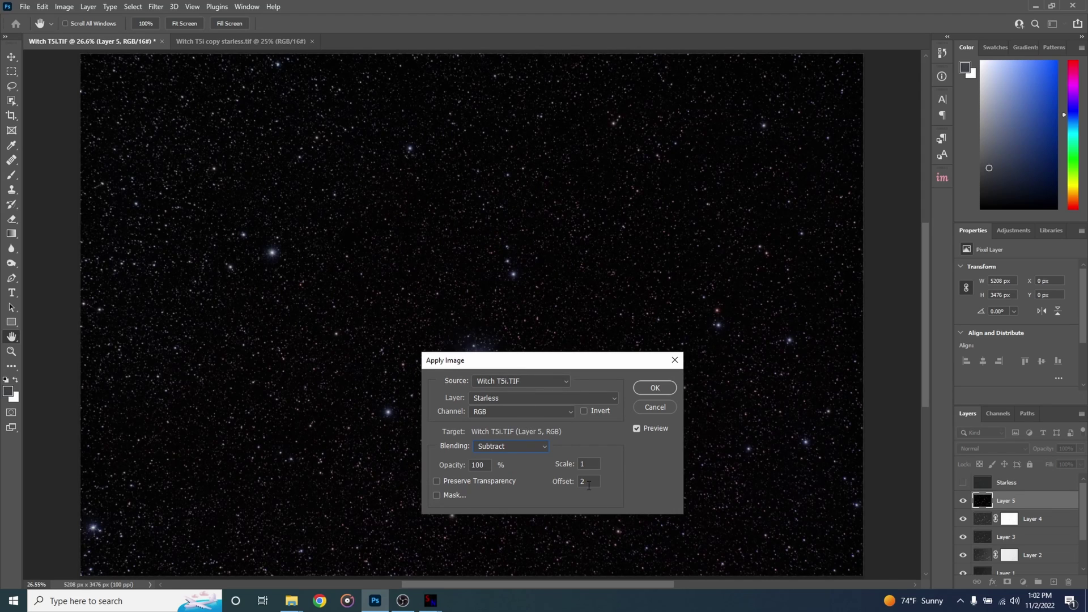
left_click(652, 390)
key("z")
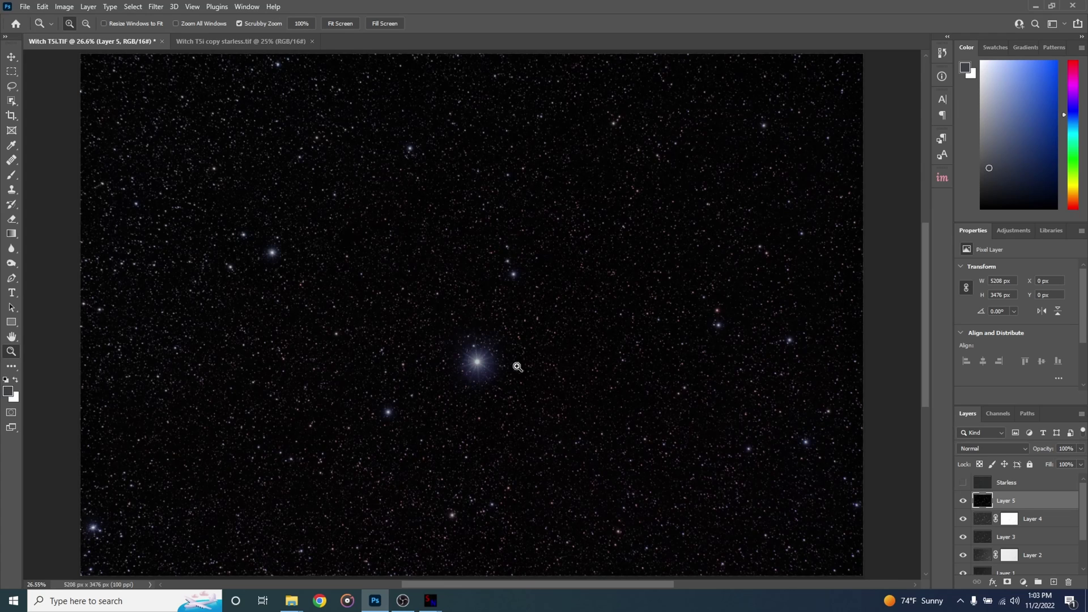
Select the stars on Layer 5 with Color Range set to Highlights, fuzziness 84% and range 44.
left_click(133, 8)
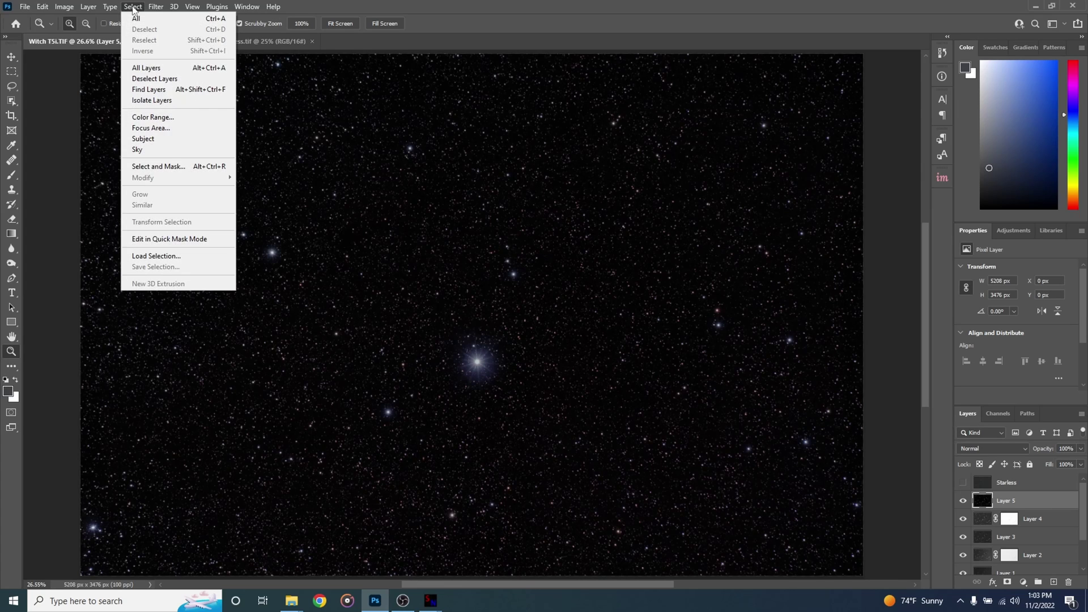
left_click(148, 118)
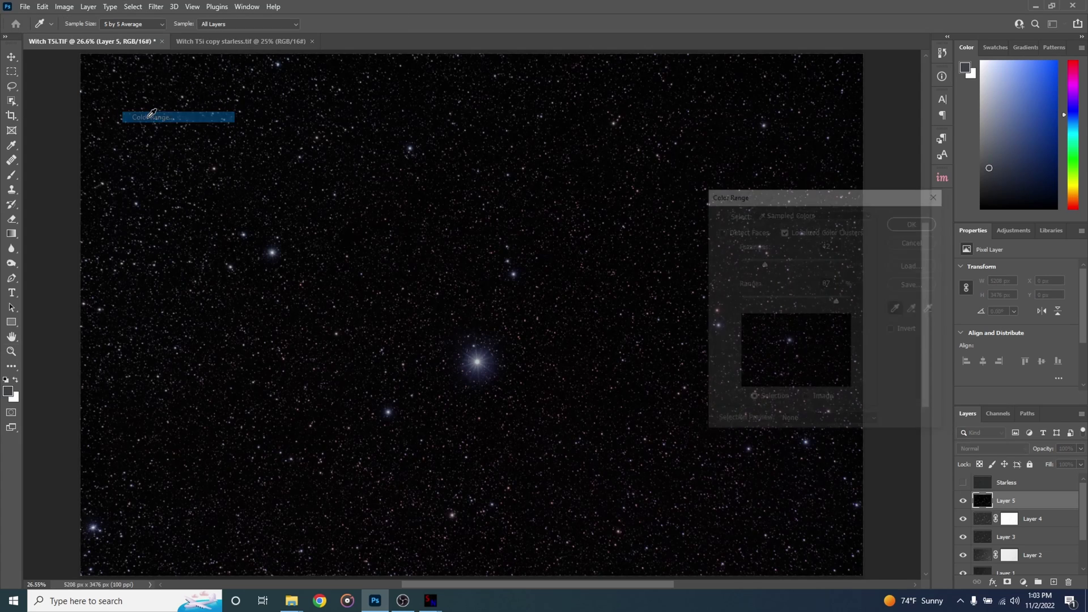
left_click(812, 213)
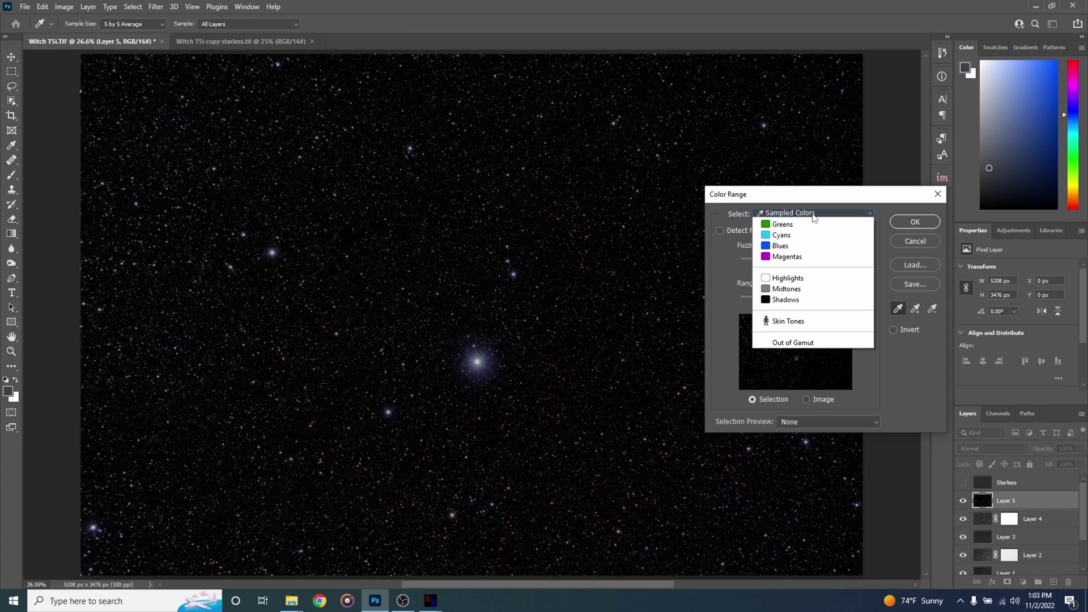
left_click(794, 321)
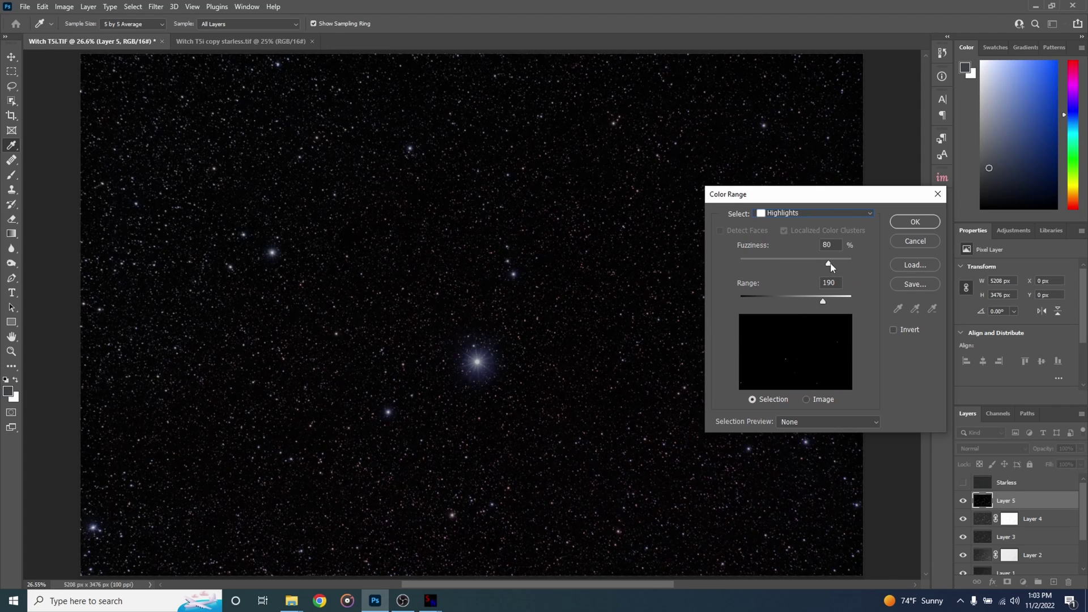
left_click_drag(822, 301, 768, 301)
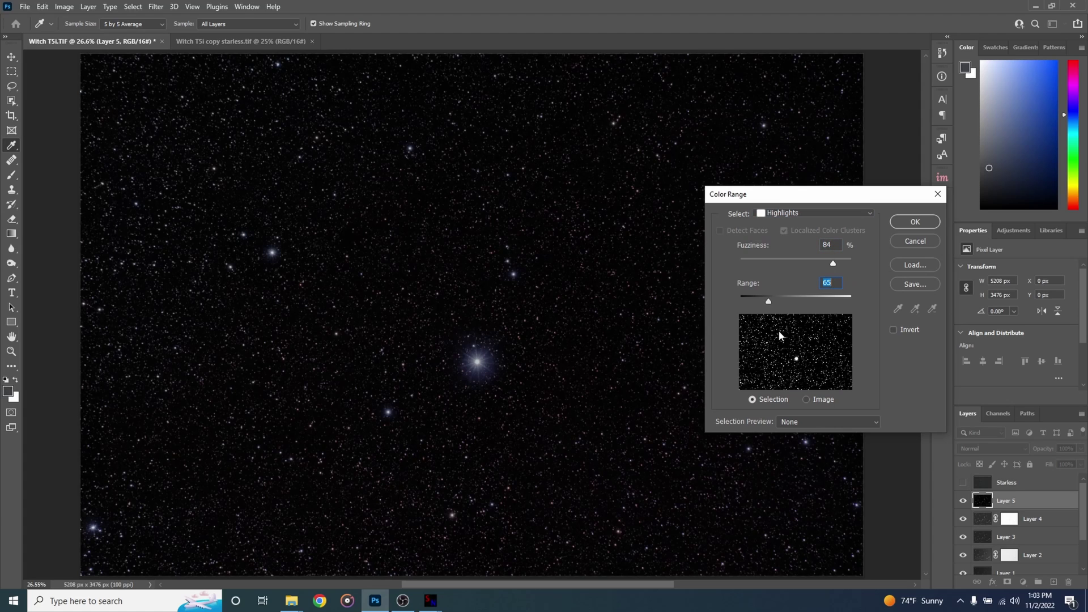
left_click_drag(760, 302, 760, 303)
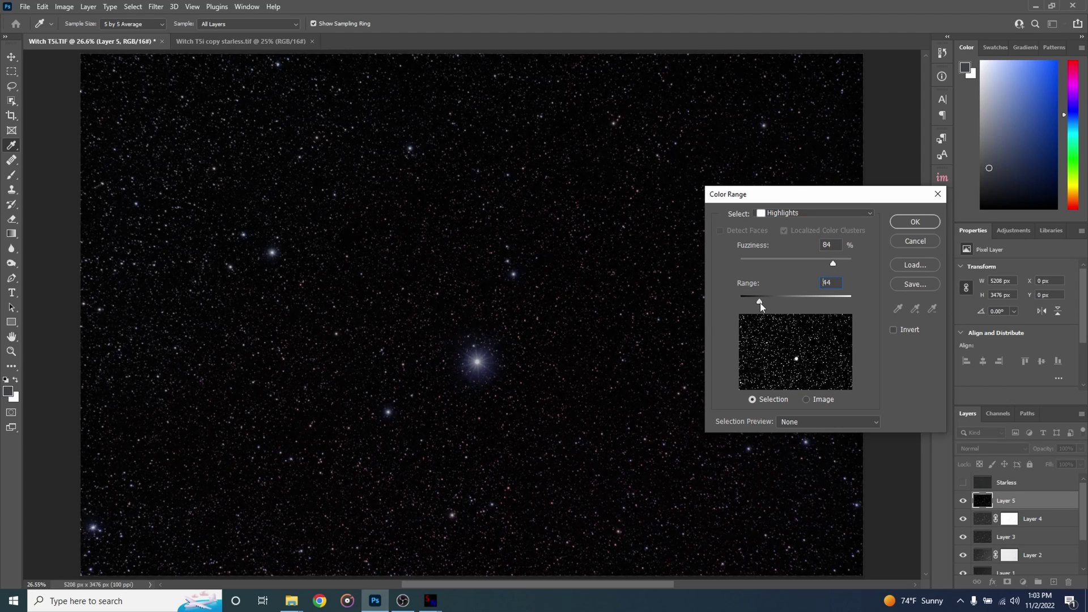
left_click(908, 222)
key("z")
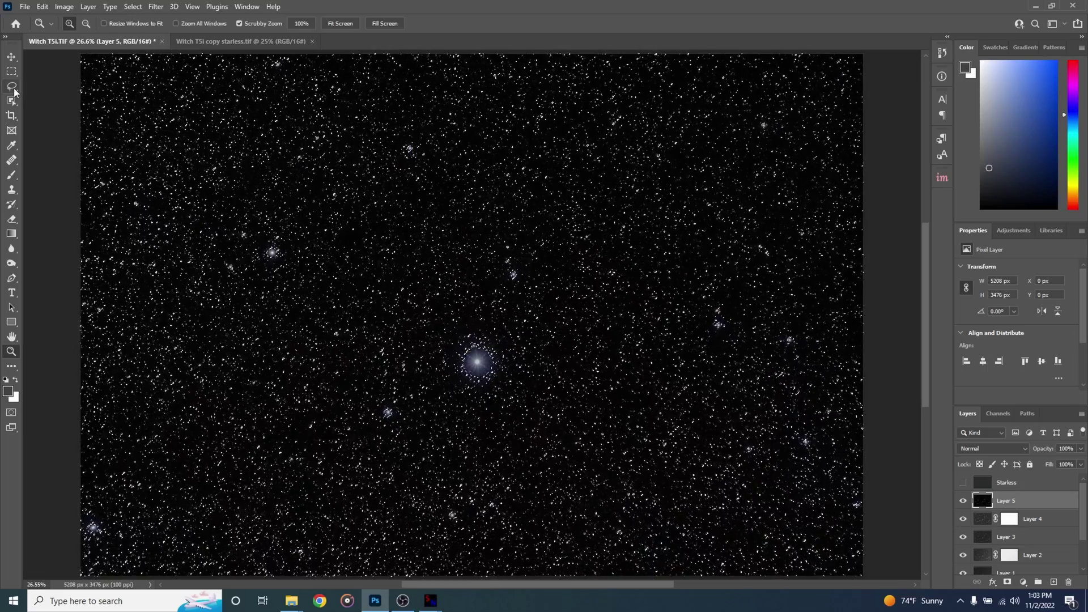
Subtract the larger bright stars from the highlights selection with the Lasso tool.
left_click(14, 91)
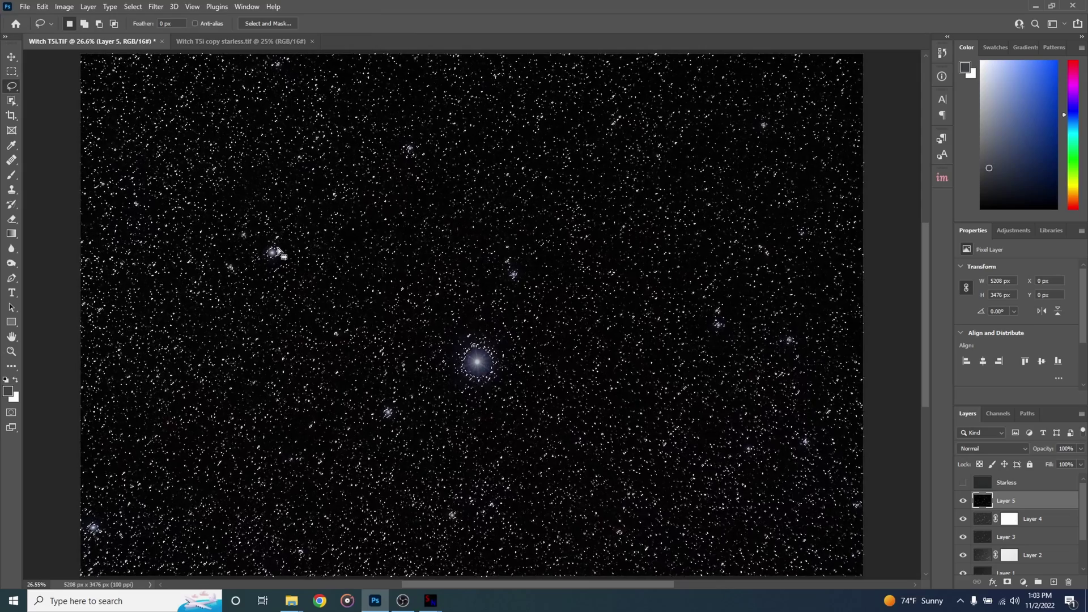
mouse_move(278, 250)
left_mouse_down()
mouse_move(268, 248)
mouse_move(286, 262)
mouse_move(283, 248)
mouse_move(273, 251)
left_mouse_up()
mouse_move(418, 160)
left_mouse_down()
mouse_move(410, 149)
mouse_move(418, 159)
left_mouse_up()
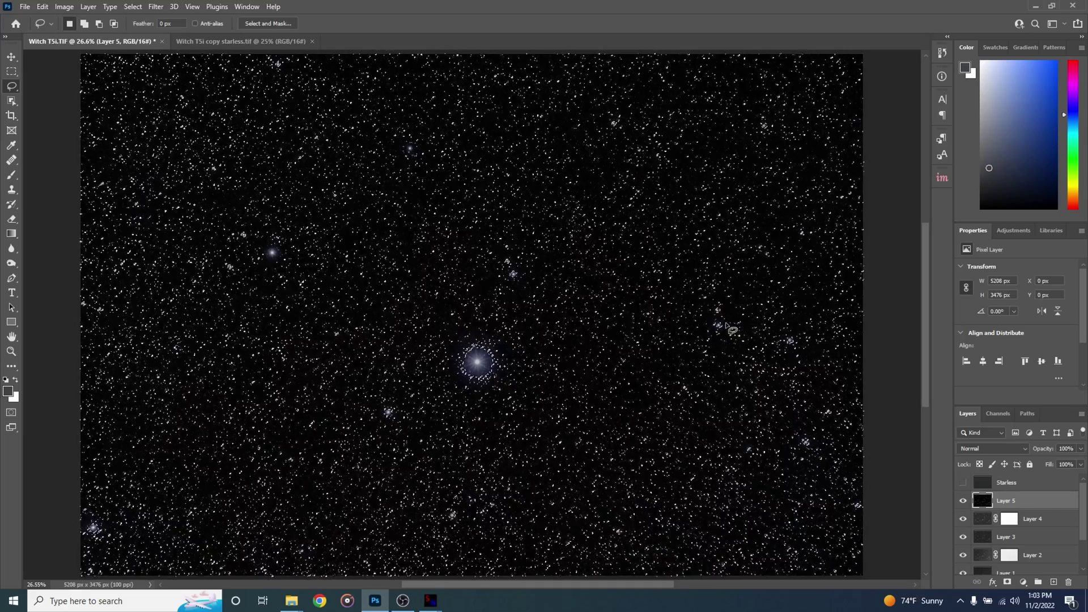
mouse_move(730, 329)
left_mouse_down()
mouse_move(715, 336)
mouse_move(728, 328)
left_mouse_up()
mouse_move(463, 363)
left_mouse_down()
mouse_move(471, 384)
mouse_move(500, 381)
mouse_move(501, 346)
mouse_move(477, 339)
left_mouse_up()
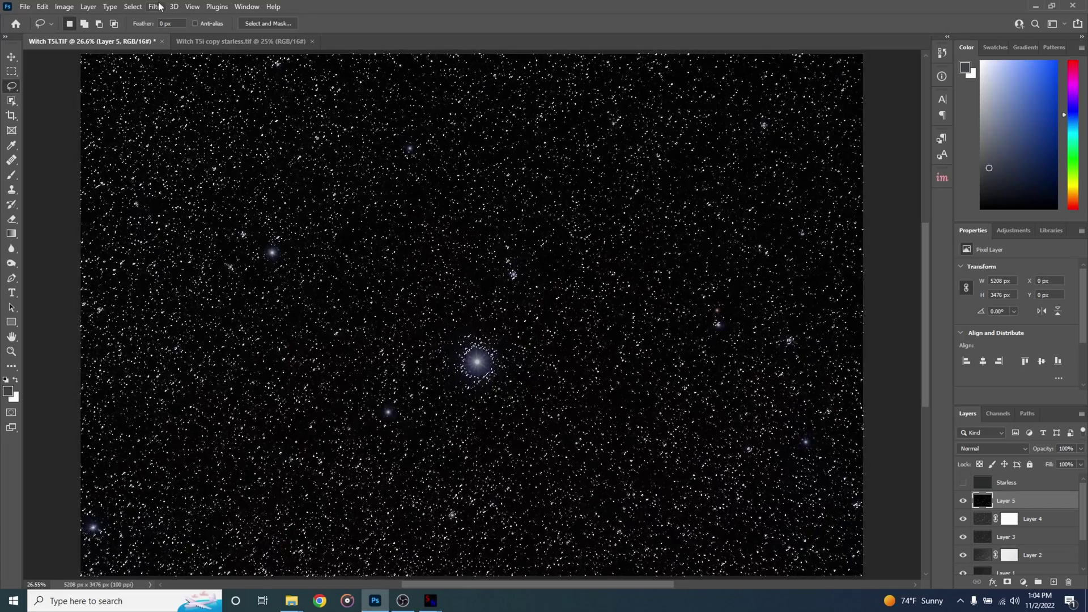
Expand the star selection by 2 pixels and feather it by 1 pixel.
left_click(131, 7)
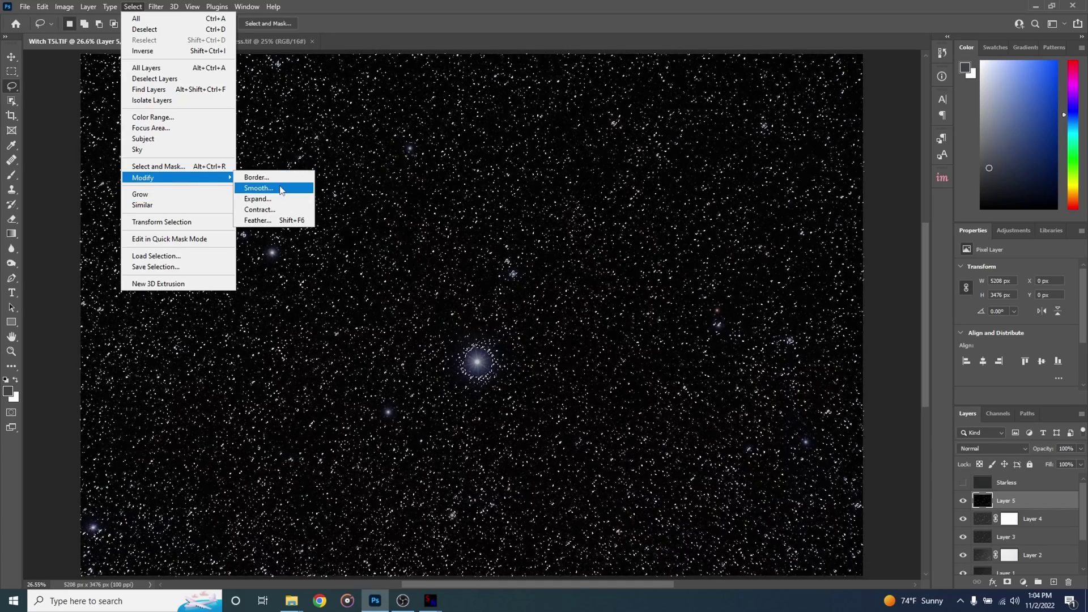
left_click(282, 199)
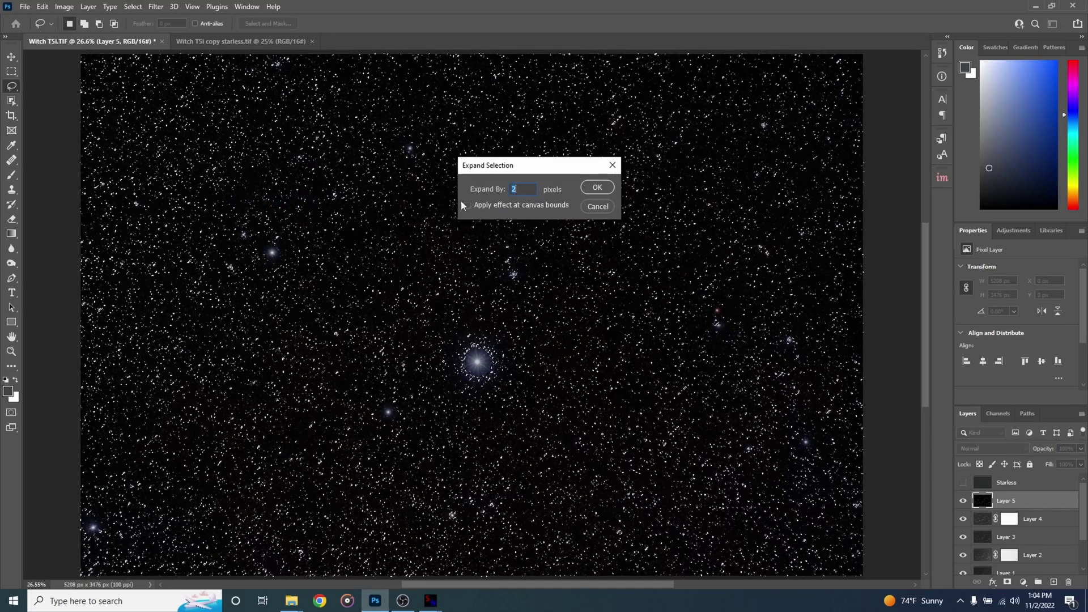
left_click(598, 188)
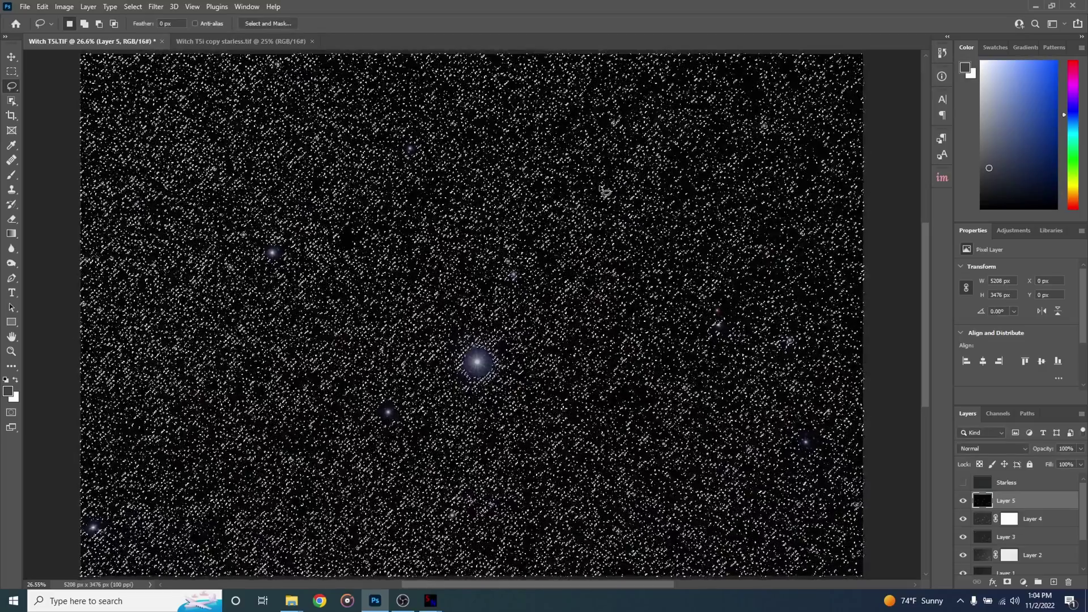
left_click(132, 7)
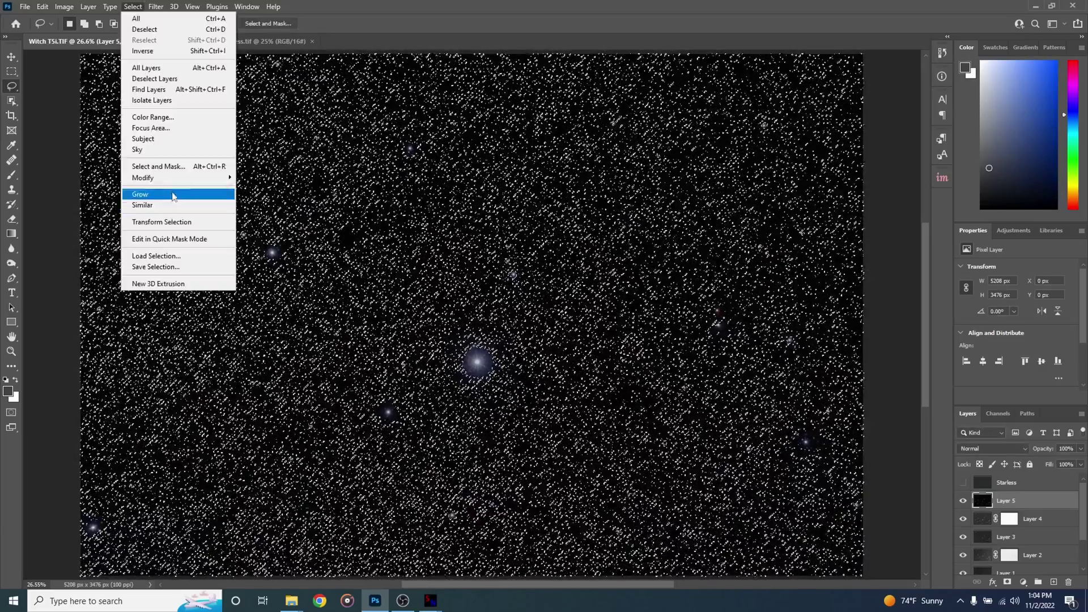
left_click(286, 226)
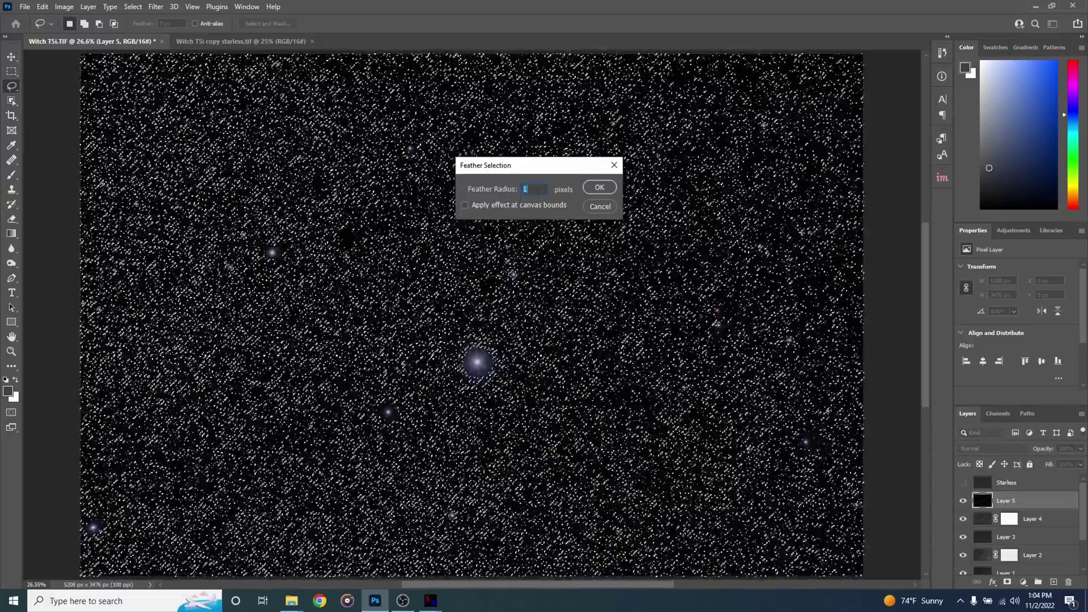
left_click(602, 187)
Shrink the selected stars with the Minimum filter at a radius of 1.4 pixels, preserving roundness.
left_click(153, 7)
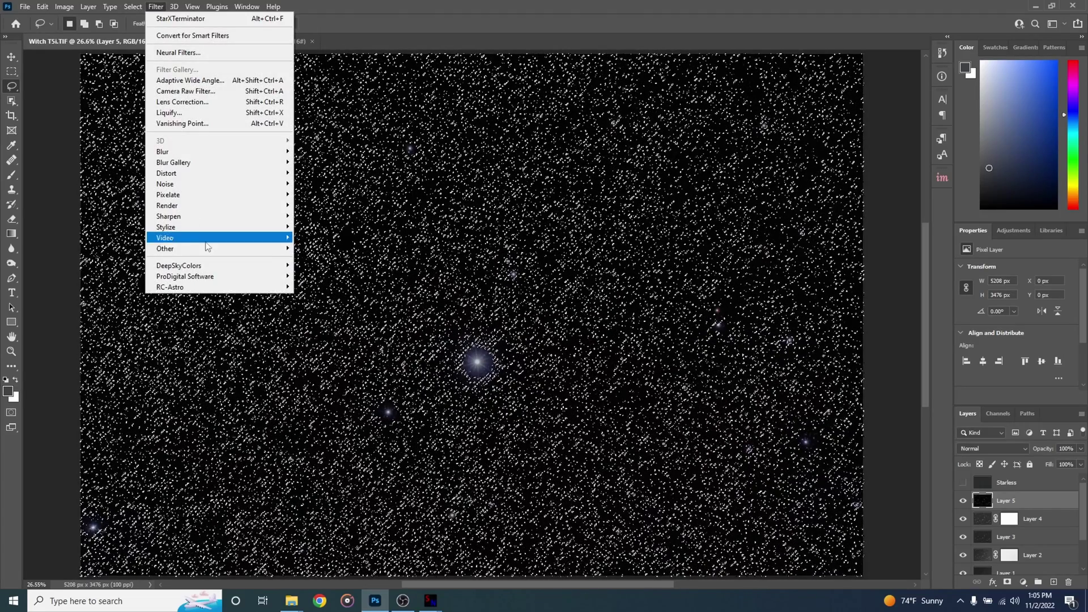
mouse_move(226, 248)
left_click(331, 291)
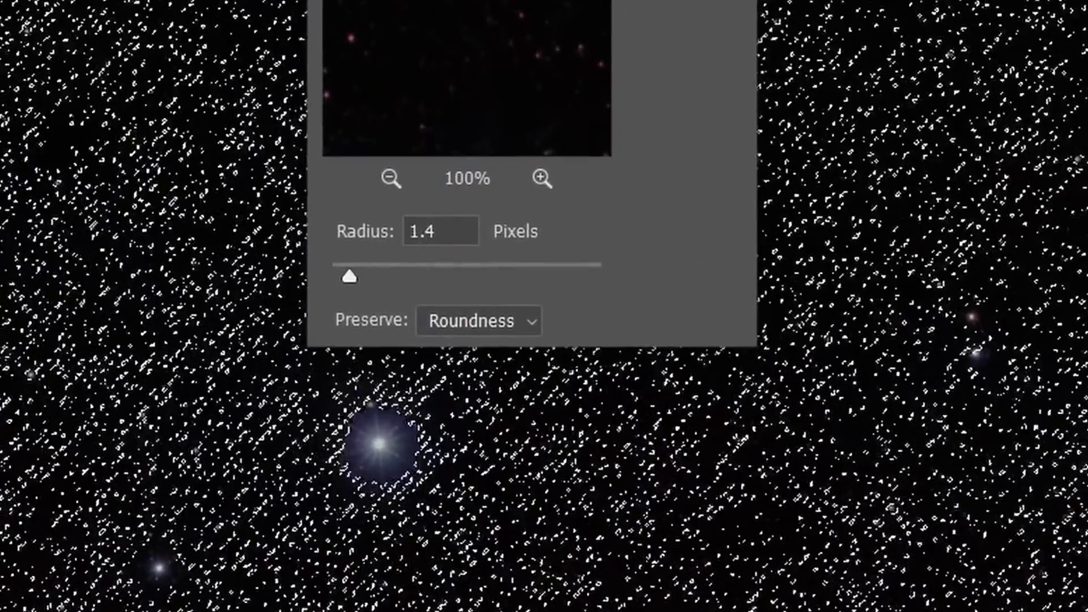
key("Return")
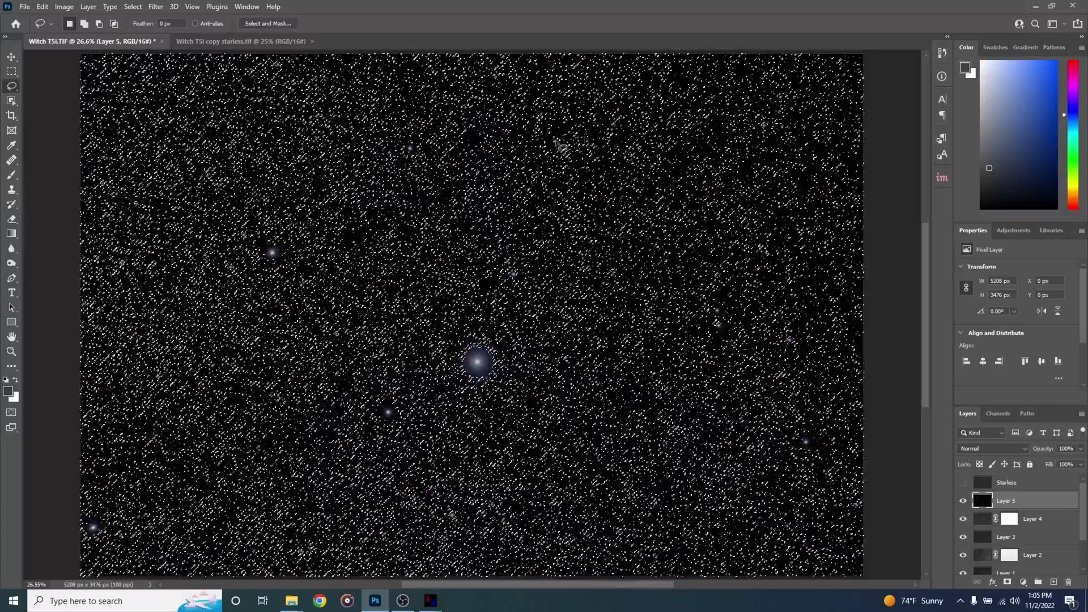
Deselect the stars and rename Layer 5 as Stars Only.
left_click(133, 6)
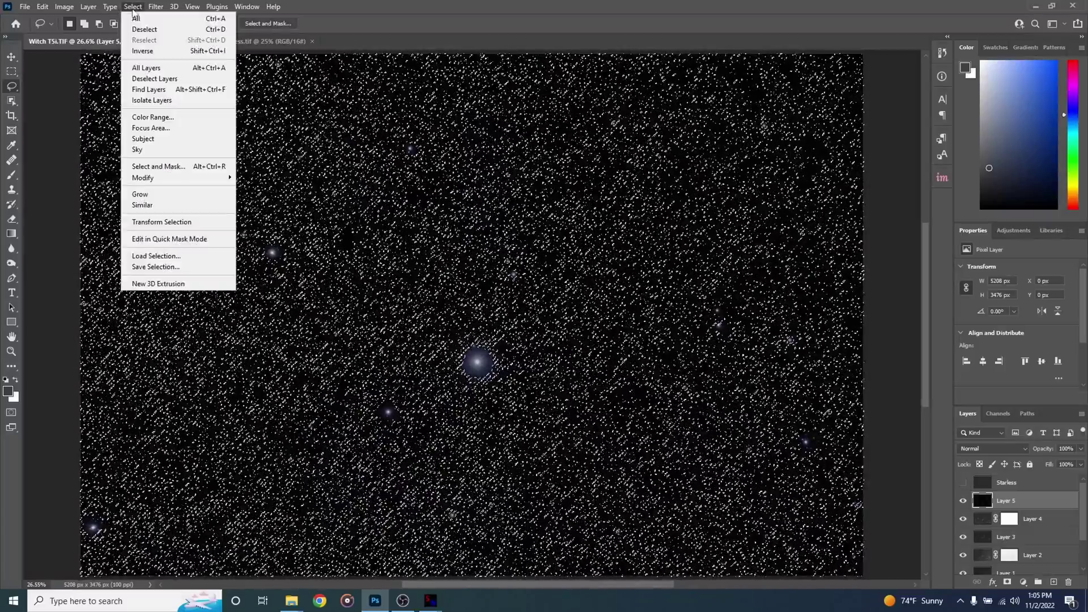
left_click(141, 29)
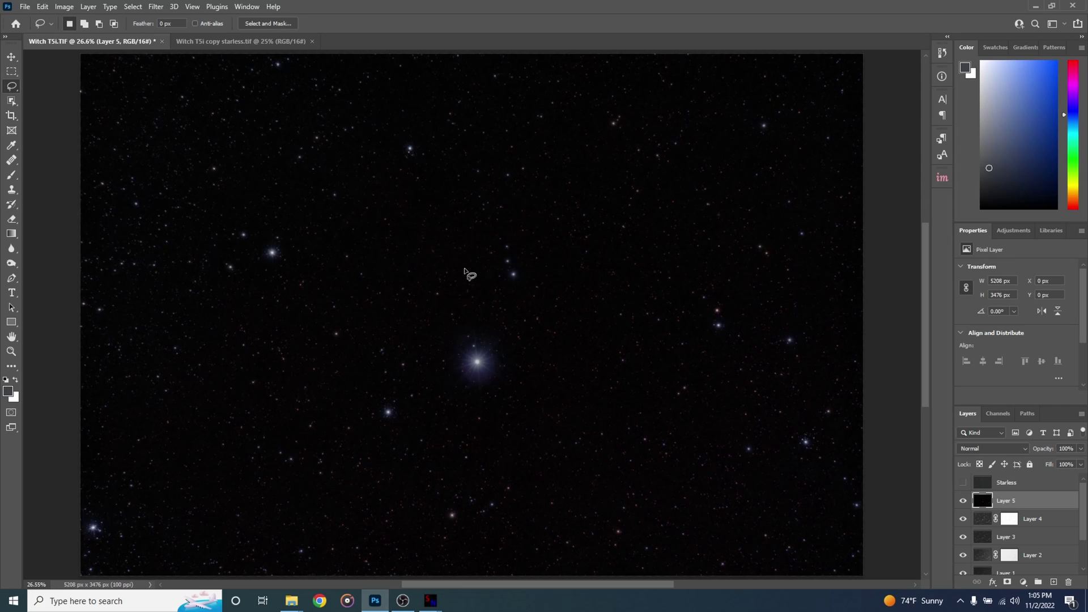
double_click(1006, 500)
type("Stars Only")
key("Return")
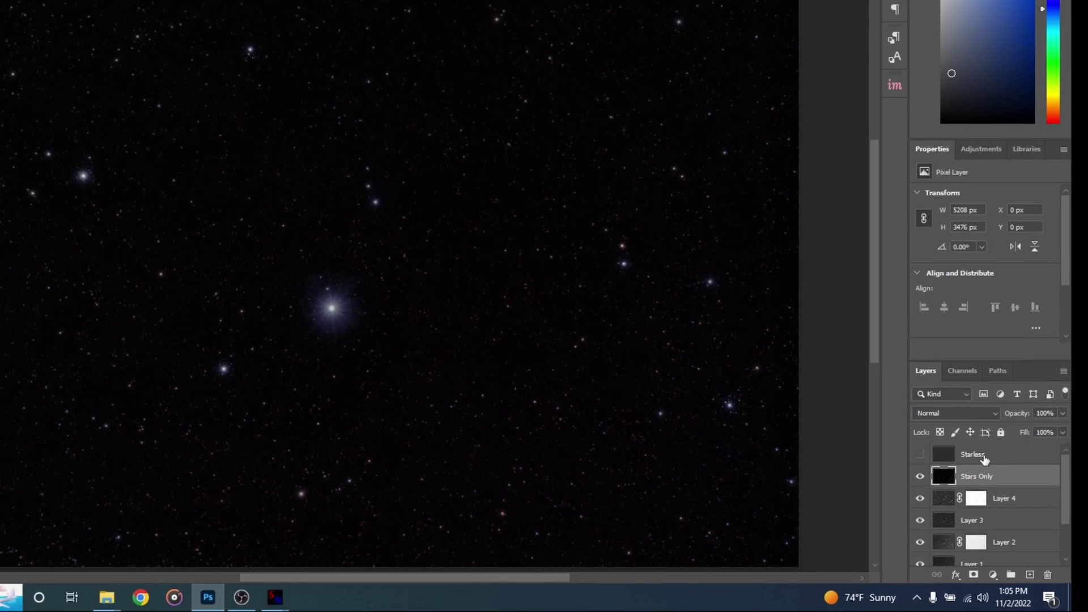
Make the top Starless layer visible and stamp all visible layers into a new layer above it.
left_click(962, 441)
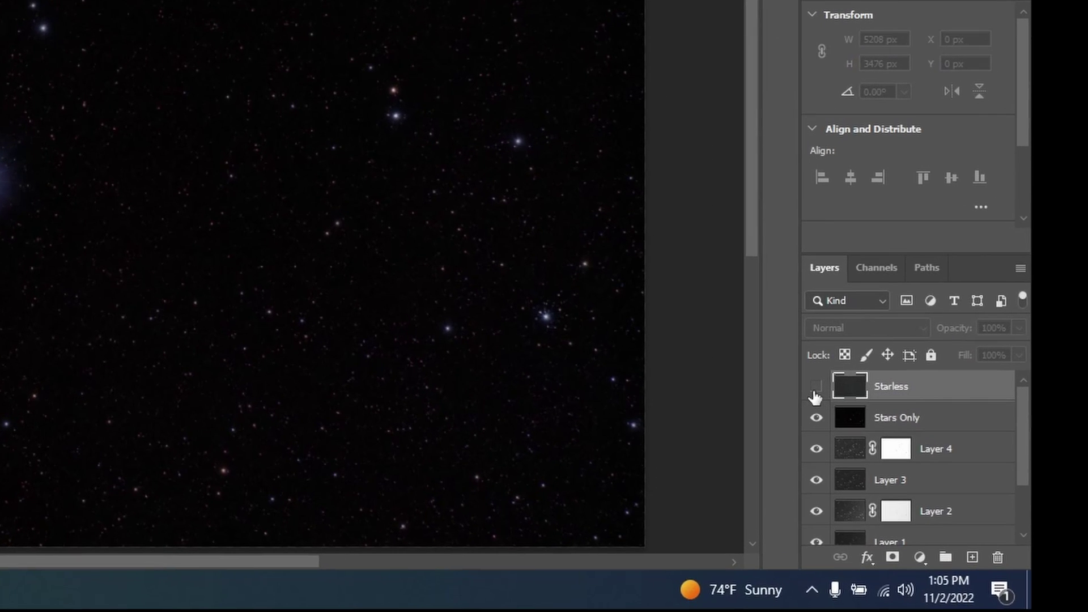
left_click(815, 391)
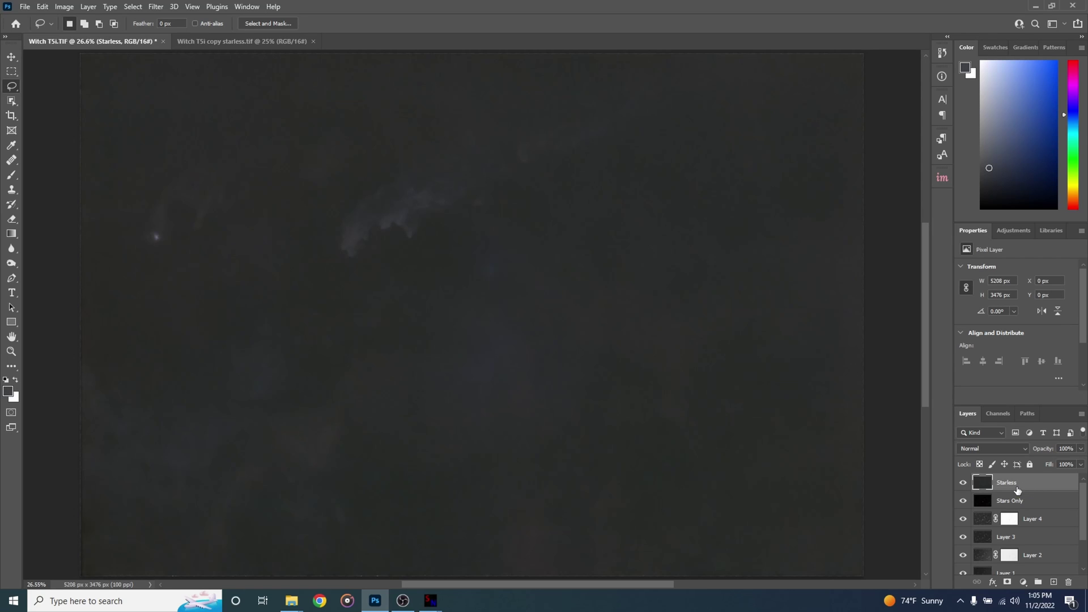
key("ctrl+shift+alt+e")
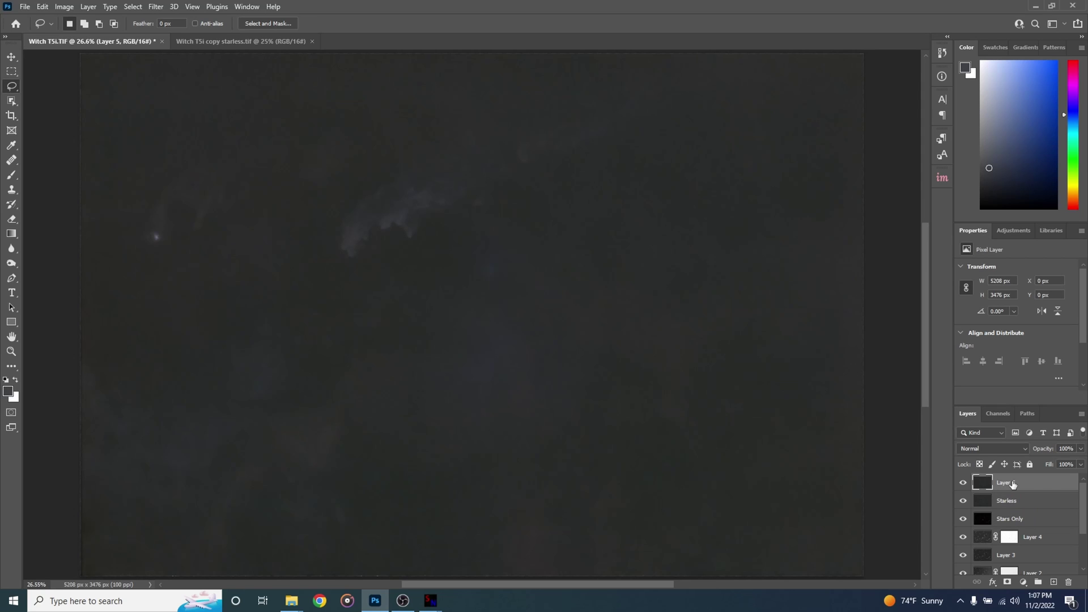
Merge Layer 4 and every layer beneath it, down to the Background, into one layer.
scroll(1002, 528, "down", 3)
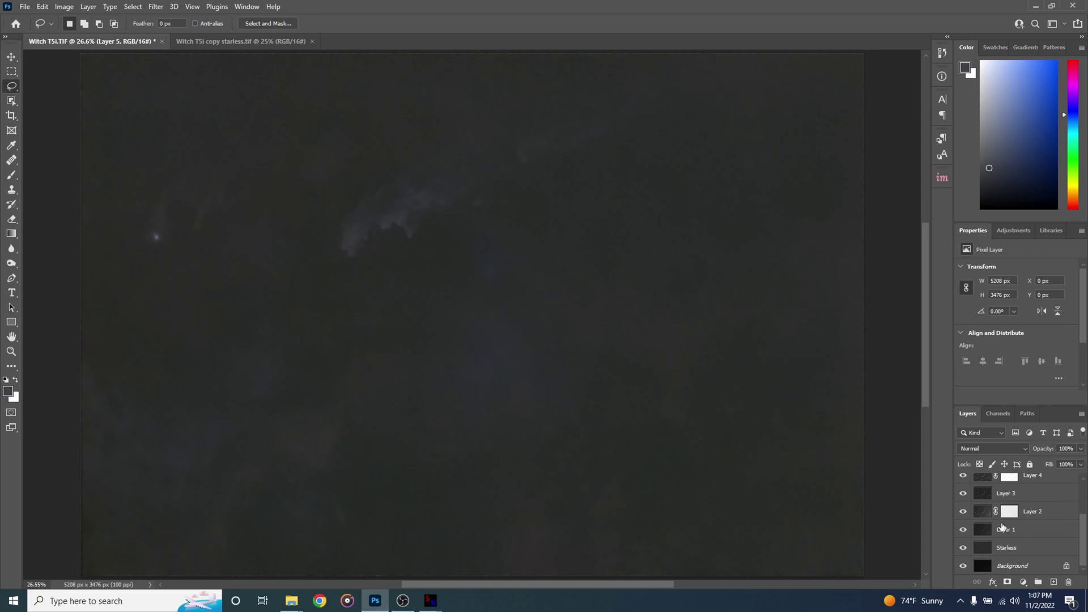
scroll(1008, 528, "up", 3)
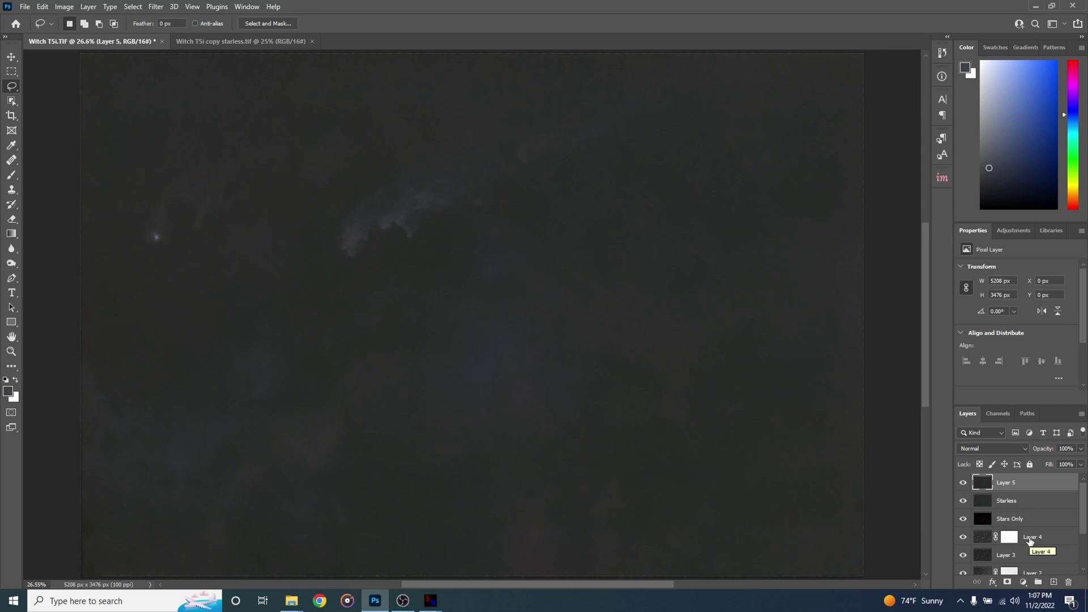
left_click(1031, 539)
left_click_drag(1085, 512, 1084, 581)
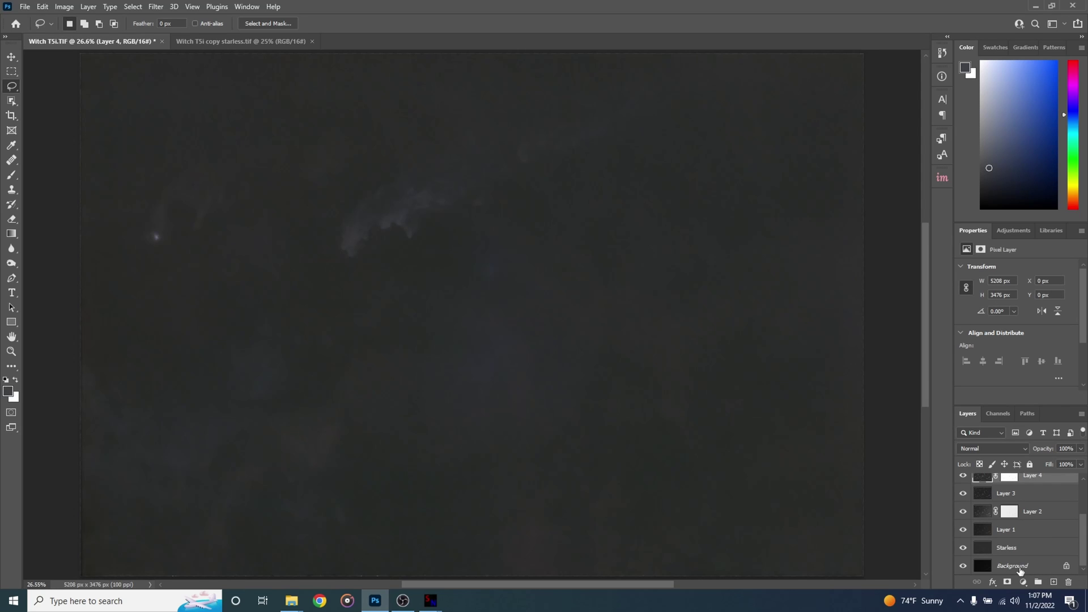
left_click(1018, 570, "shift")
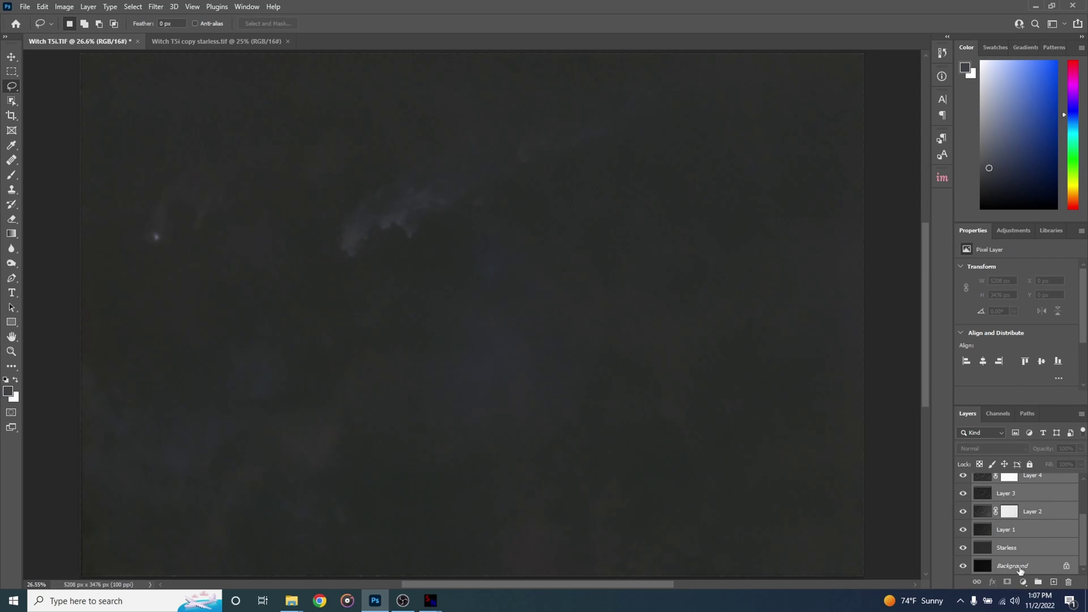
right_click(1019, 569)
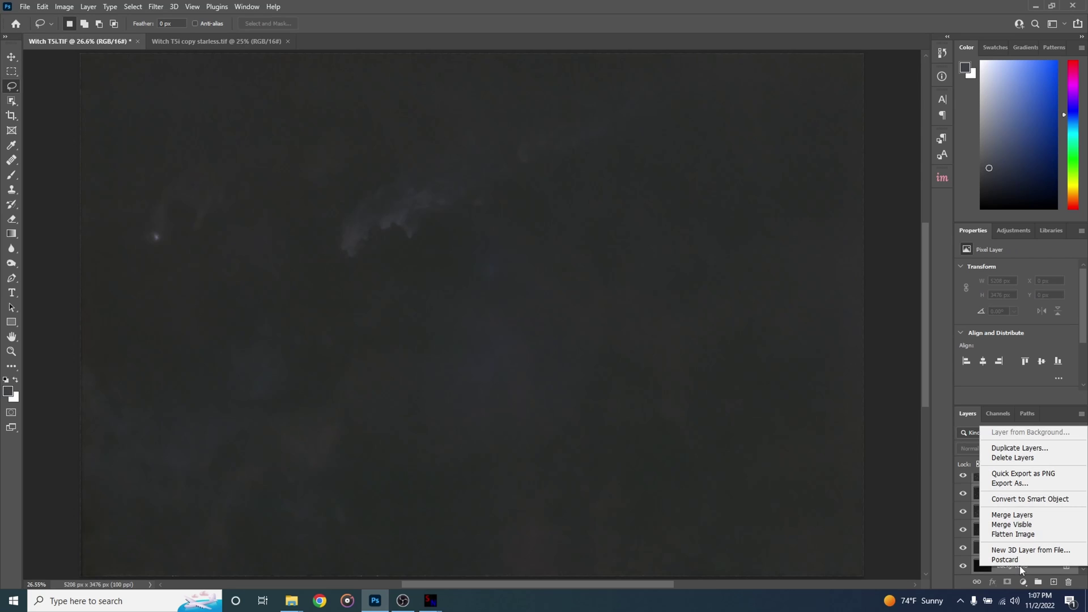
left_click(1017, 516)
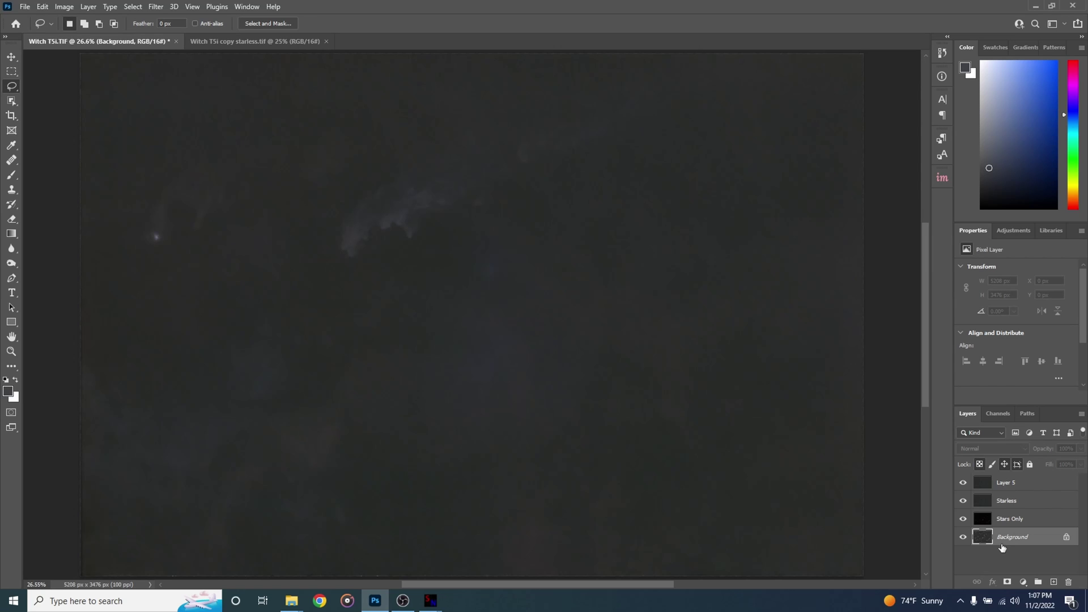
Show the document history and delete the layer merge from it.
left_click(240, 8)
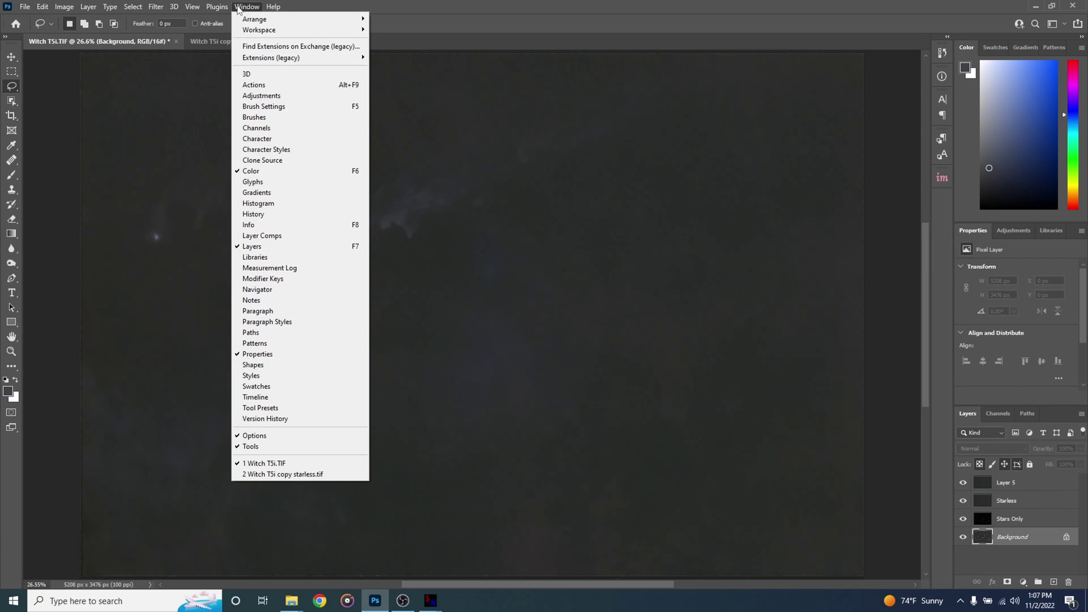
left_click(269, 216)
left_click(912, 114)
key("Return")
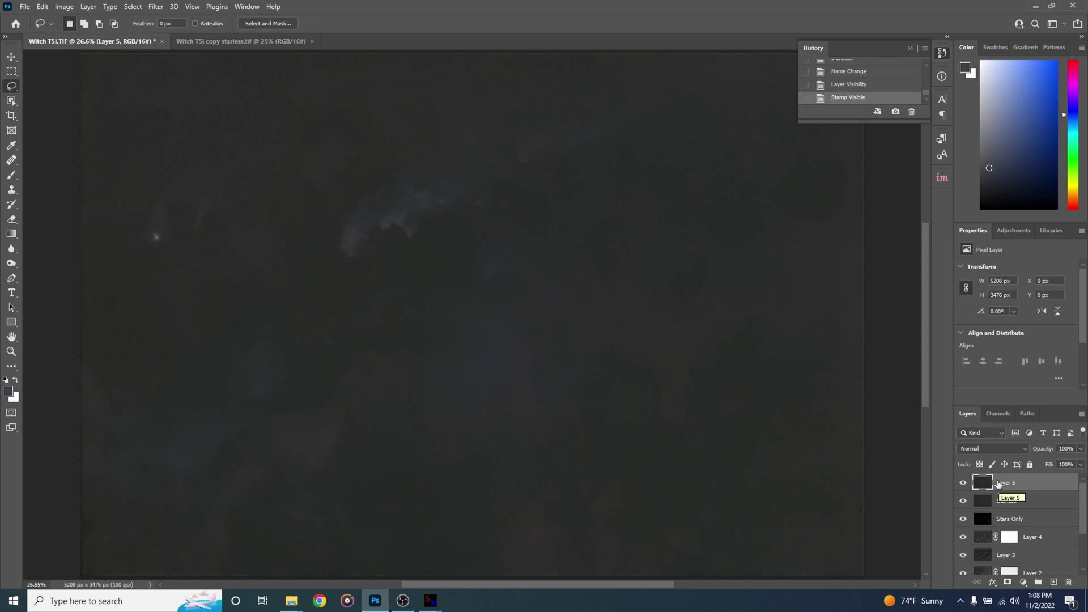
Brighten the stamped starless Layer 5 with Curves by raising the tone sampled on-image from the nebula.
left_click(67, 8)
mouse_move(104, 37)
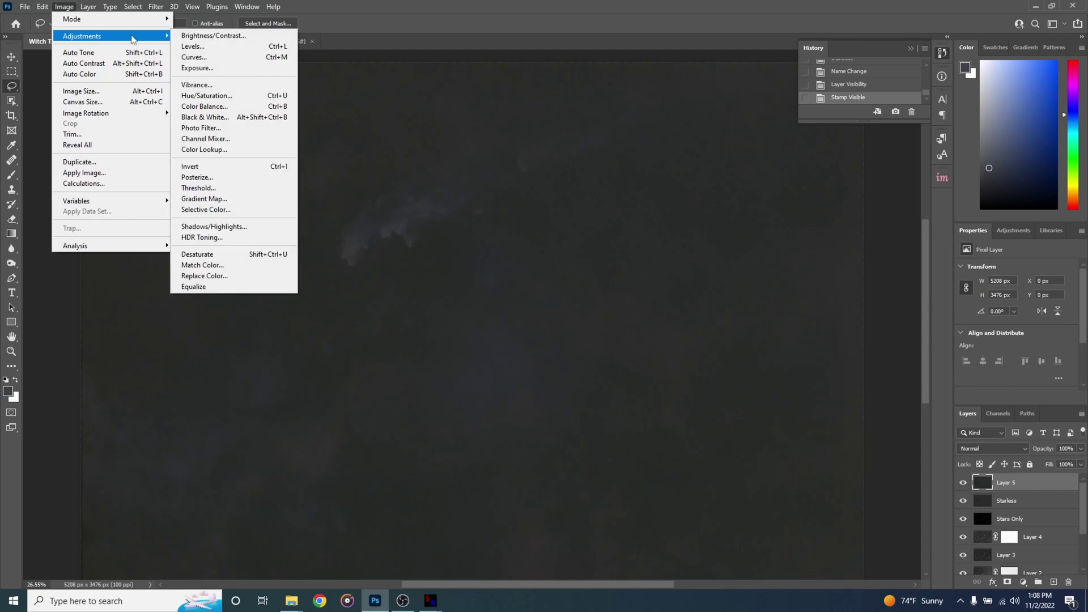
left_click(215, 57)
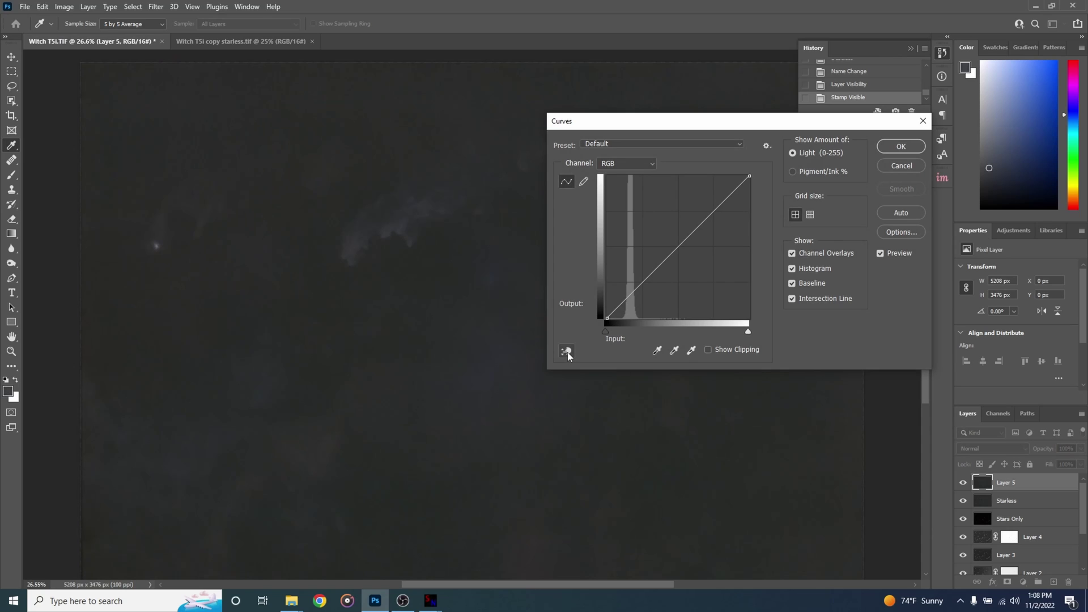
left_click(567, 352)
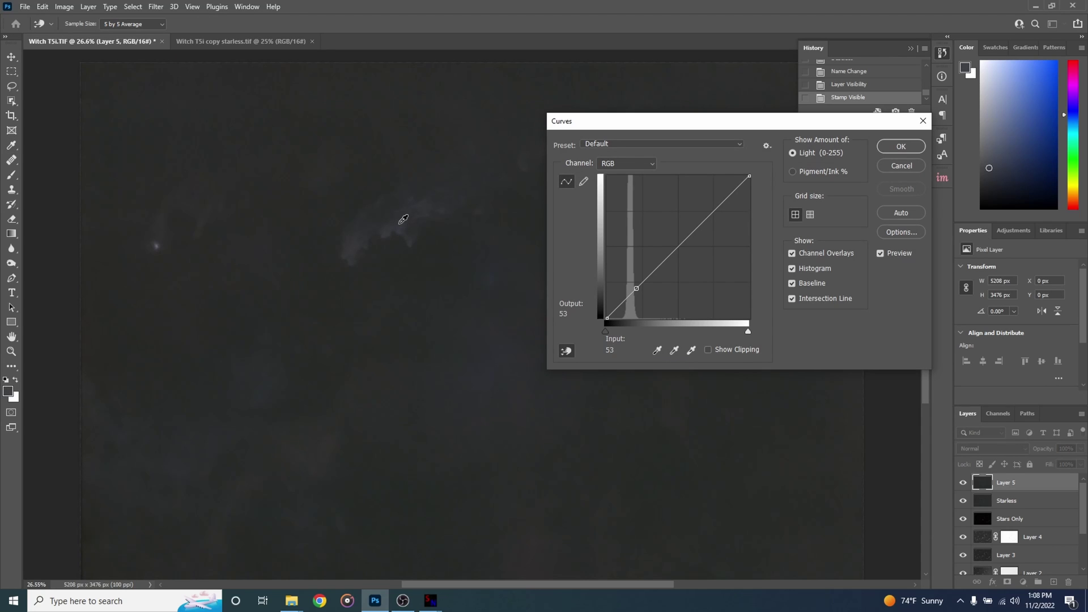
left_click_drag(403, 220, 405, 205)
key("Return")
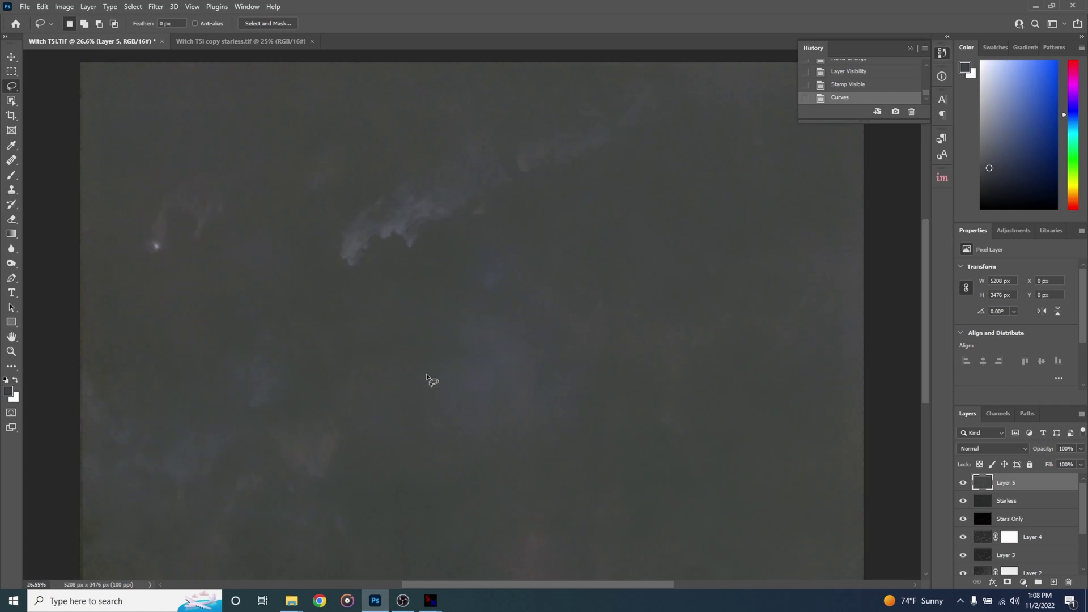
Darken the background of Layer 5 with Levels by setting the black input level to 19.
left_click(64, 6)
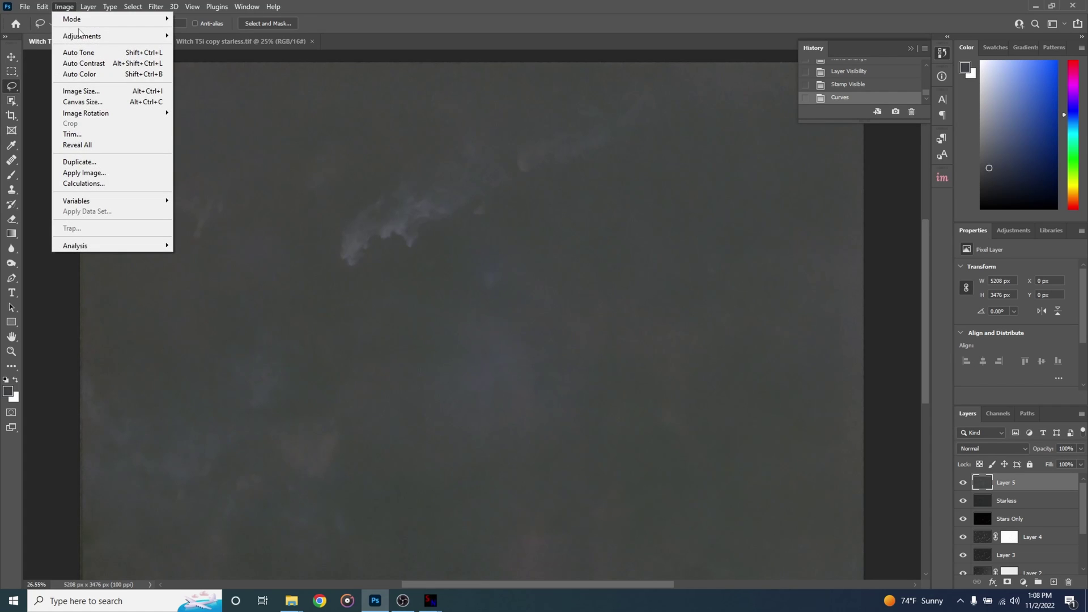
mouse_move(109, 39)
left_click(198, 47)
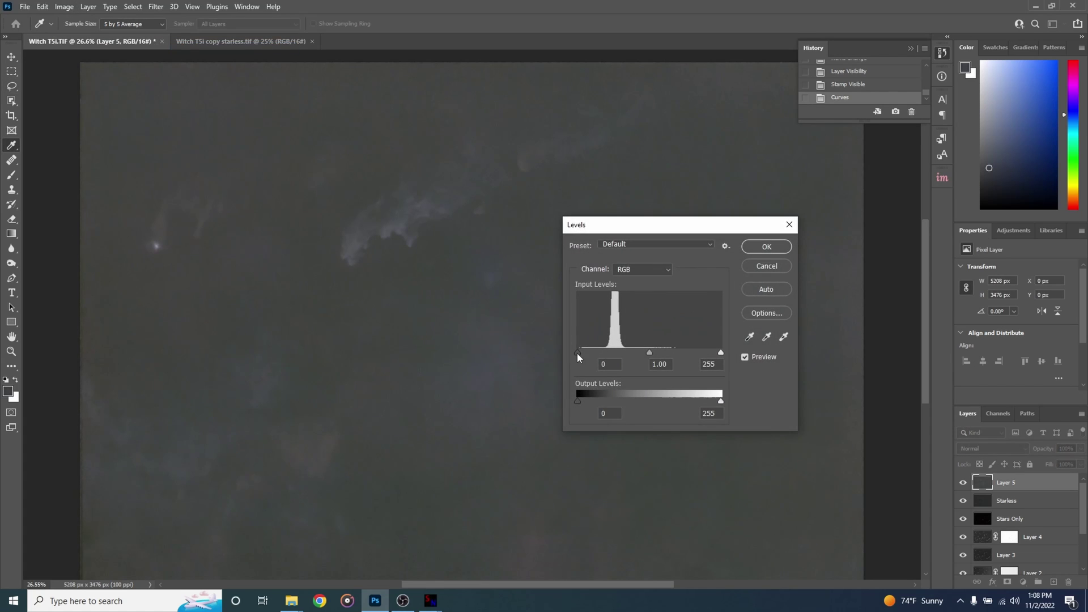
mouse_move(577, 353)
left_mouse_down()
mouse_move(594, 352)
mouse_move(579, 353)
left_mouse_up()
left_click_drag(580, 350, 593, 348)
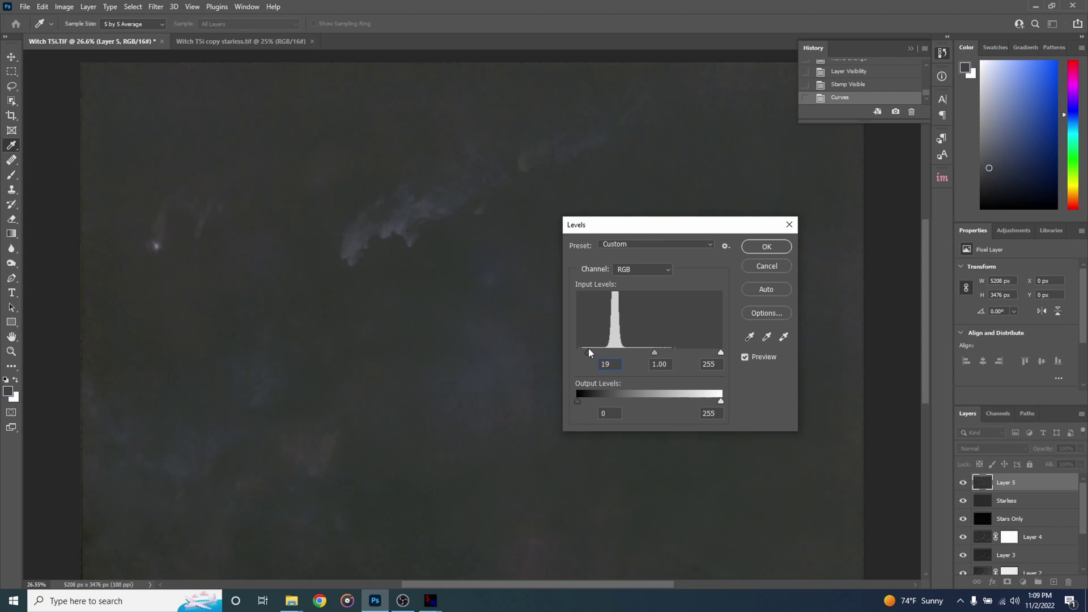
left_click(768, 247)
key("l")
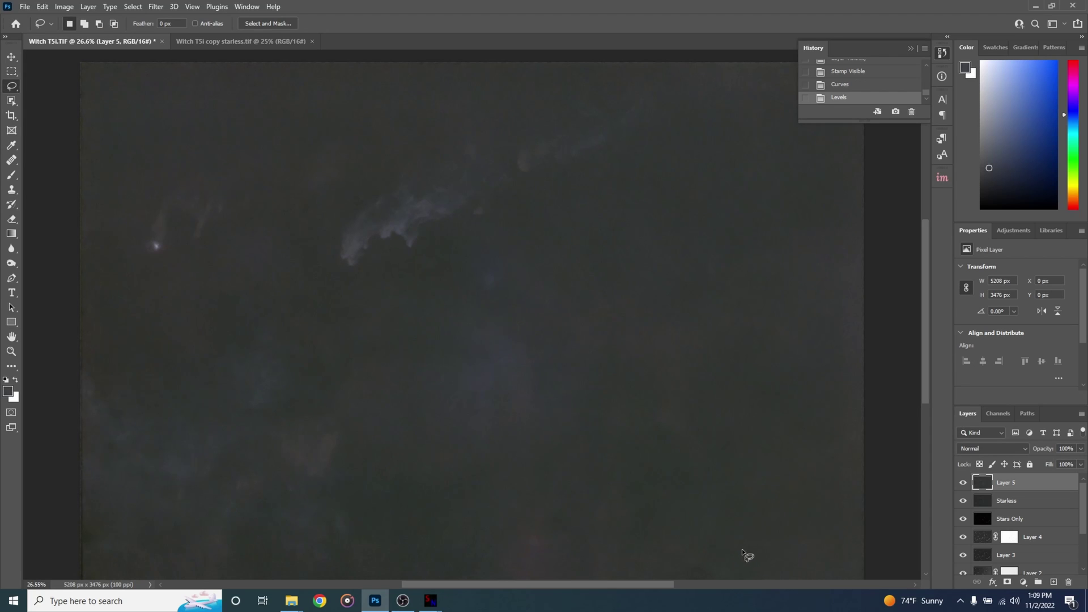
Stamp the visible layers into a new layer and select the nebula with Color Range, using Sampled Colors at fuzziness 27 and range 87%.
key("ctrl+shift+alt+e")
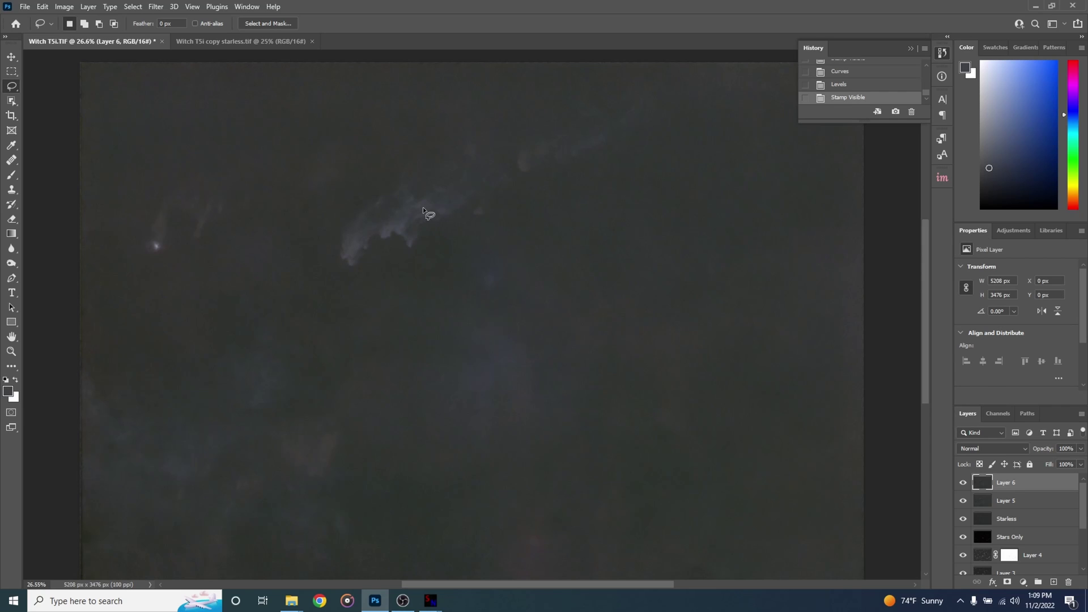
left_click(133, 7)
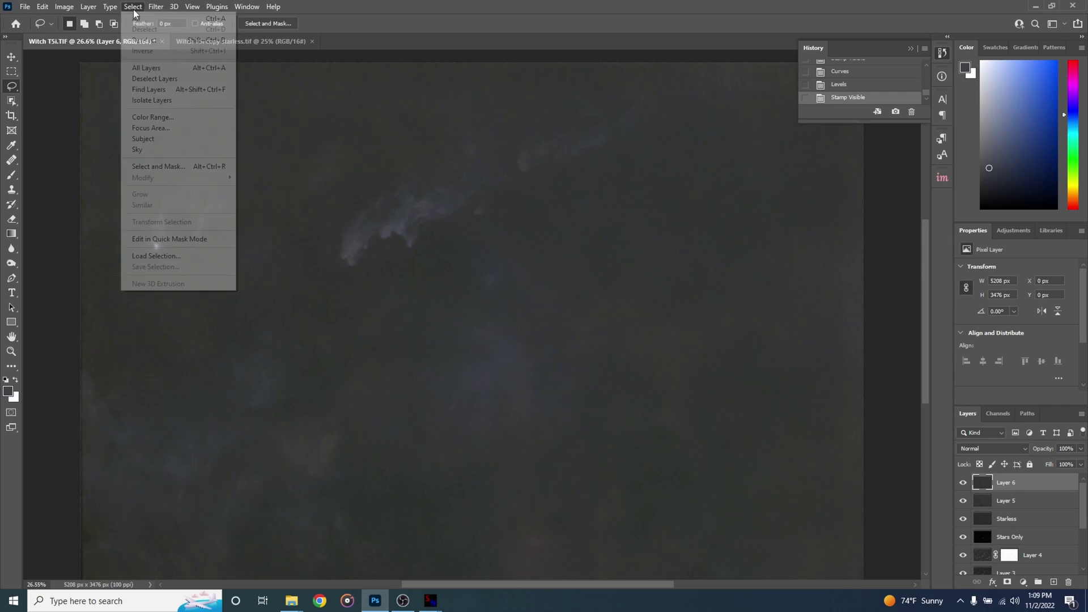
left_click(153, 116)
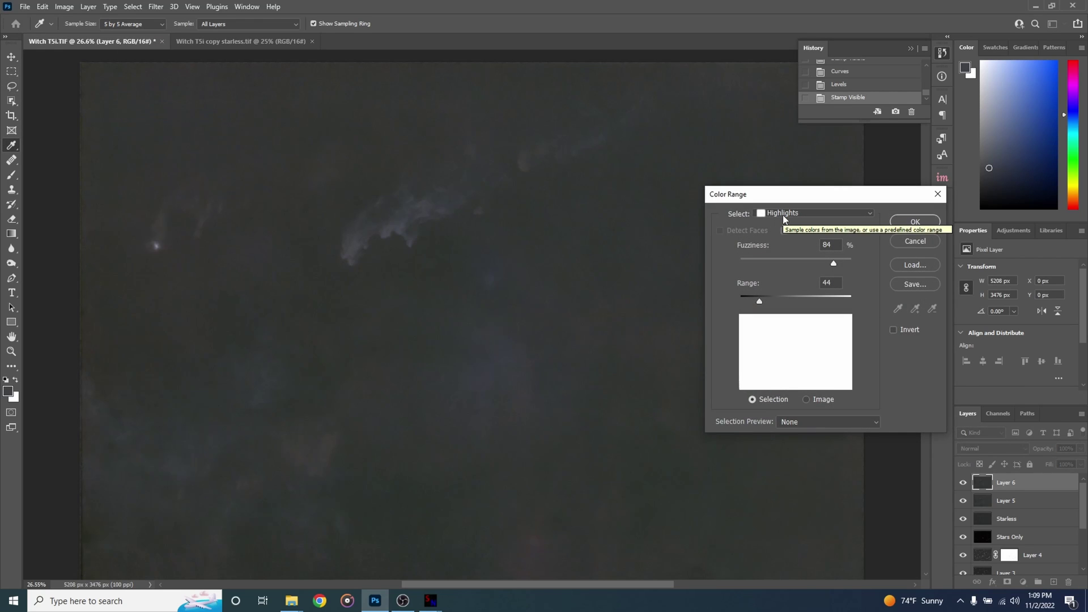
left_click(783, 215)
left_click(786, 223)
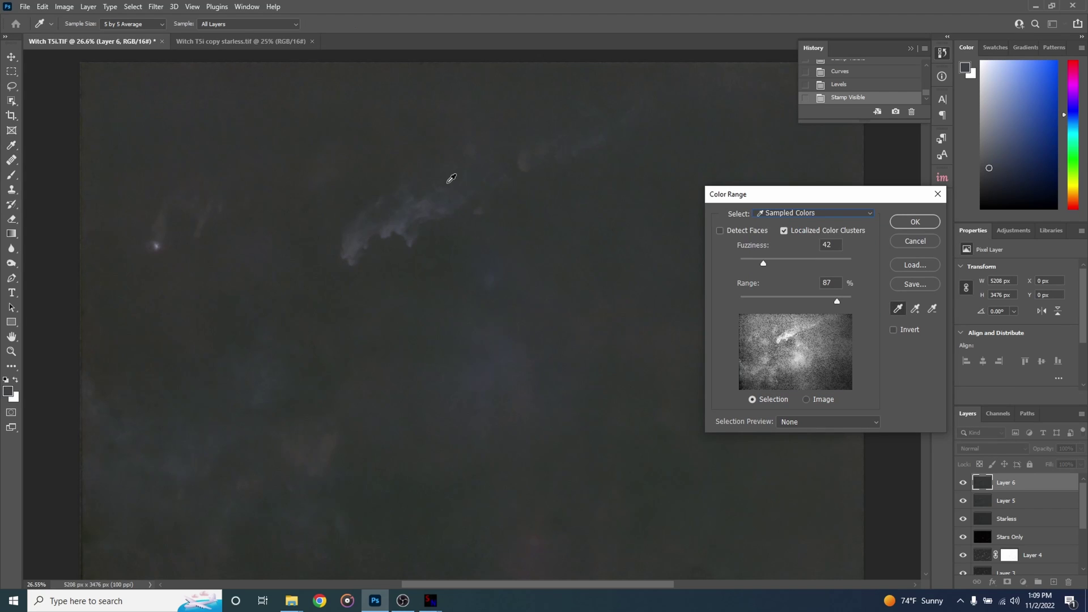
left_click(407, 214)
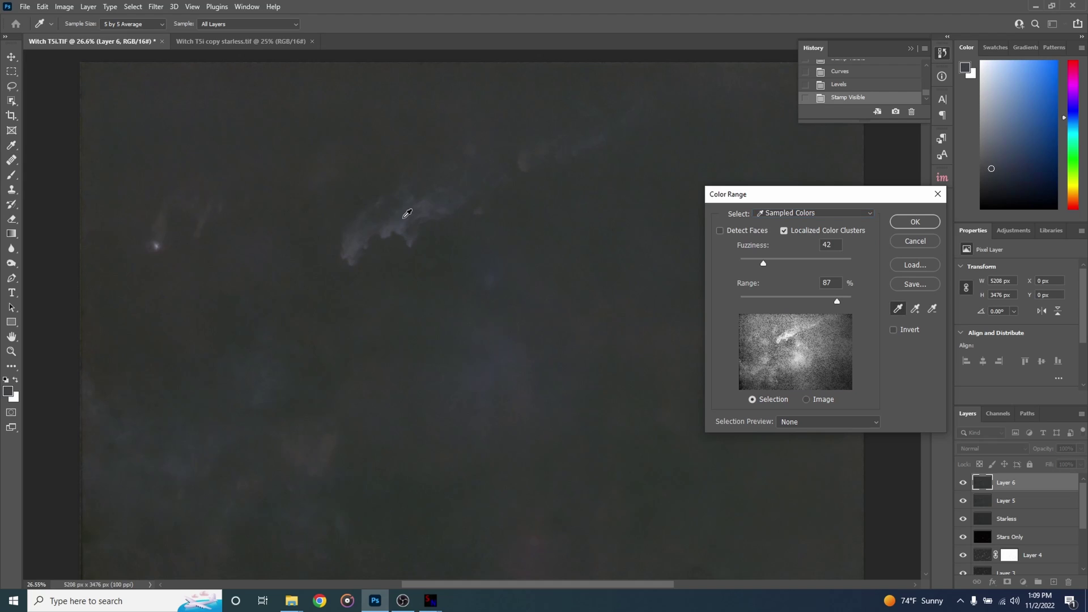
left_click_drag(763, 265, 756, 264)
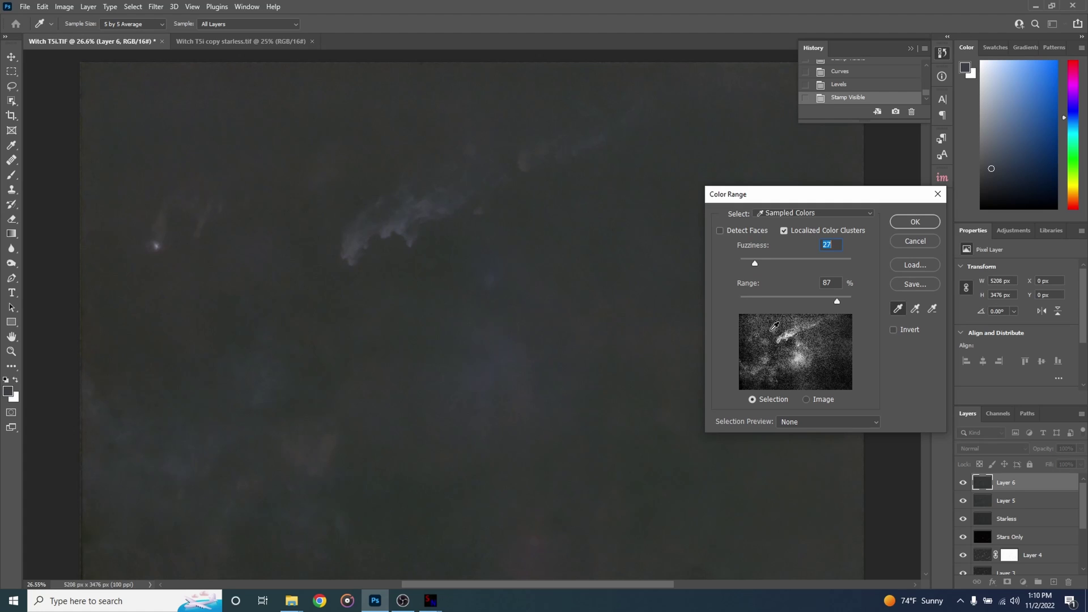
left_click(914, 222)
key("l")
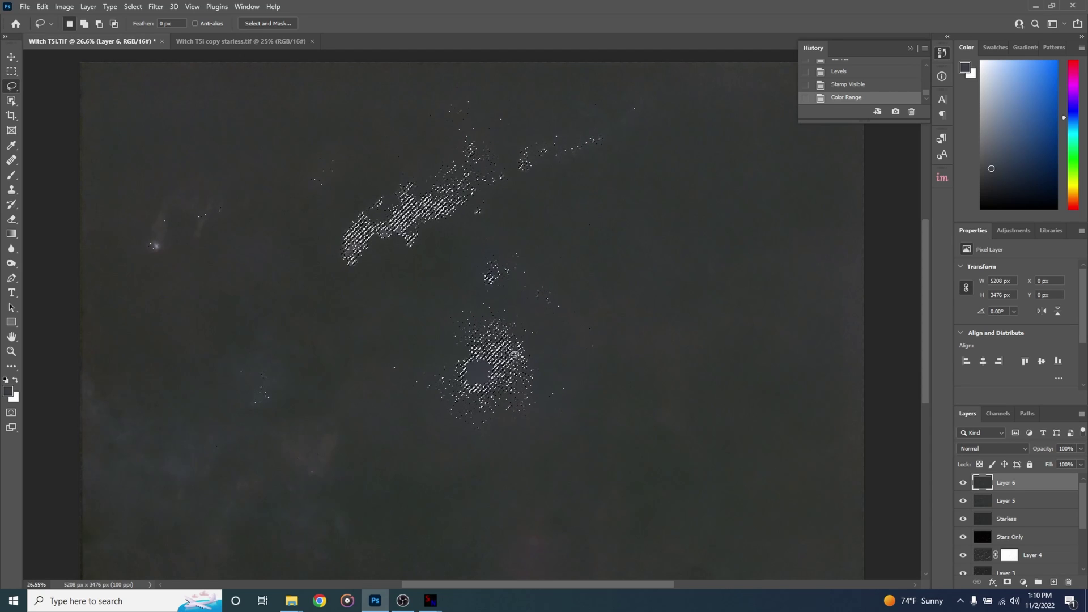
Feather the nebula selection with Select and Mask and turn it into a layer mask on Layer 6.
left_click(134, 8)
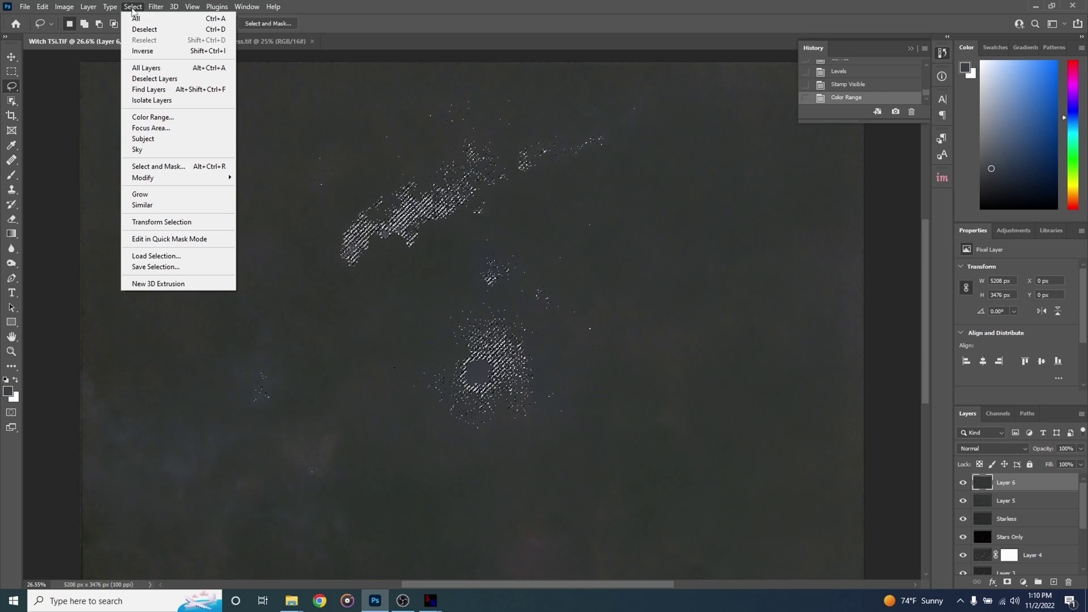
left_click(170, 167)
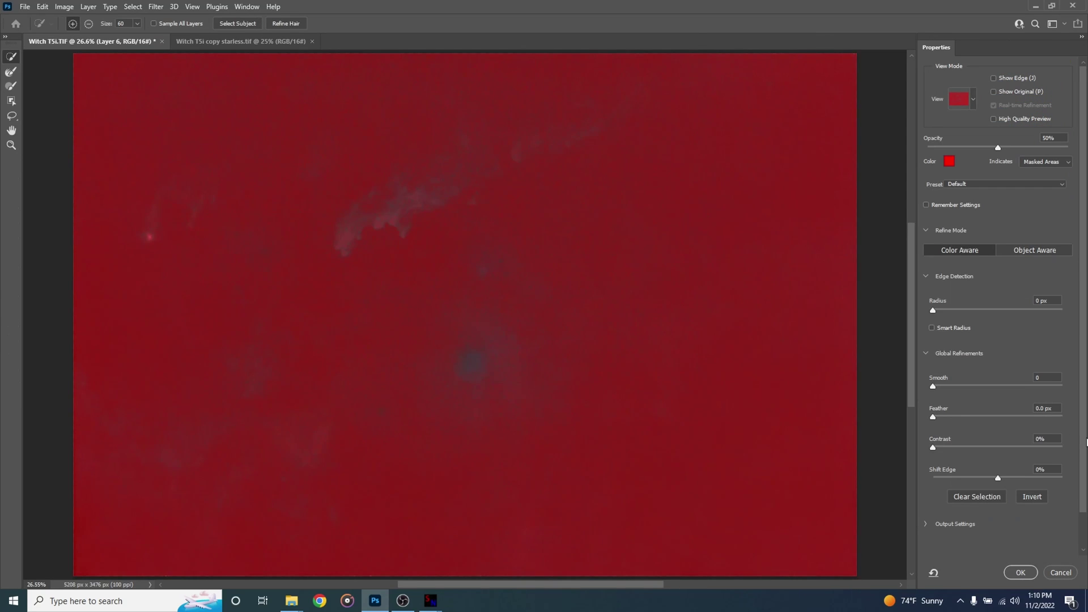
left_click_drag(934, 420, 986, 419)
left_click(1020, 573)
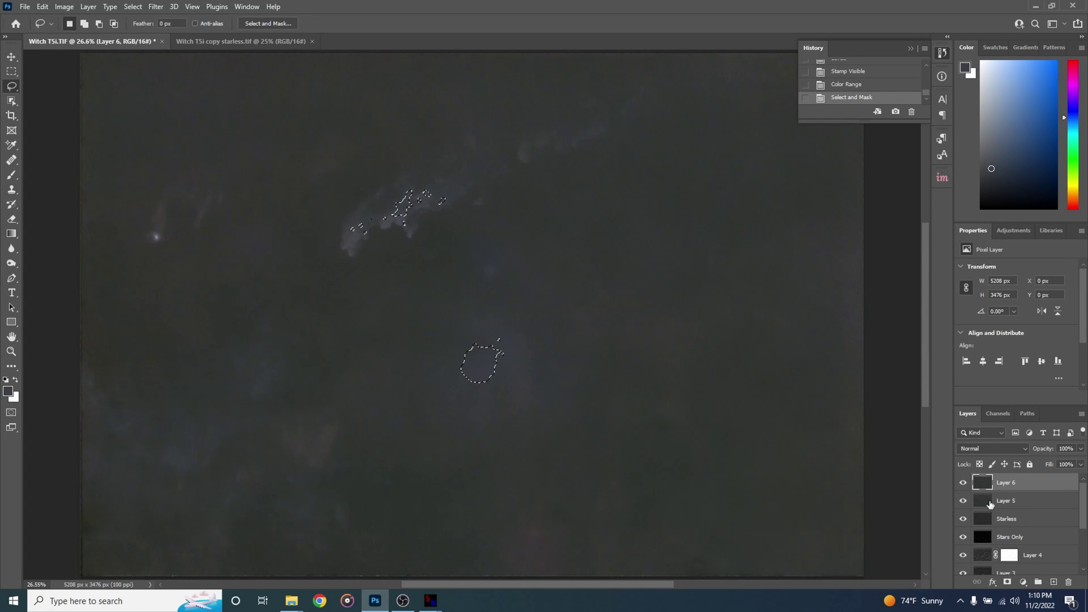
left_click(1007, 582)
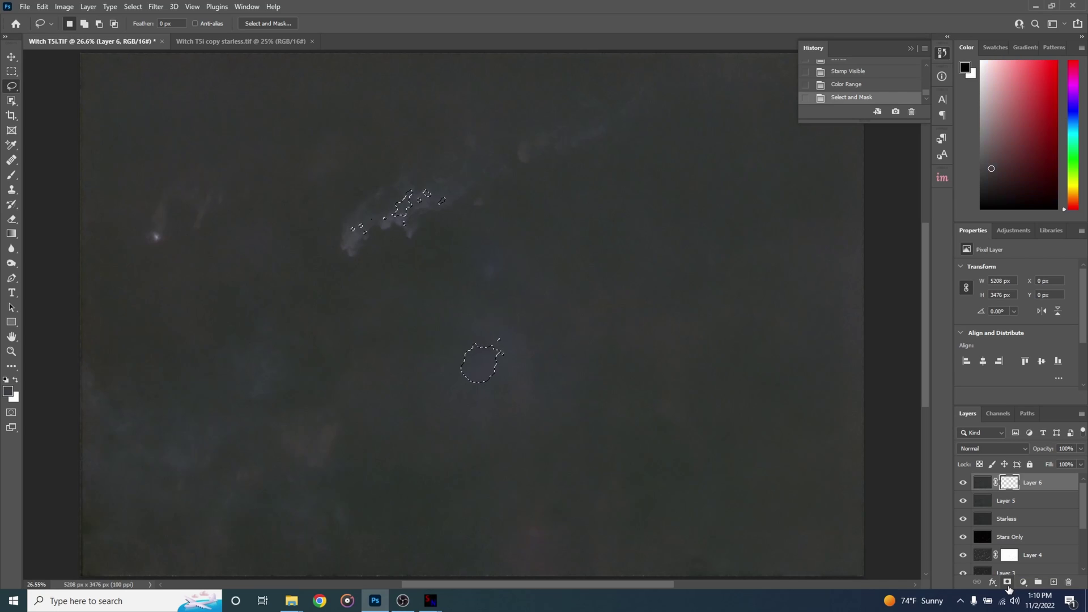
Display Layer 6's mask on its own and darken its background with Levels, setting the black input level to 54.
left_click(1009, 488, "alt")
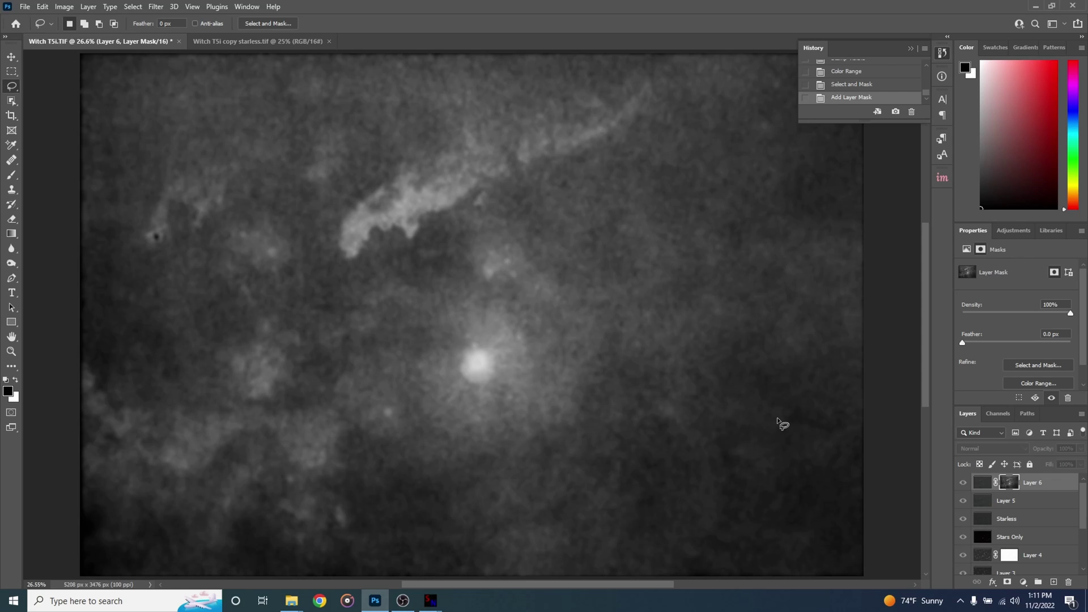
left_click(59, 11)
mouse_move(97, 36)
left_click(204, 48)
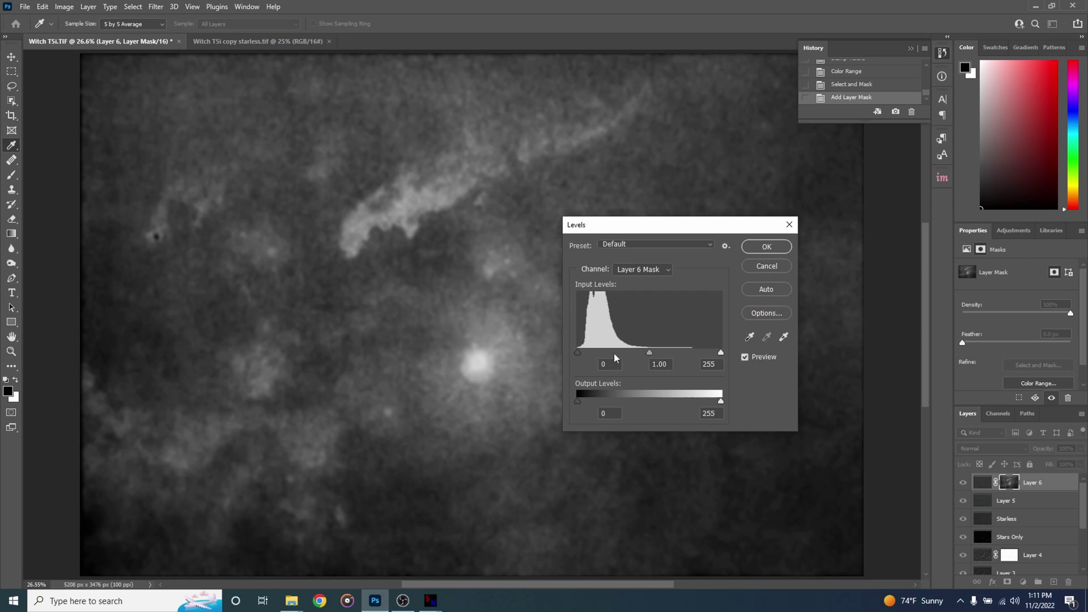
left_click_drag(577, 350, 608, 352)
left_click_drag(646, 230, 726, 238)
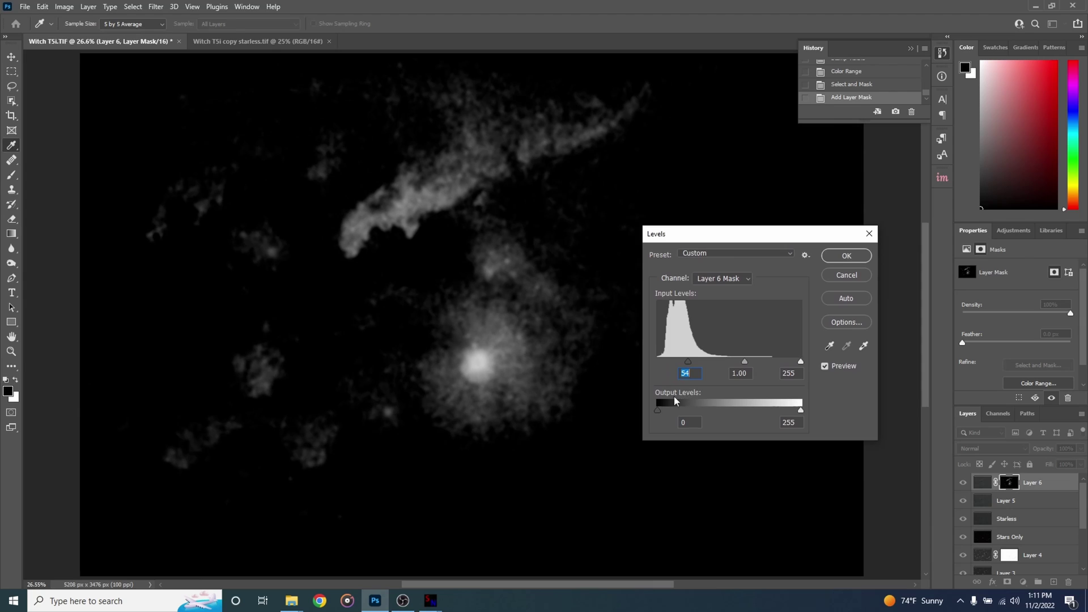
key("Return")
Paint black at 41% opacity with a large soft brush over the bright round glow below the nebula in Layer 6's mask.
key("l")
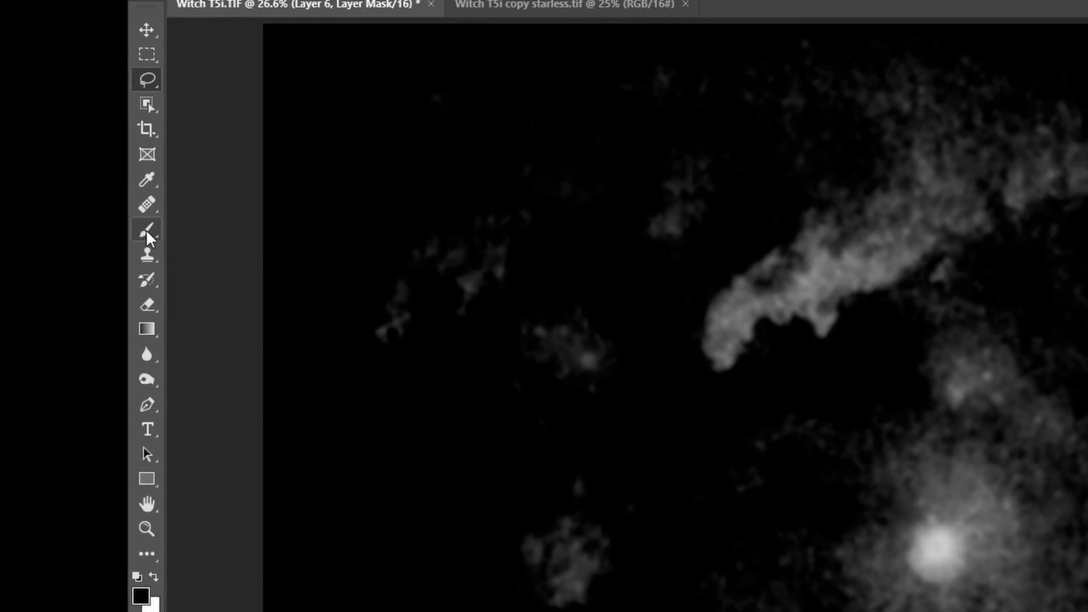
left_click(113, 220)
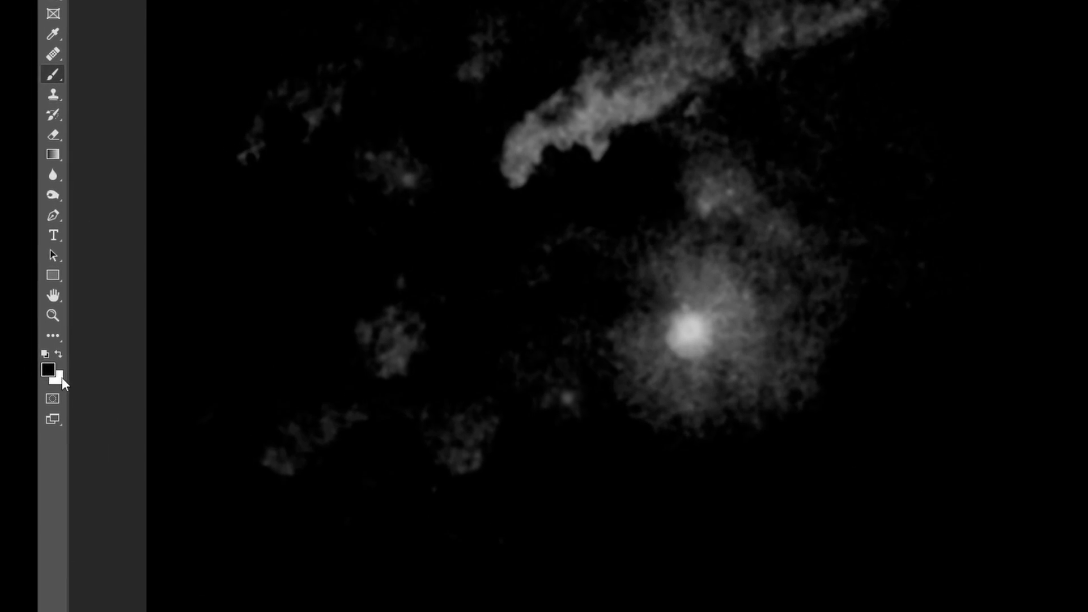
left_click(58, 353)
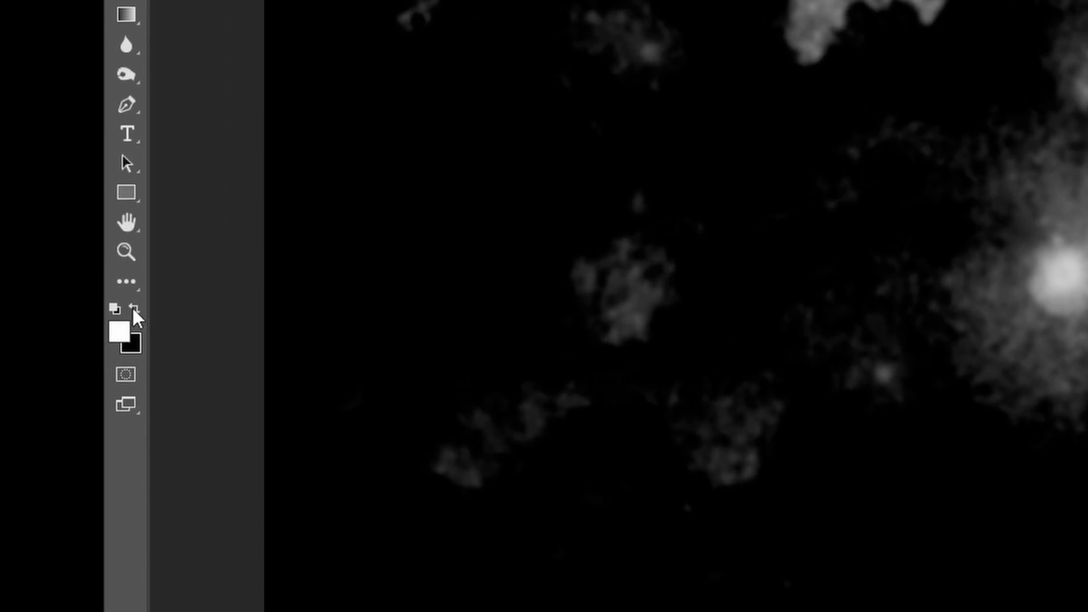
left_click(133, 309)
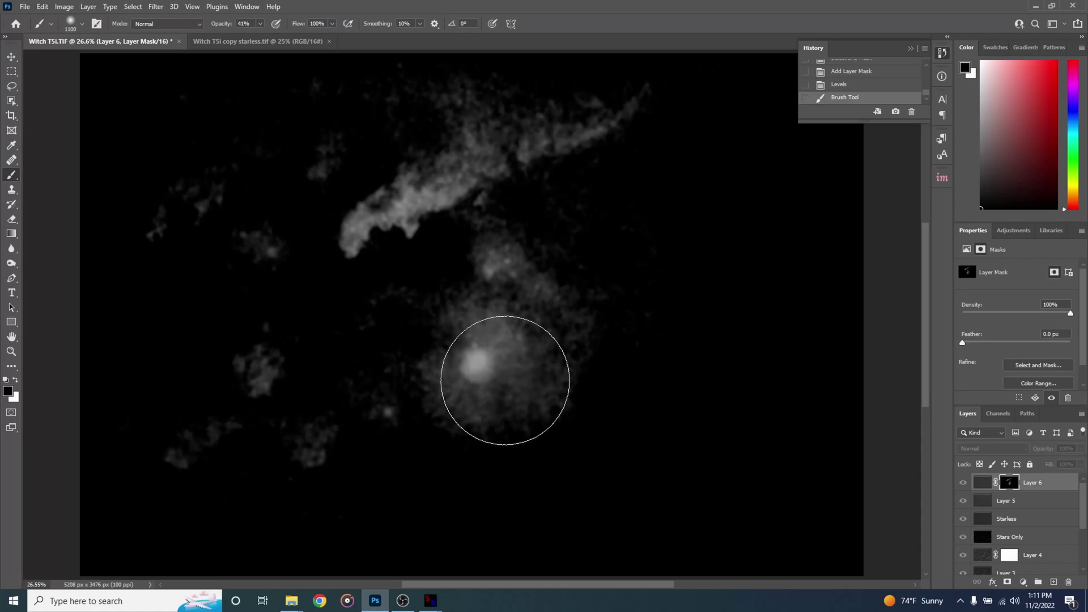
mouse_move(502, 374)
left_mouse_down()
mouse_move(505, 383)
mouse_move(554, 330)
mouse_move(486, 383)
mouse_move(396, 417)
mouse_move(389, 440)
mouse_move(527, 310)
mouse_move(469, 342)
mouse_move(403, 352)
mouse_move(583, 357)
mouse_move(519, 425)
mouse_move(643, 355)
mouse_move(535, 427)
mouse_move(457, 427)
mouse_move(405, 360)
mouse_move(517, 418)
mouse_move(662, 402)
left_mouse_up()
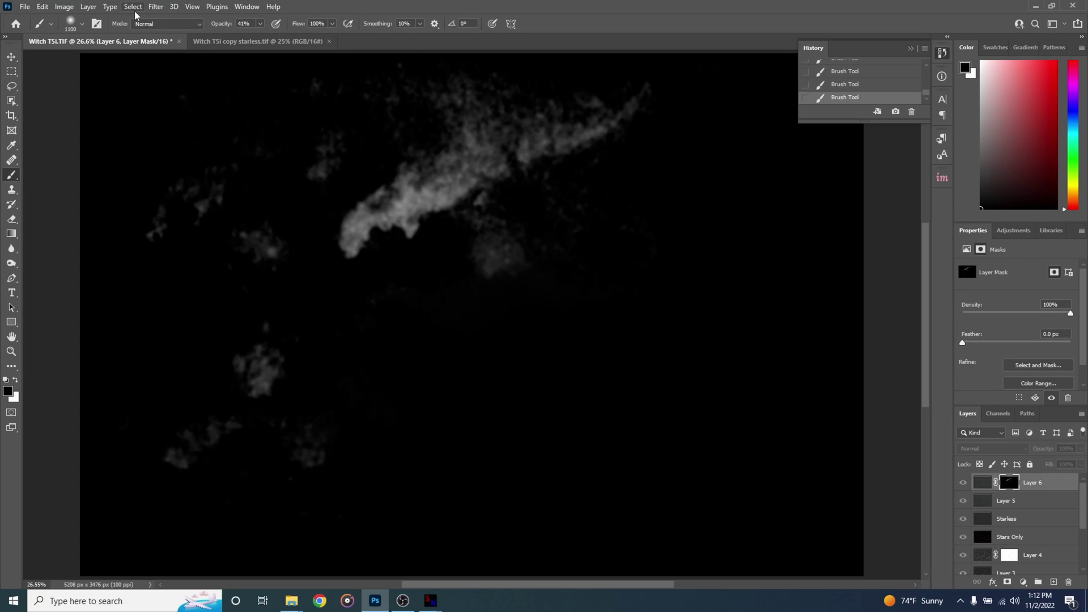
Soften Layer 6's mask with a Gaussian Blur of 64.0 pixels radius.
left_click(154, 7)
mouse_move(232, 152)
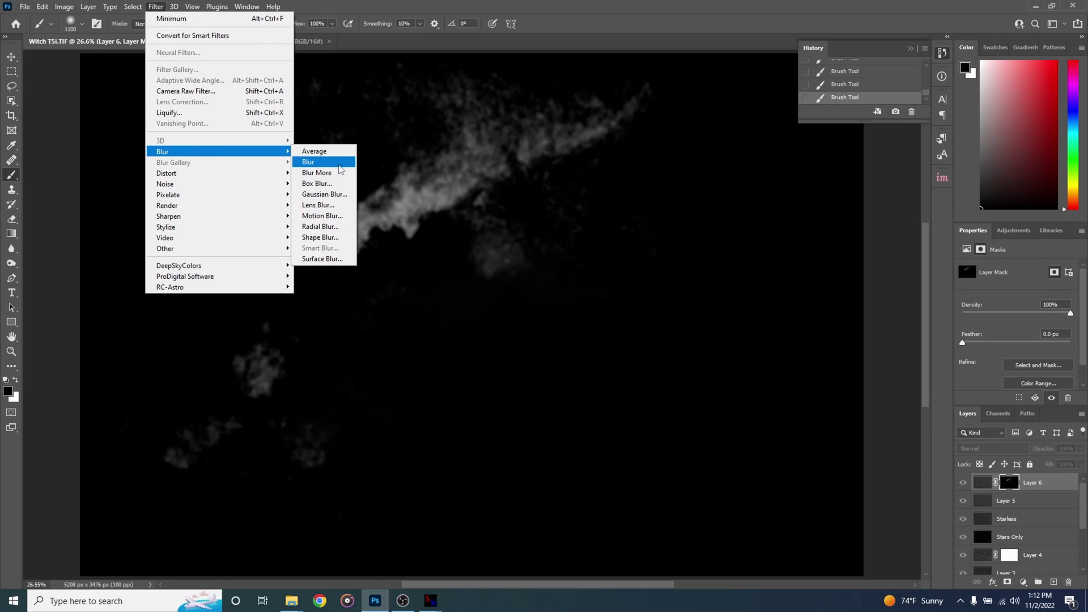
left_click(324, 193)
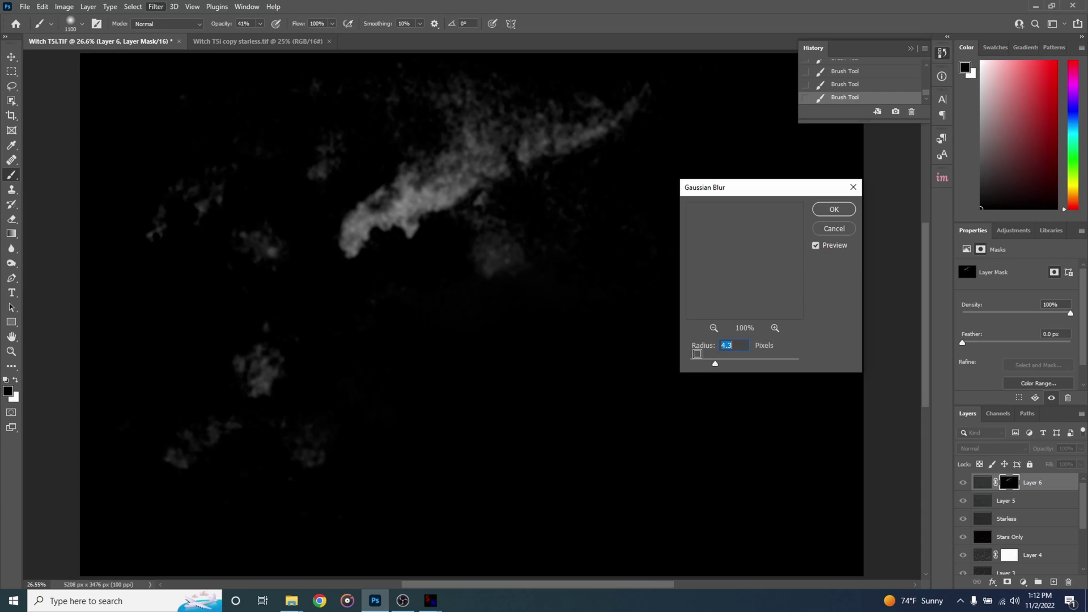
left_click(742, 364)
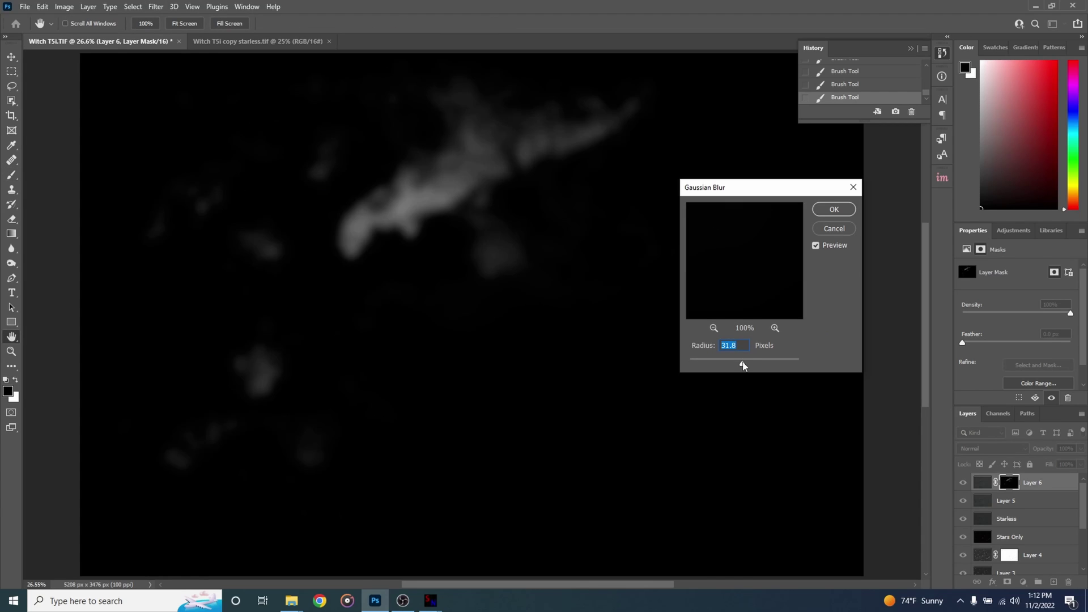
left_click_drag(743, 366, 753, 366)
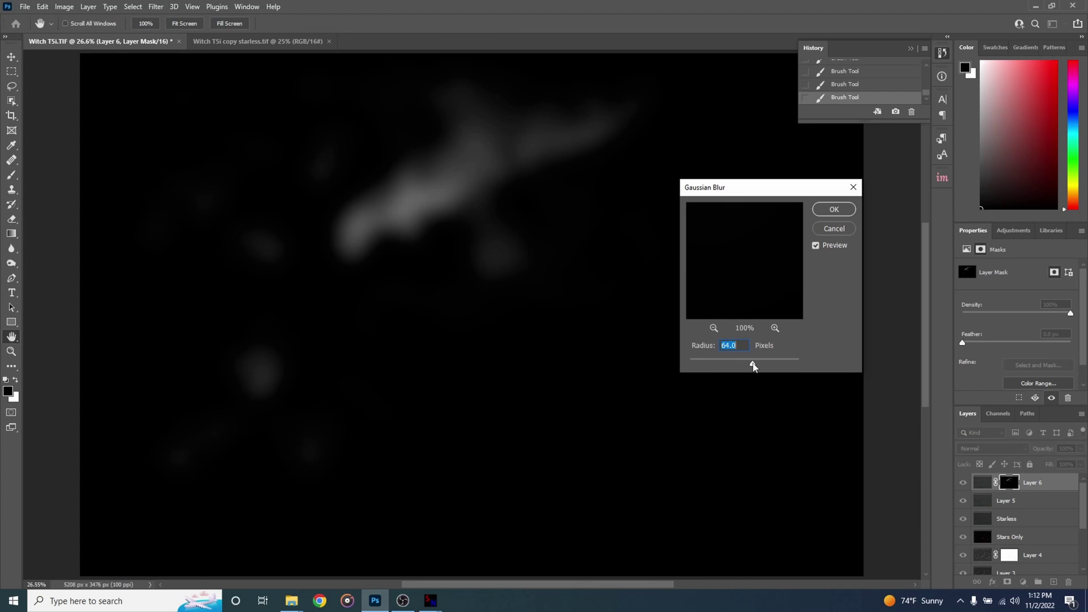
left_click(820, 213)
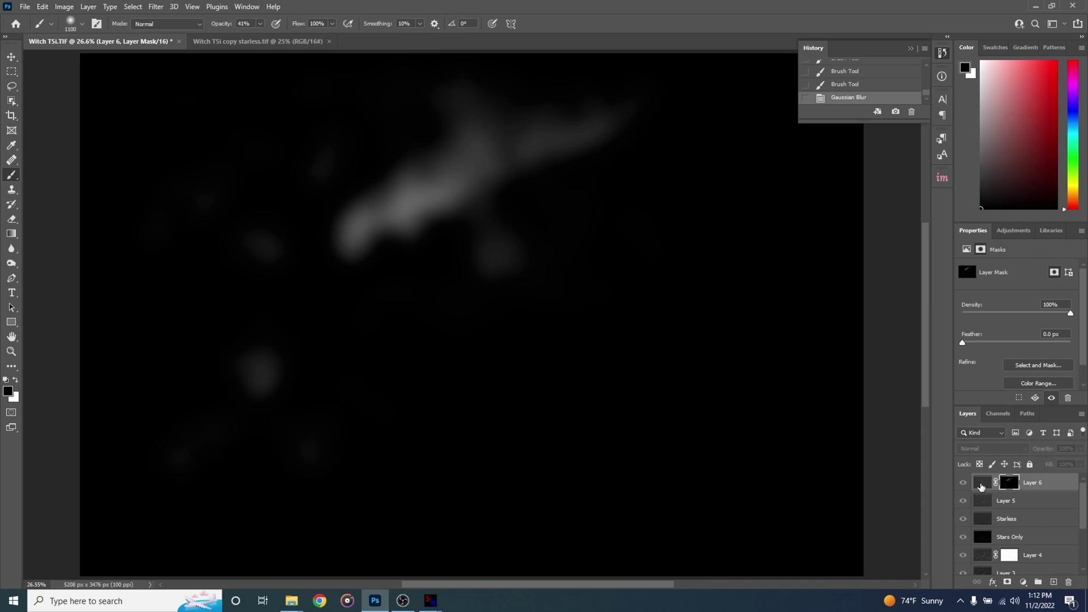
Brighten Layer 6's image with Curves, sampling the nebula on-image and raising input 68 to output 113.
left_click(982, 485)
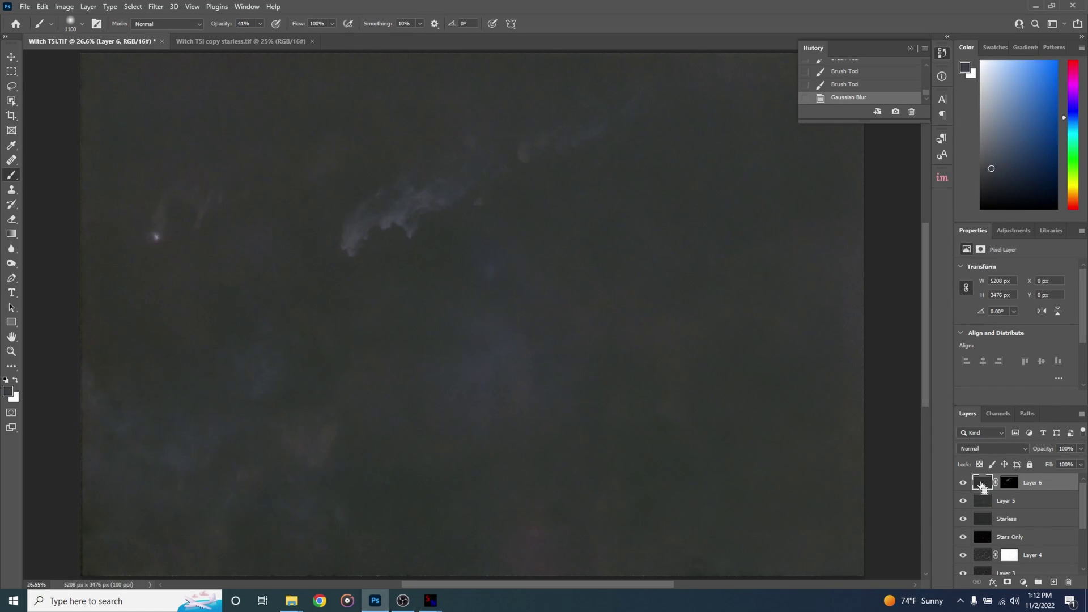
key("ctrl+m")
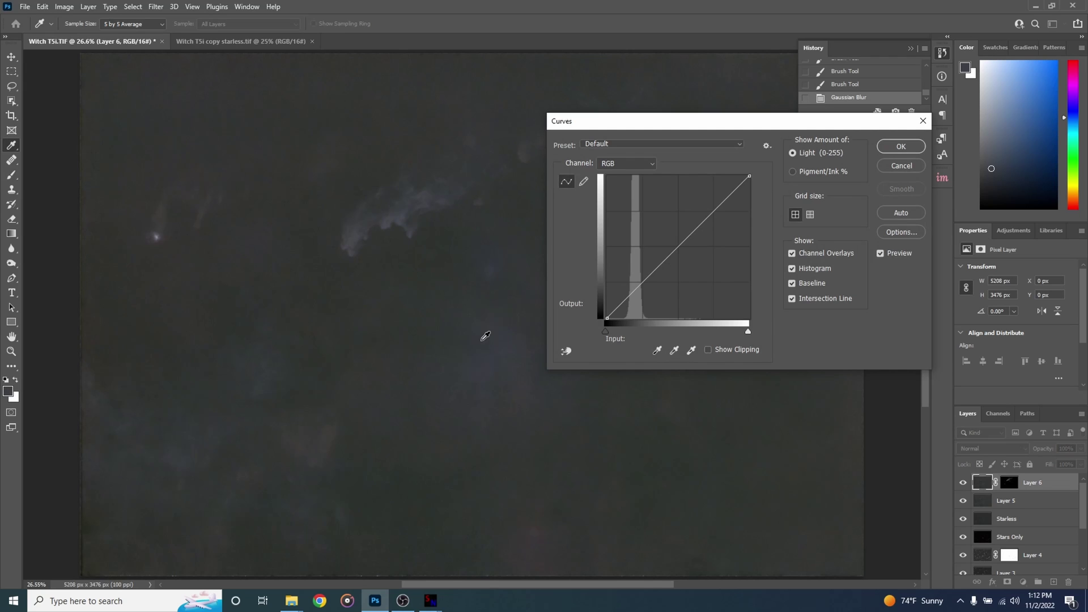
left_click(567, 351)
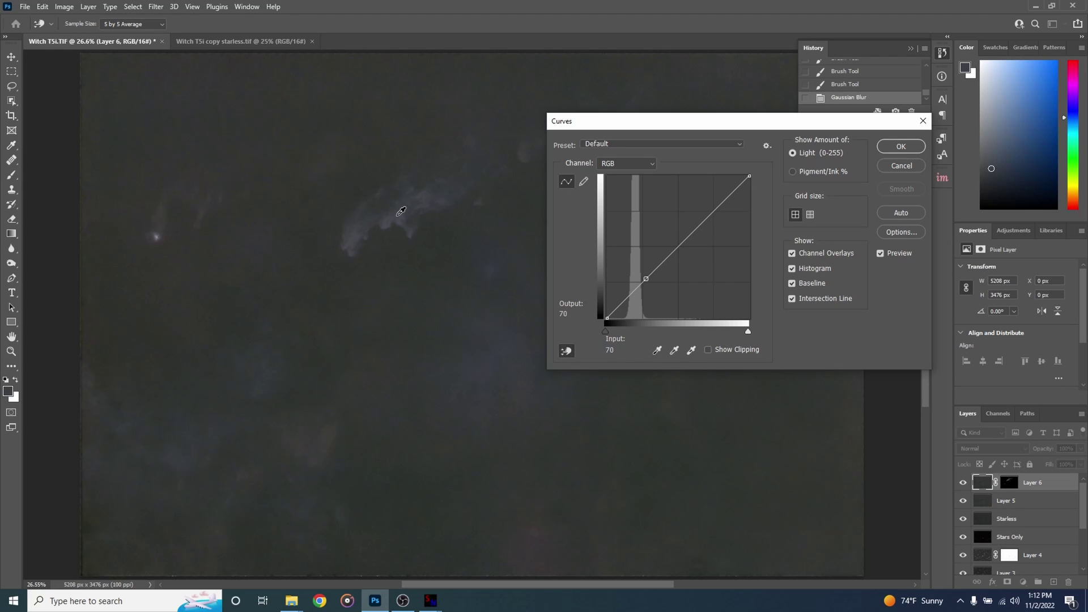
left_click_drag(401, 211, 431, 188)
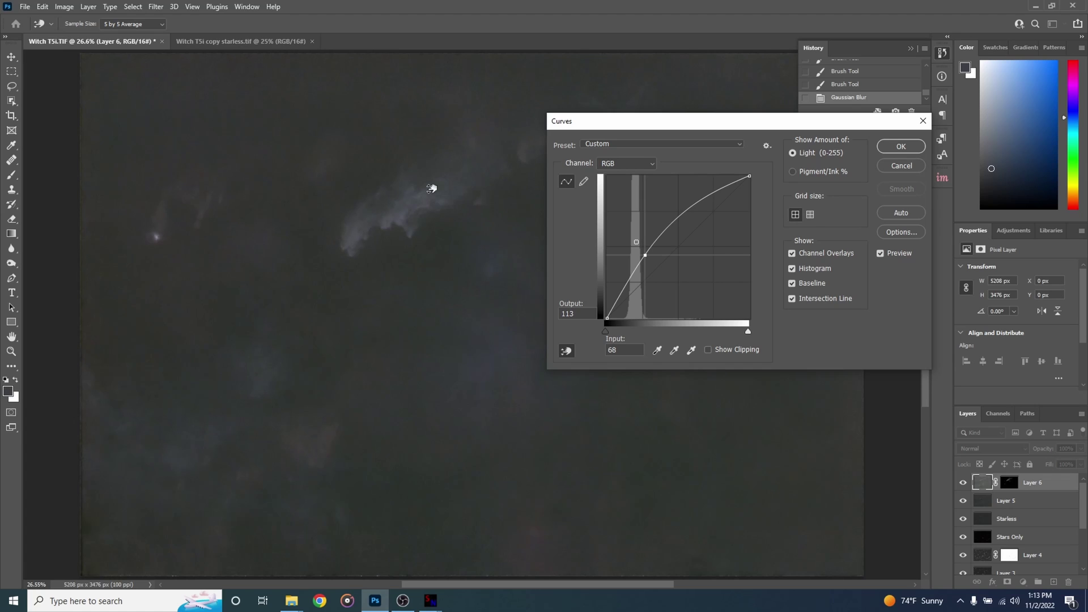
left_click(901, 146)
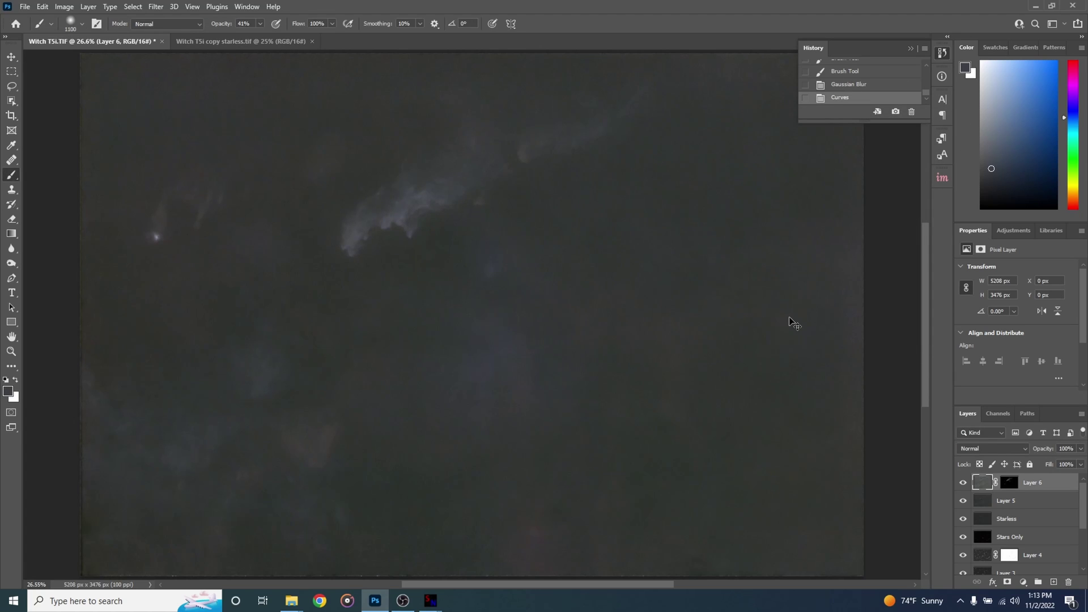
Stamp the visible layers into a new layer and set Camera Raw exposure +0.40, contrast +26, blacks -7 and clarity +21.
key("ctrl+shift+alt+e")
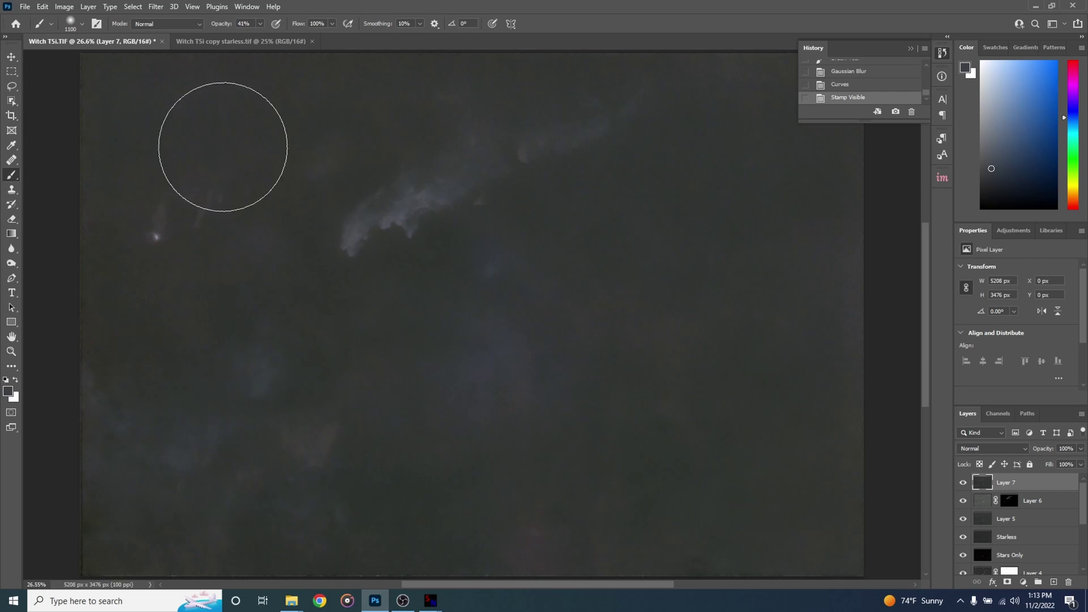
left_click(155, 8)
left_click(195, 91)
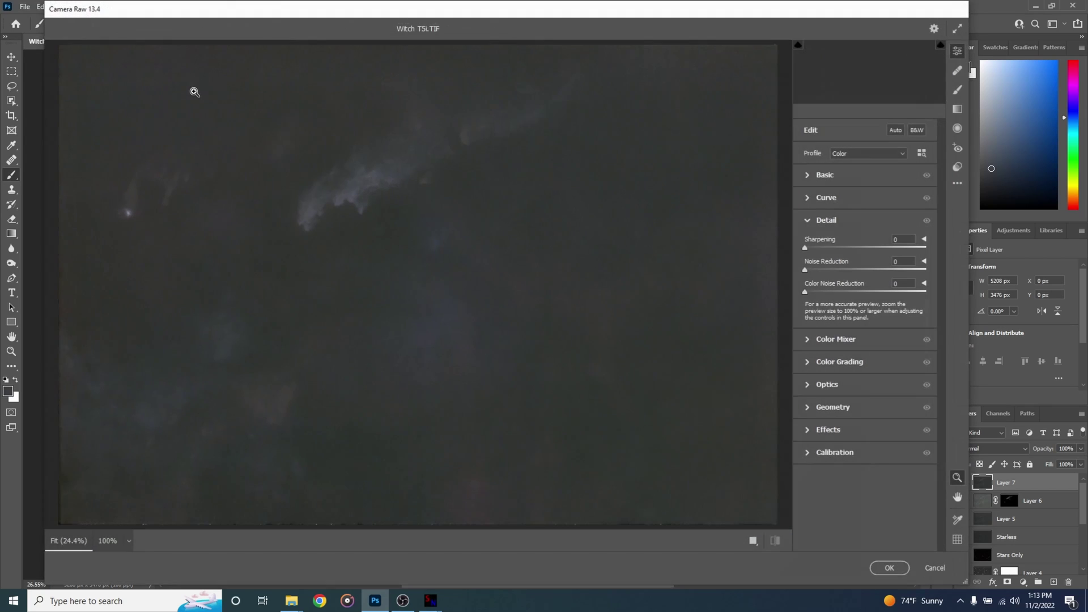
left_click(806, 175)
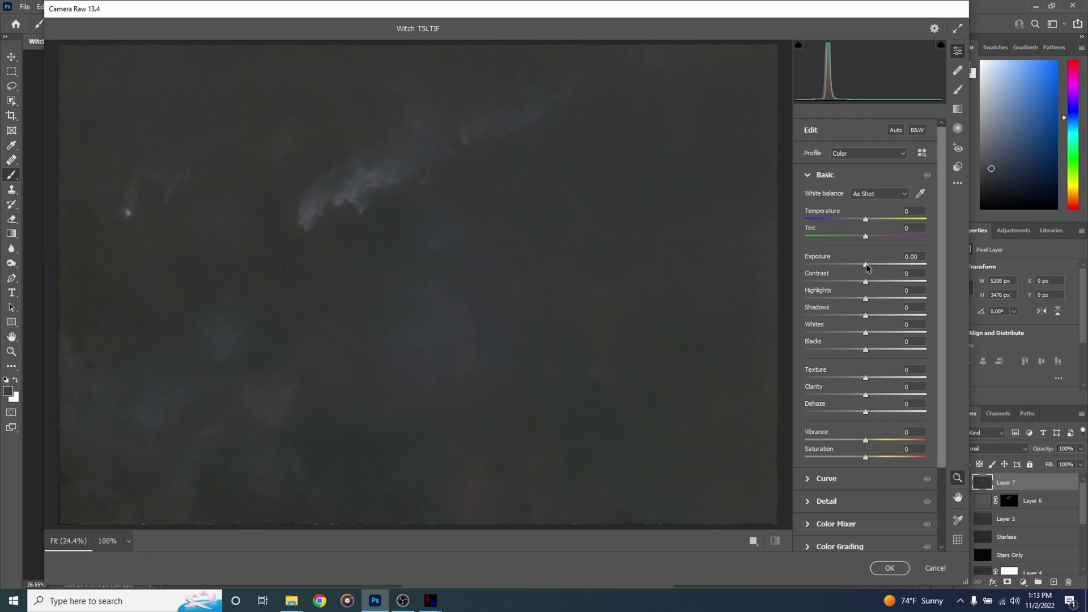
left_click_drag(865, 266, 882, 283)
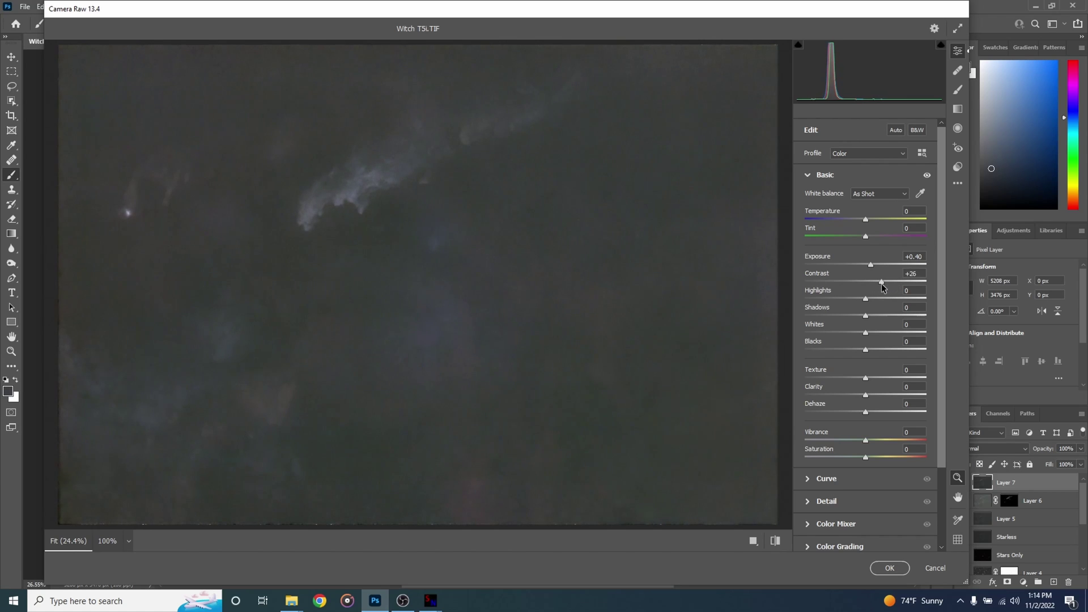
mouse_move(866, 349)
left_mouse_down()
mouse_move(850, 352)
mouse_move(862, 352)
left_mouse_up()
left_click_drag(865, 395, 873, 395)
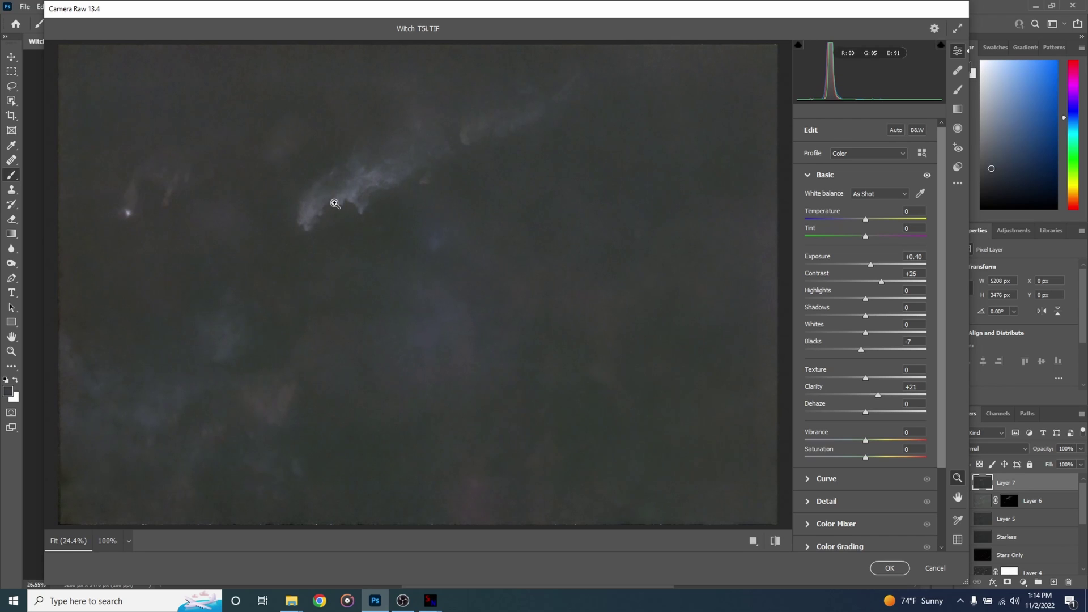
Set the Camera Raw detail adjustments for Layer 7 to sharpening 23, noise reduction 30 and color noise reduction 68.
left_click_drag(340, 204, 425, 238)
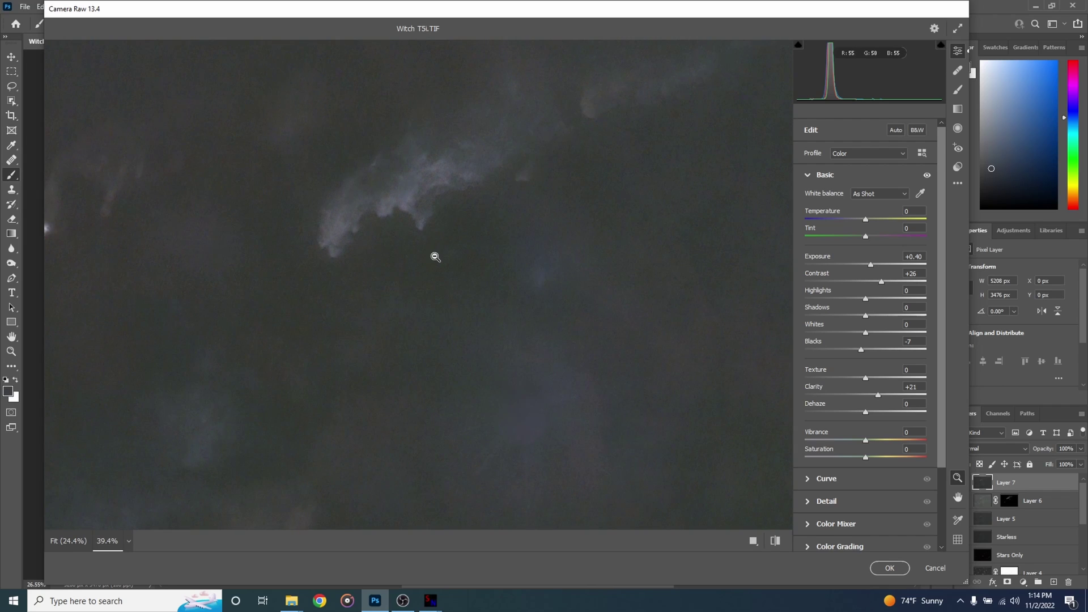
mouse_move(462, 259)
left_mouse_down()
mouse_move(437, 253)
mouse_move(477, 260)
mouse_move(454, 257)
left_mouse_up()
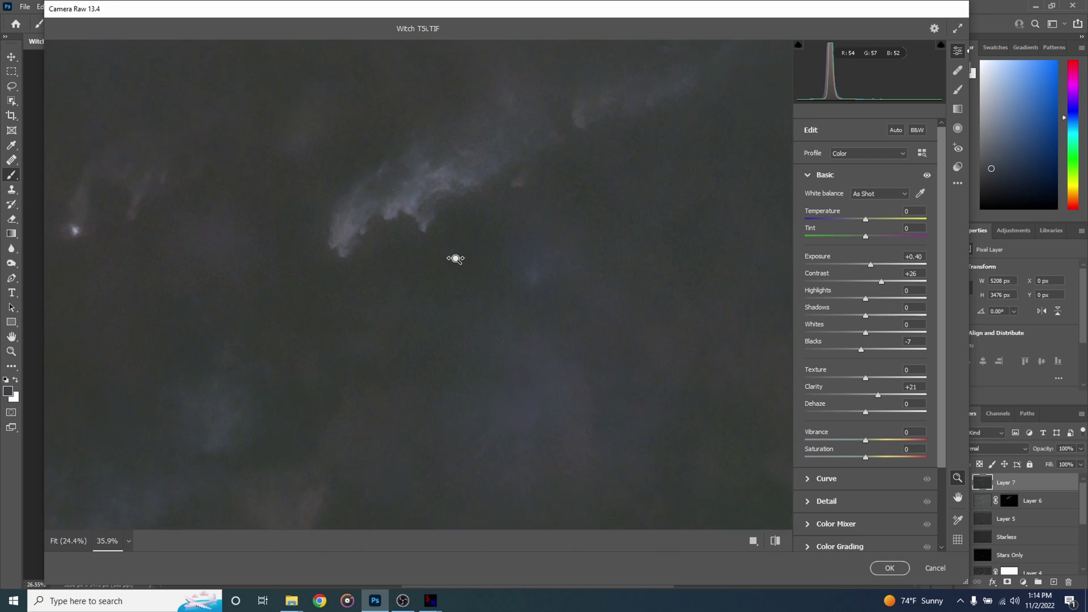
left_click(808, 502)
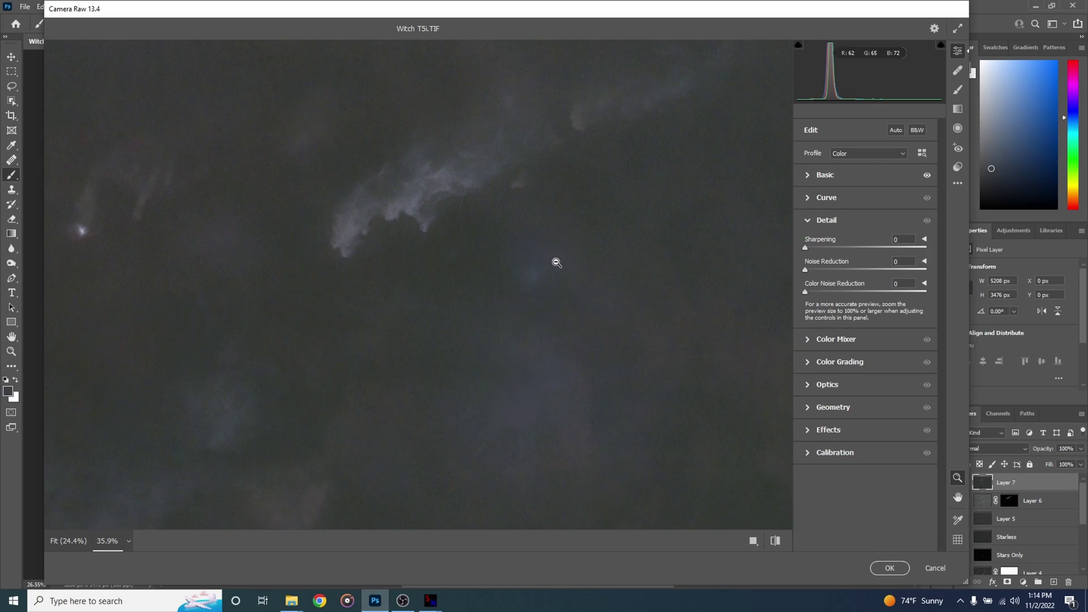
left_click_drag(425, 224, 442, 224)
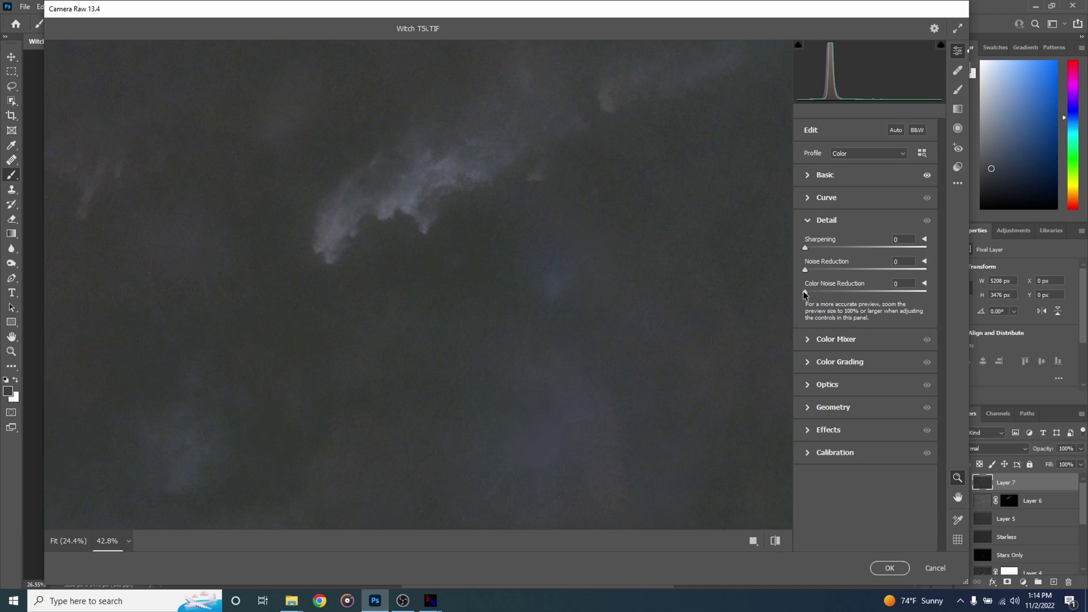
left_click_drag(805, 292, 887, 293)
left_click_drag(806, 269, 837, 275)
left_click_drag(881, 281, 844, 283)
left_click_drag(805, 270, 843, 290)
left_click_drag(805, 248, 824, 252)
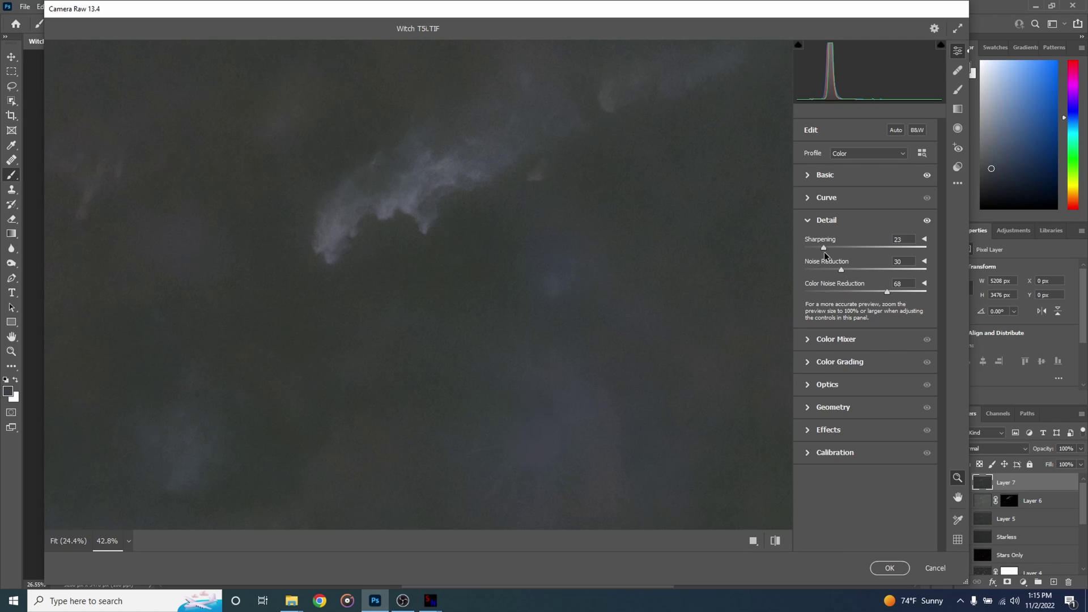
Set vibrance to +19 and saturation to +25, apply the Camera Raw filter, and compare Layer 7 hidden and shown.
left_click(808, 175)
left_click_drag(866, 441, 877, 440)
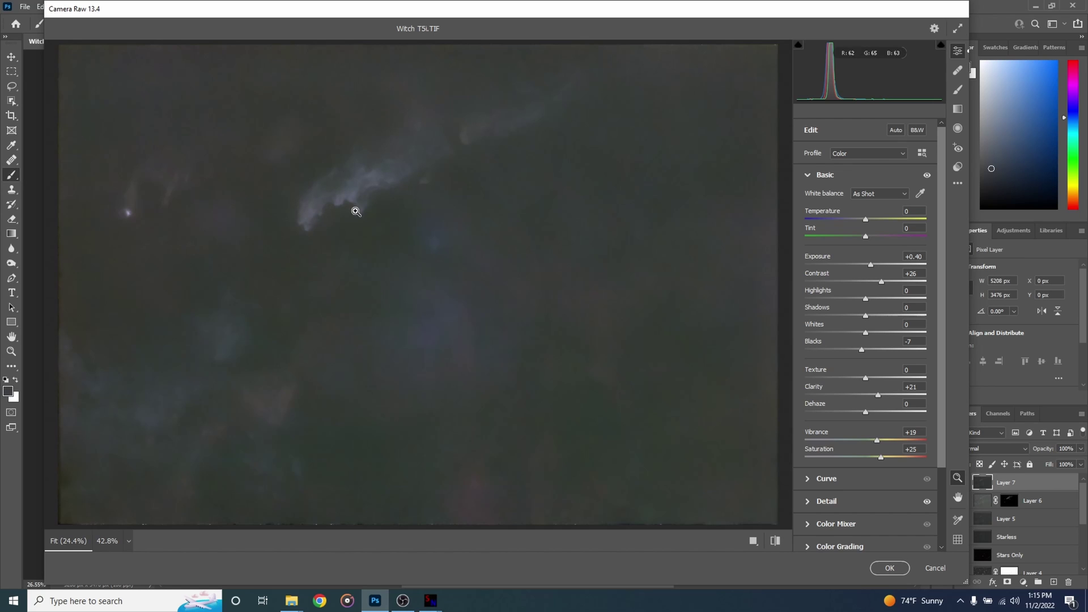
left_click(891, 568)
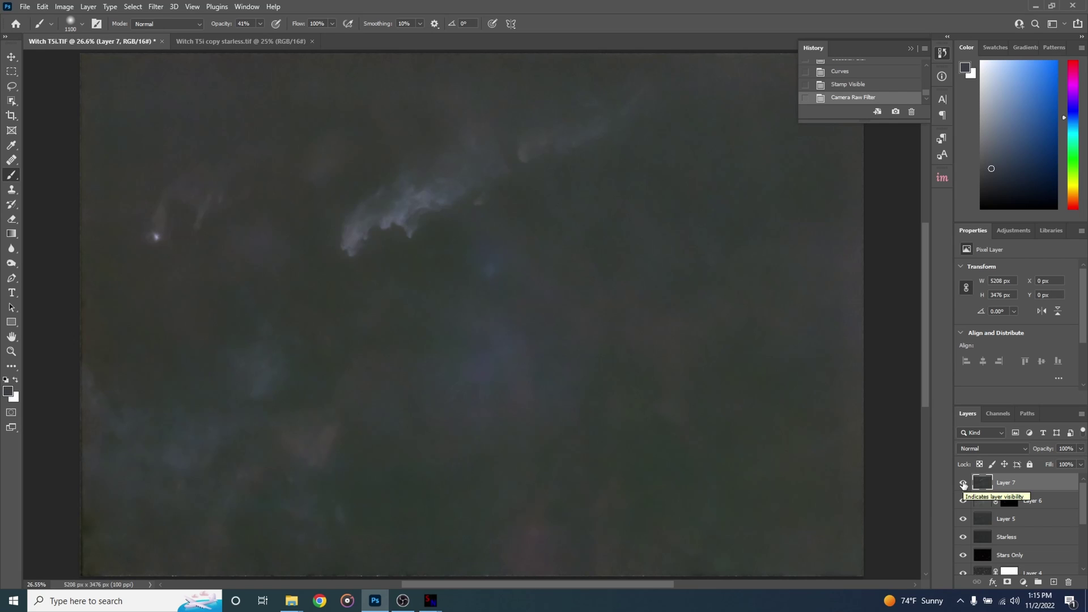
left_click(963, 484)
left_click(963, 484)
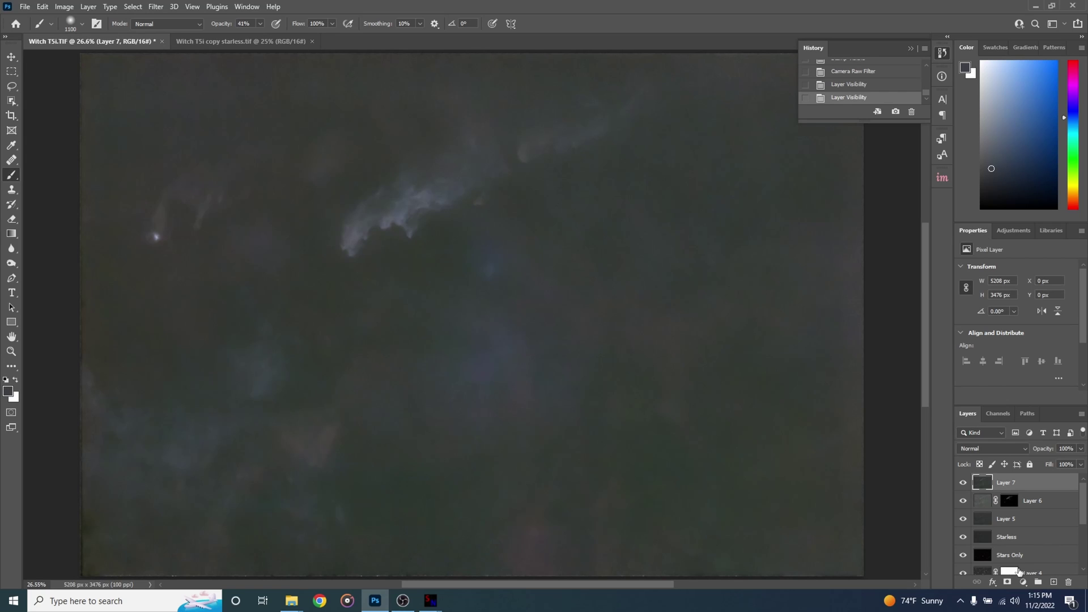
Stamp the visible layers into a new layer and set Camera Raw exposure +0.20, contrast +11, blacks -3, clarity +21 and vibrance +47.
key("ctrl+shift+alt+e")
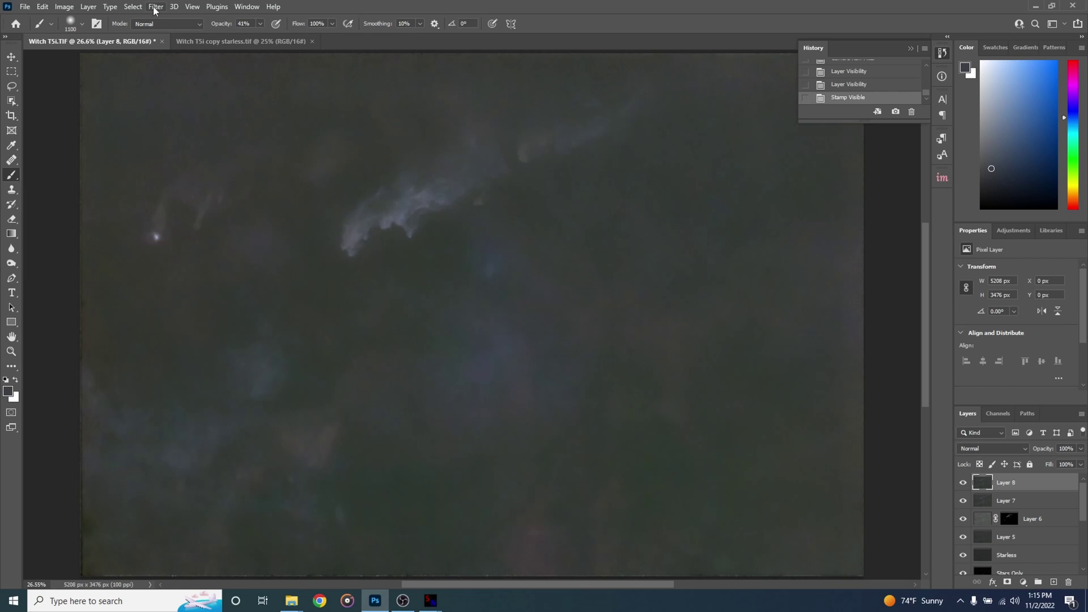
left_click(155, 7)
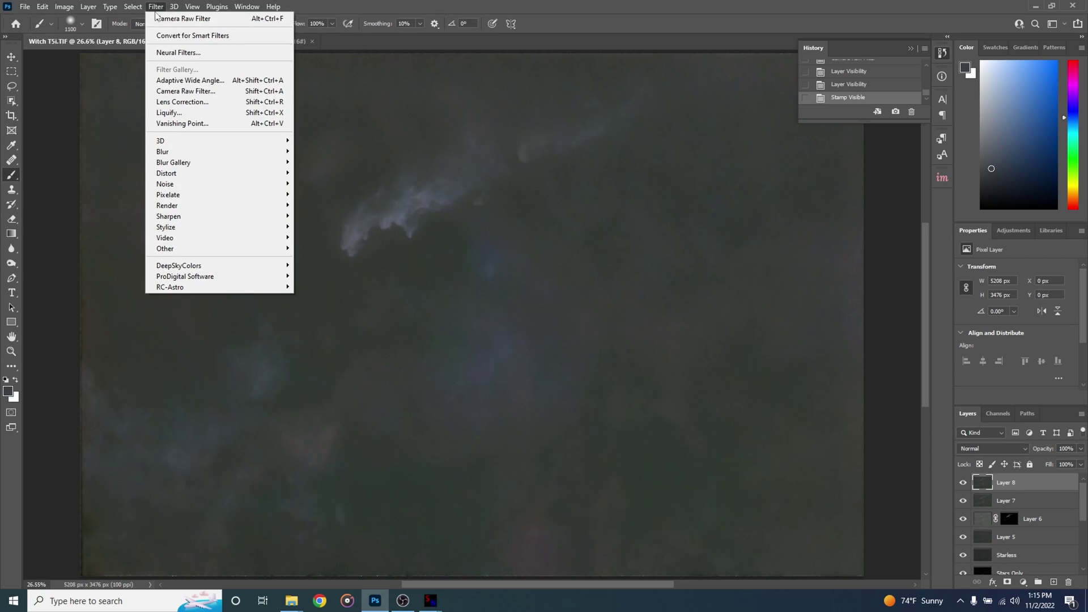
left_click(181, 92)
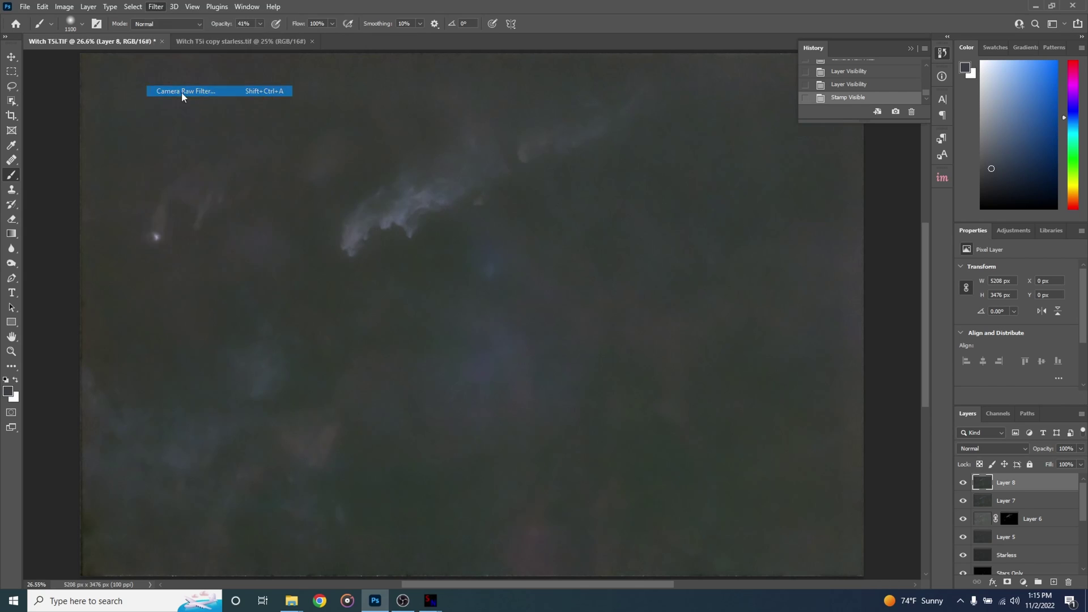
left_click_drag(865, 264, 873, 282)
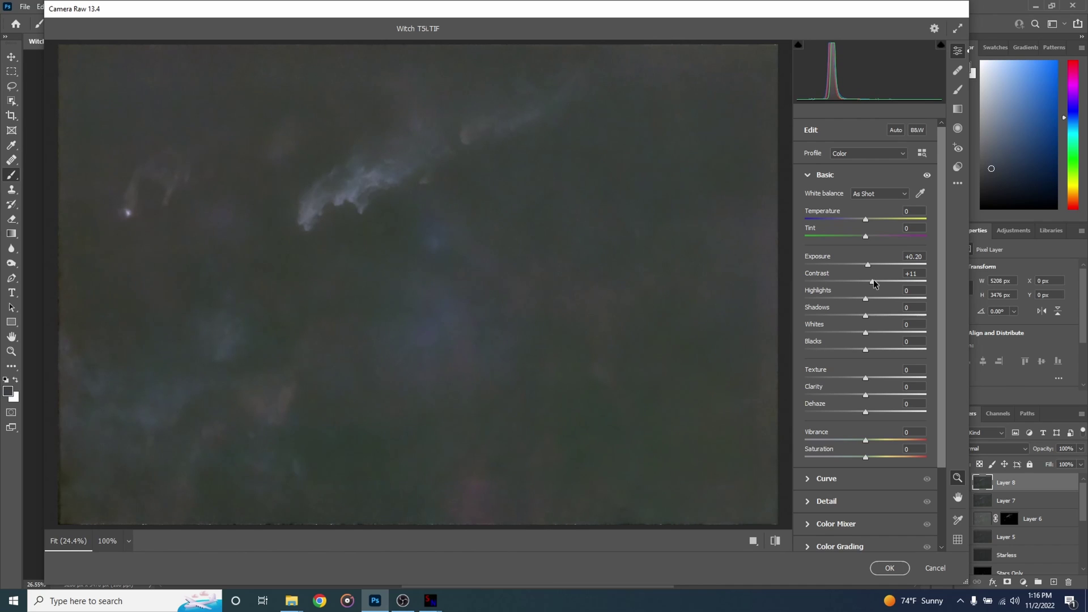
left_click_drag(865, 349, 863, 350)
left_click_drag(865, 392, 878, 392)
left_click_drag(865, 440, 872, 440)
left_click_drag(873, 440, 952, 450)
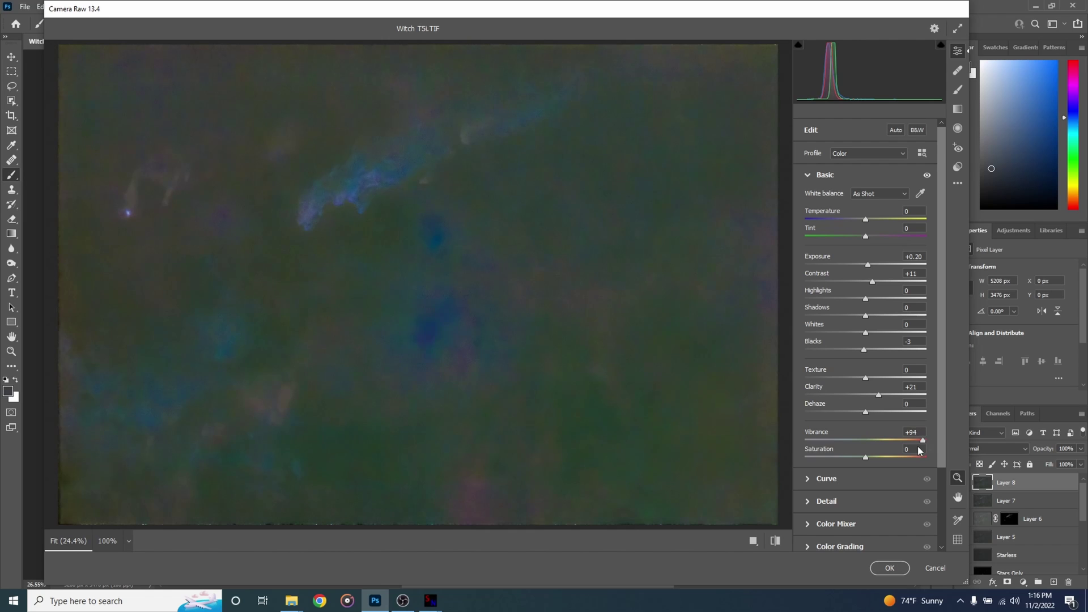
left_click_drag(917, 447, 892, 448)
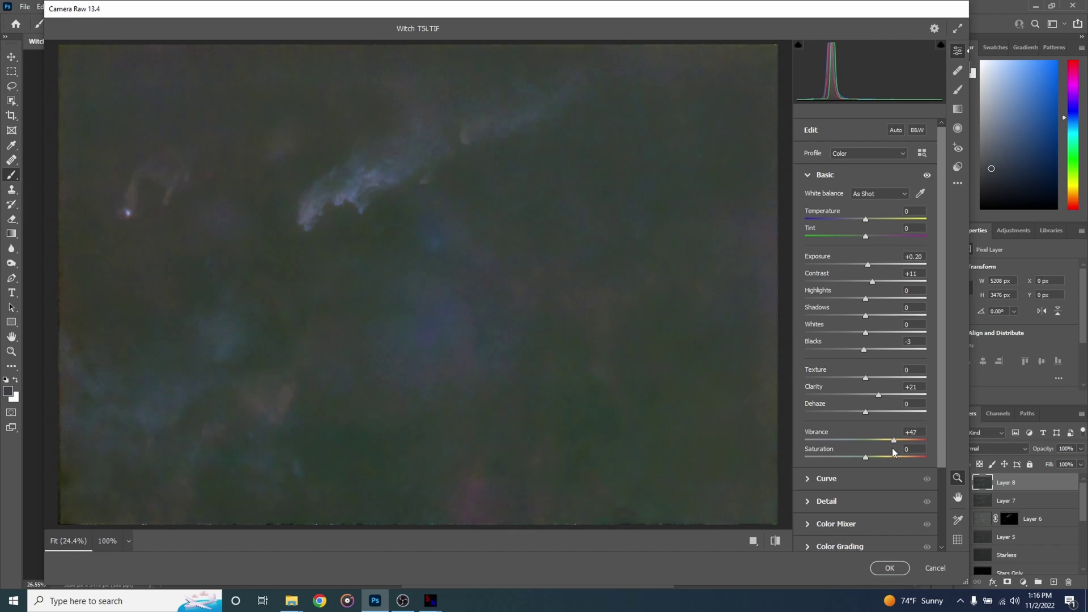
Add moderate noise reduction, stronger color noise reduction and slight sharpening to Layer 8, and apply the Camera Raw filter.
left_click(826, 501)
left_click_drag(335, 214, 398, 220)
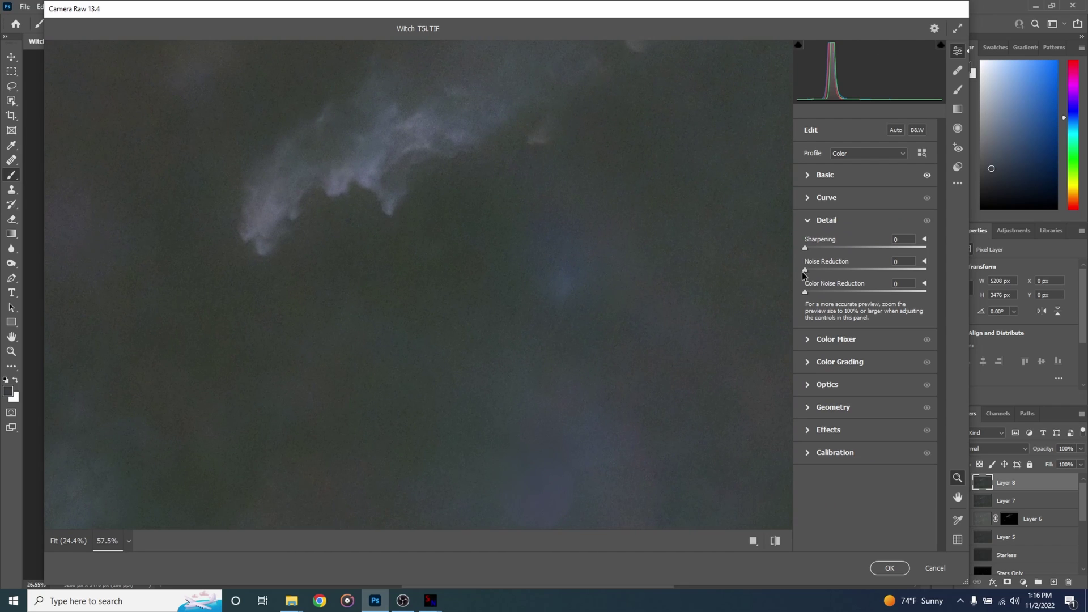
left_click_drag(807, 270, 831, 272)
left_click_drag(804, 292, 849, 300)
left_click_drag(805, 248, 815, 249)
left_click(889, 569)
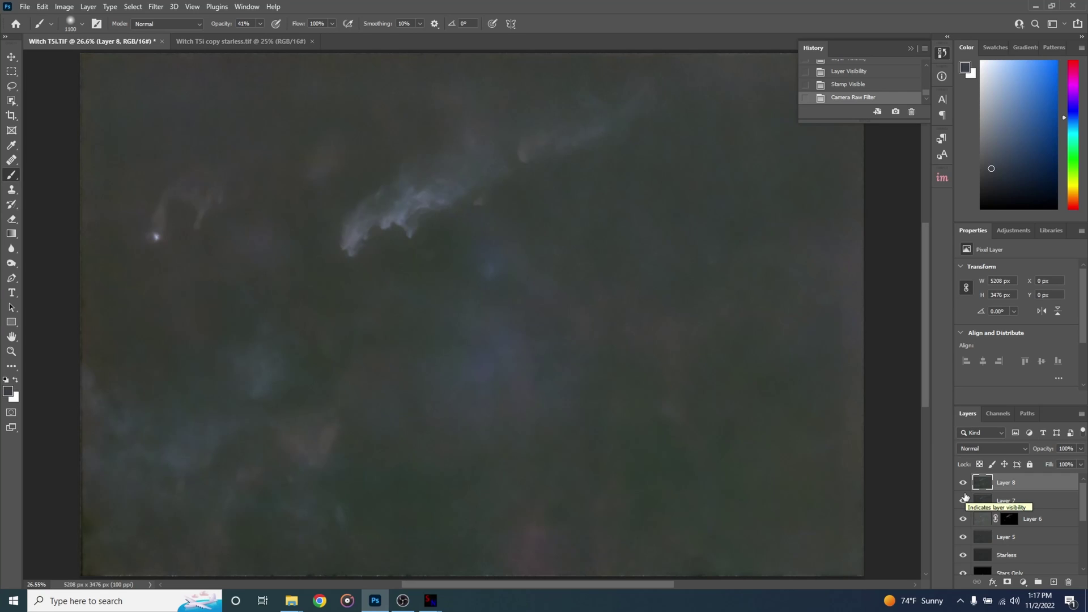
Stamp the visible layers into a new layer, move Stars Only to the top of the stack and set its blending mode to Screen.
key("ctrl+shift+alt+e")
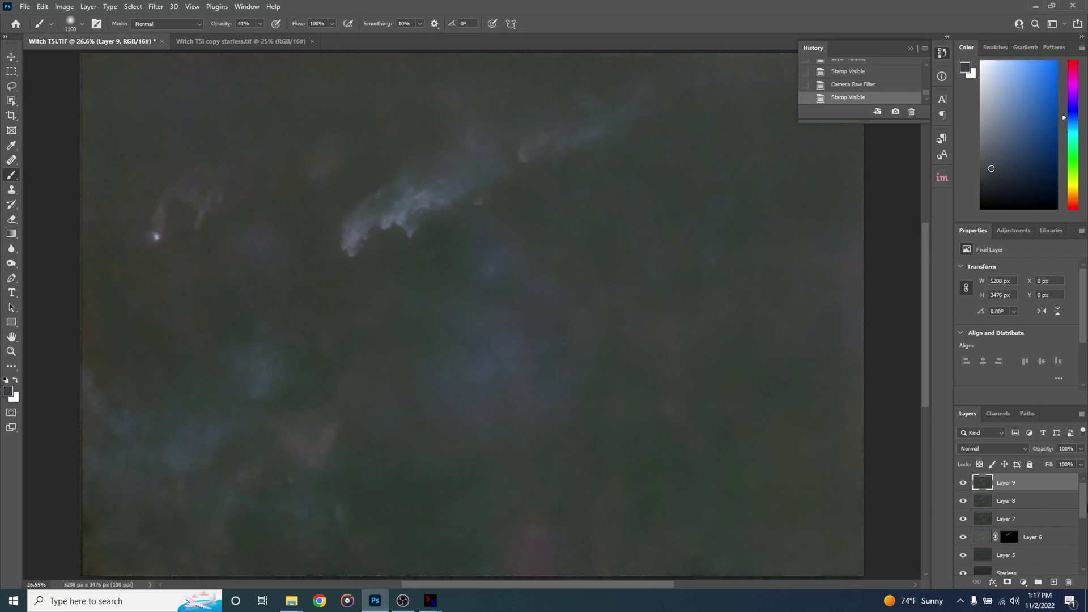
scroll(1084, 509, "down", 1)
scroll(1014, 511, "down", 2)
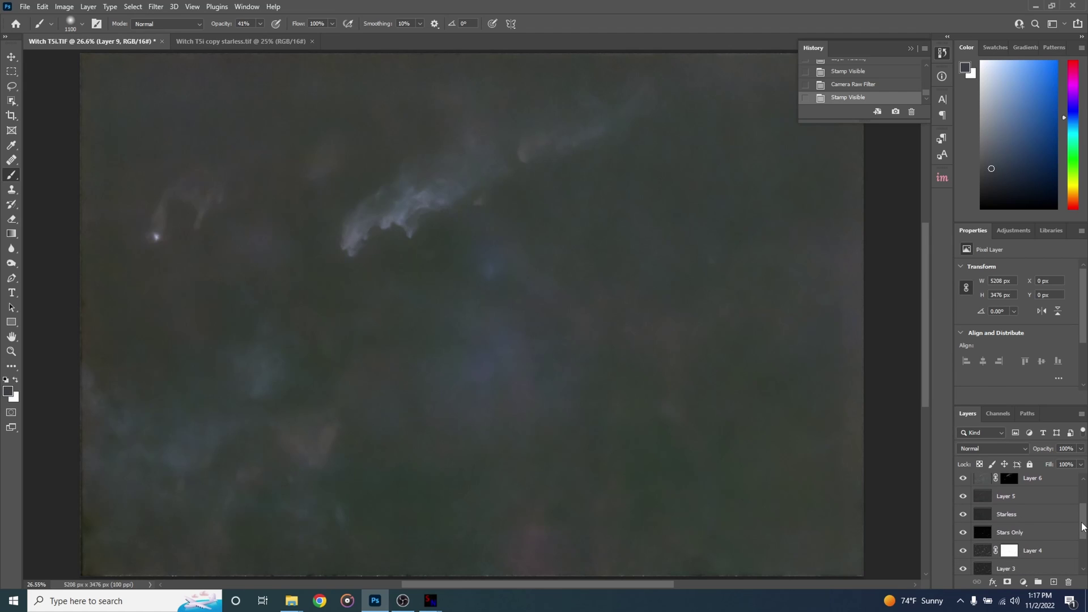
left_click_drag(1008, 533, 1010, 480)
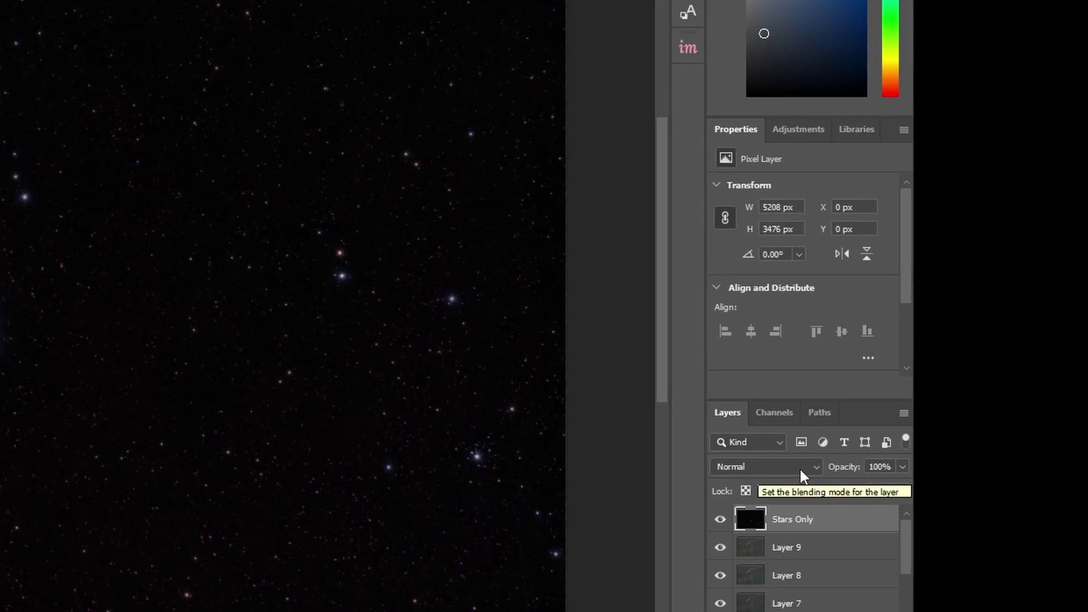
left_click(1015, 452)
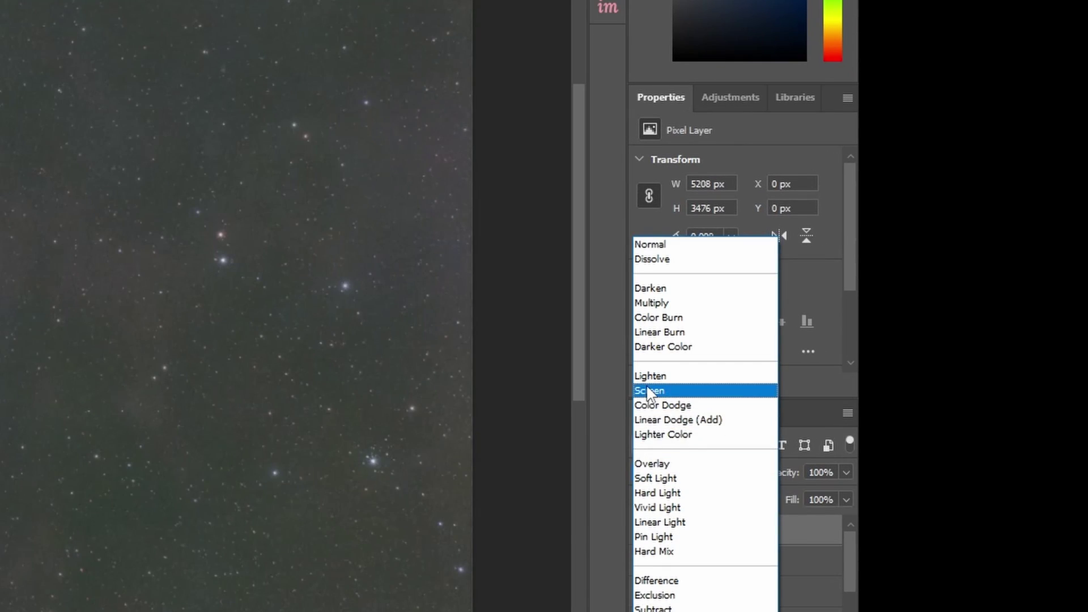
left_click(647, 390)
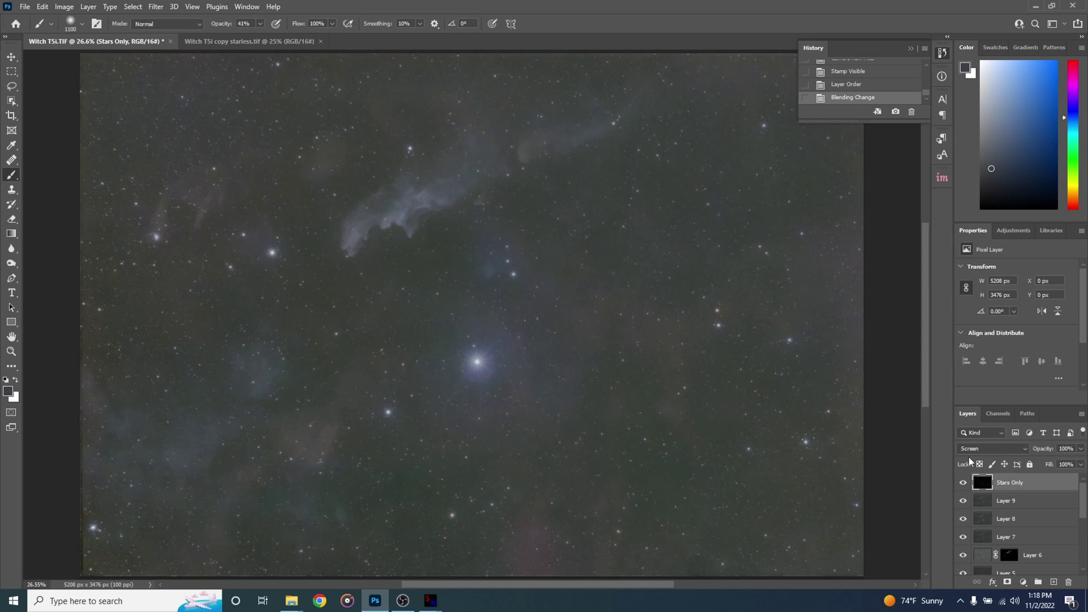
Stamp the visible layers into a new layer and darken it with Levels, setting the black input level to 16.
key("ctrl+shift+alt+e")
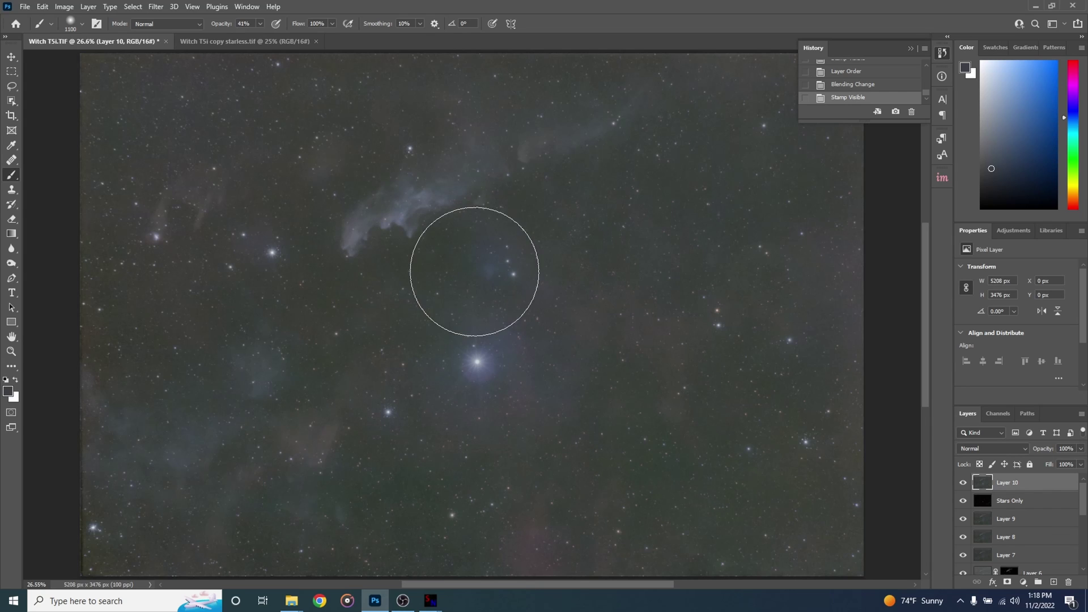
key("ctrl+l")
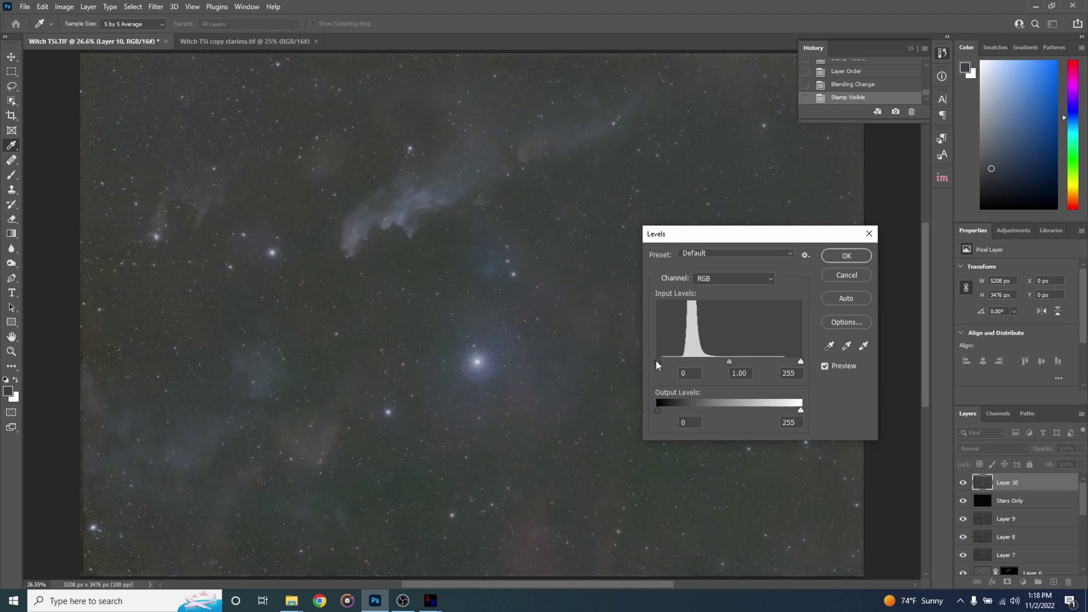
left_click_drag(657, 363, 665, 364)
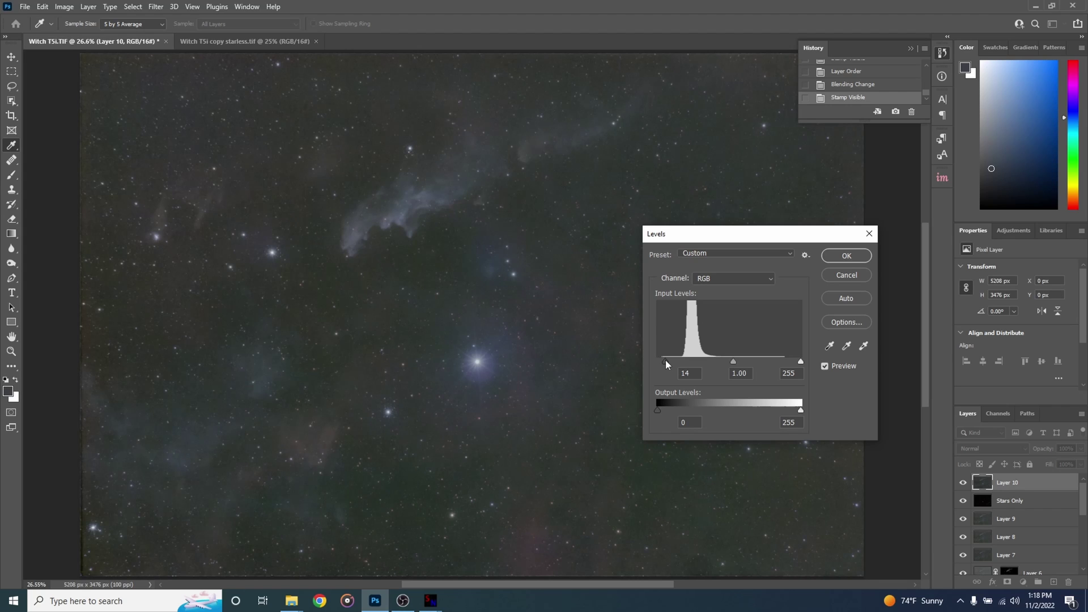
left_click_drag(666, 364, 682, 364)
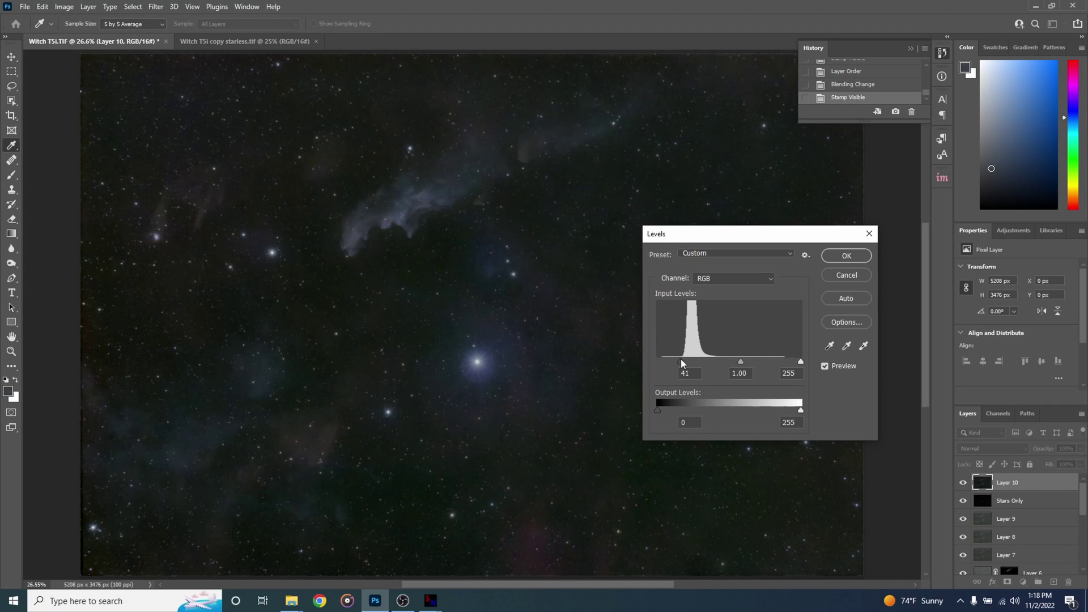
mouse_move(678, 362)
left_mouse_down()
mouse_move(647, 363)
mouse_move(666, 360)
left_mouse_up()
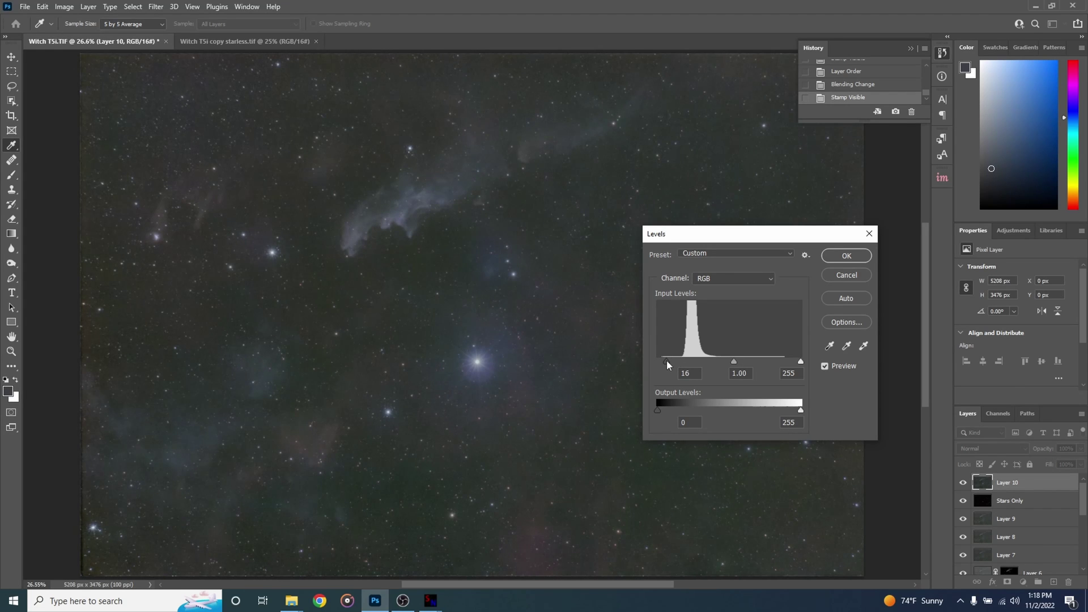
left_click(848, 256)
key("b")
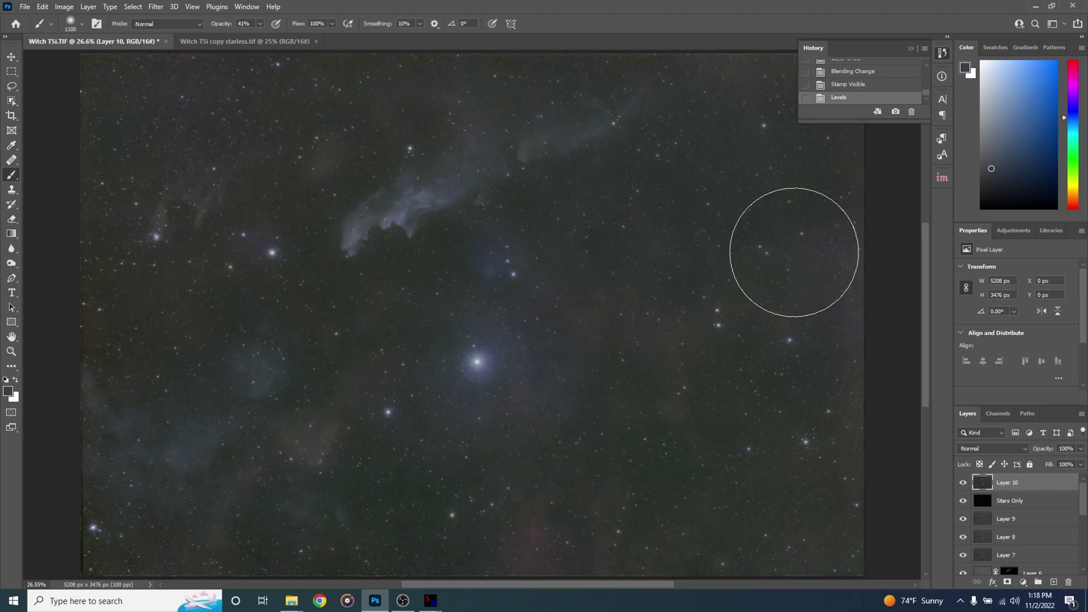
Set Layer 10's Camera Raw adjustments to exposure +0.20, contrast +19, clarity +19 and dehaze +8.
left_click(155, 7)
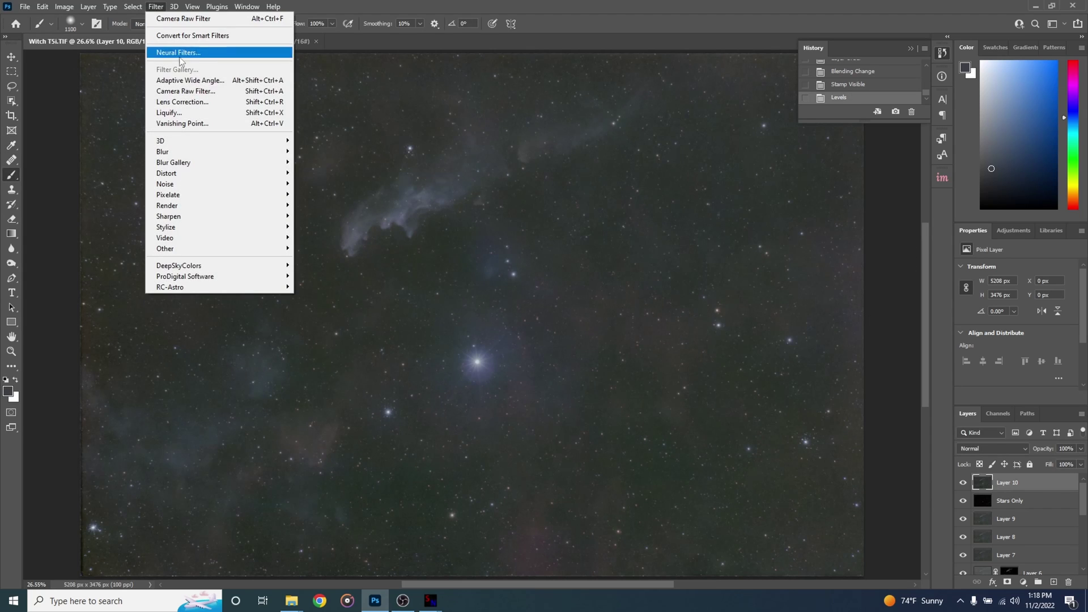
left_click(189, 91)
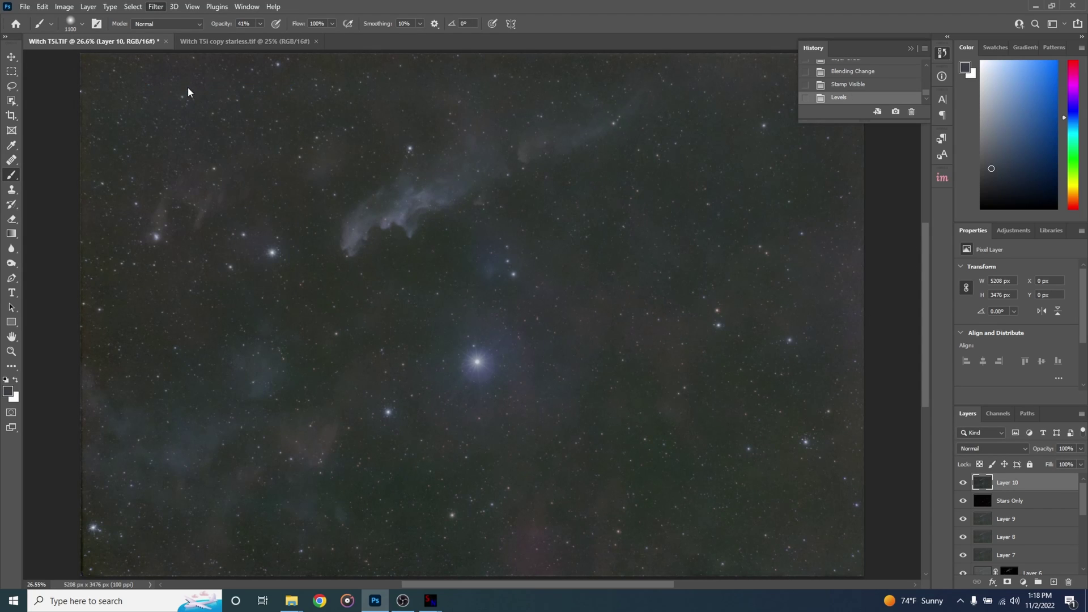
left_click_drag(865, 265, 868, 264)
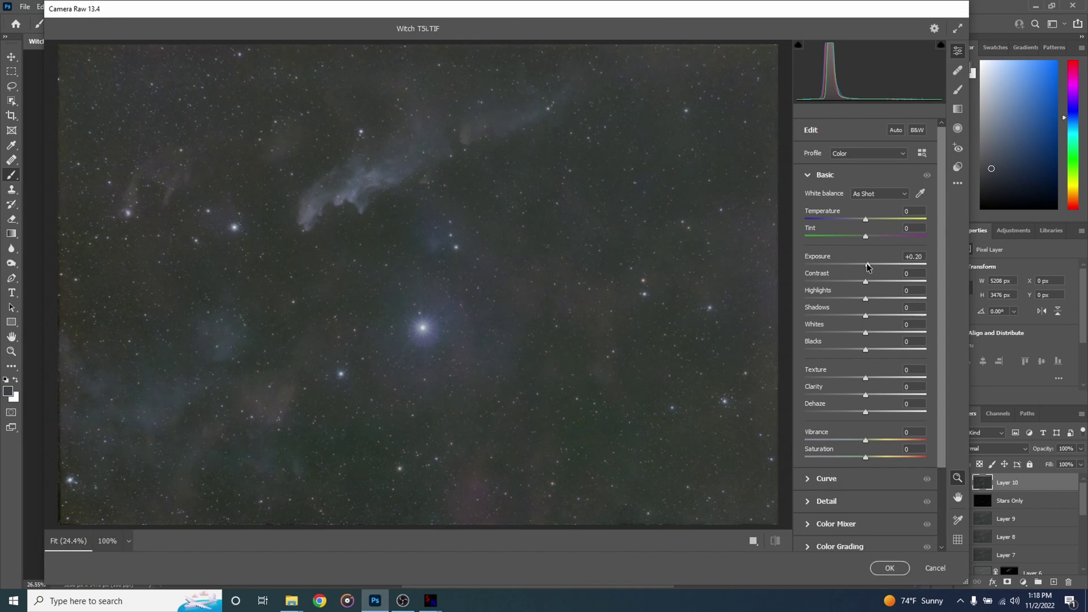
left_click_drag(866, 281, 876, 281)
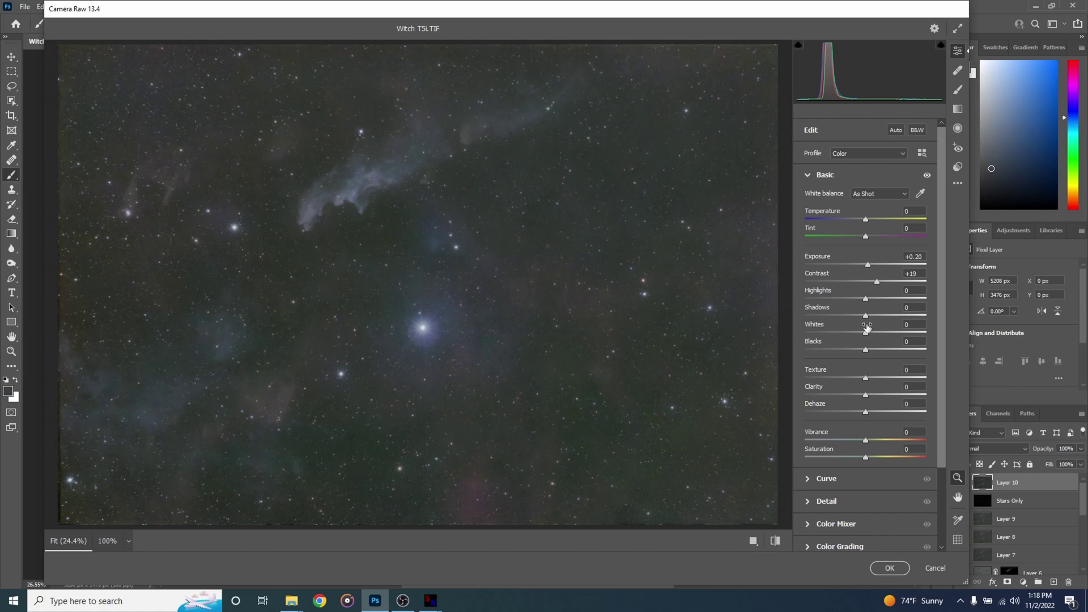
mouse_move(865, 414)
left_mouse_down()
mouse_move(890, 410)
mouse_move(872, 412)
left_mouse_up()
mouse_move(865, 395)
left_mouse_down()
mouse_move(904, 395)
mouse_move(884, 395)
left_mouse_up()
left_click_drag(330, 193, 417, 224)
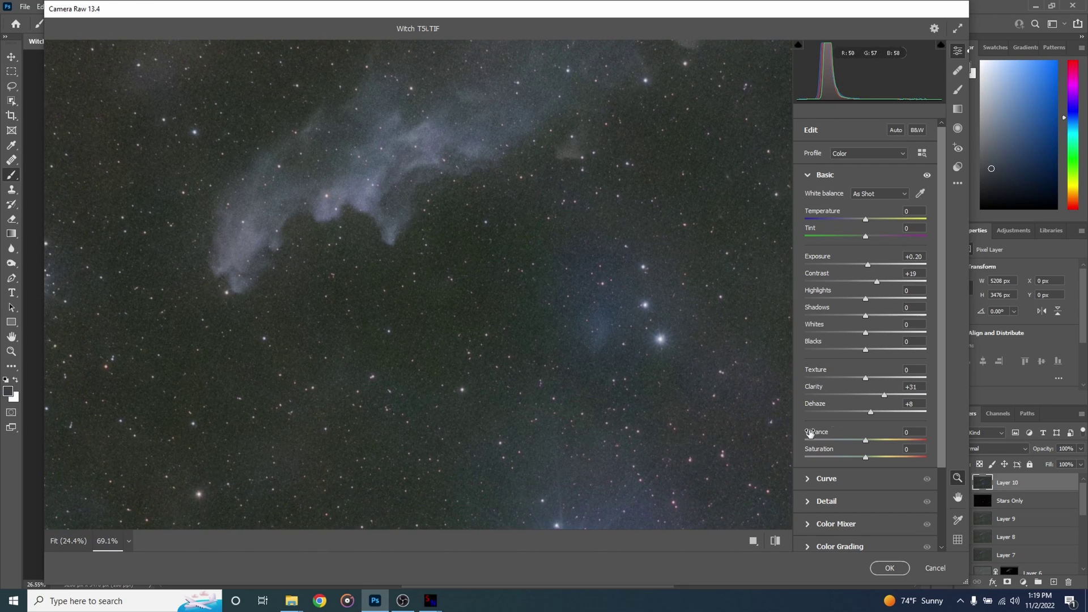
left_click_drag(886, 397, 878, 398)
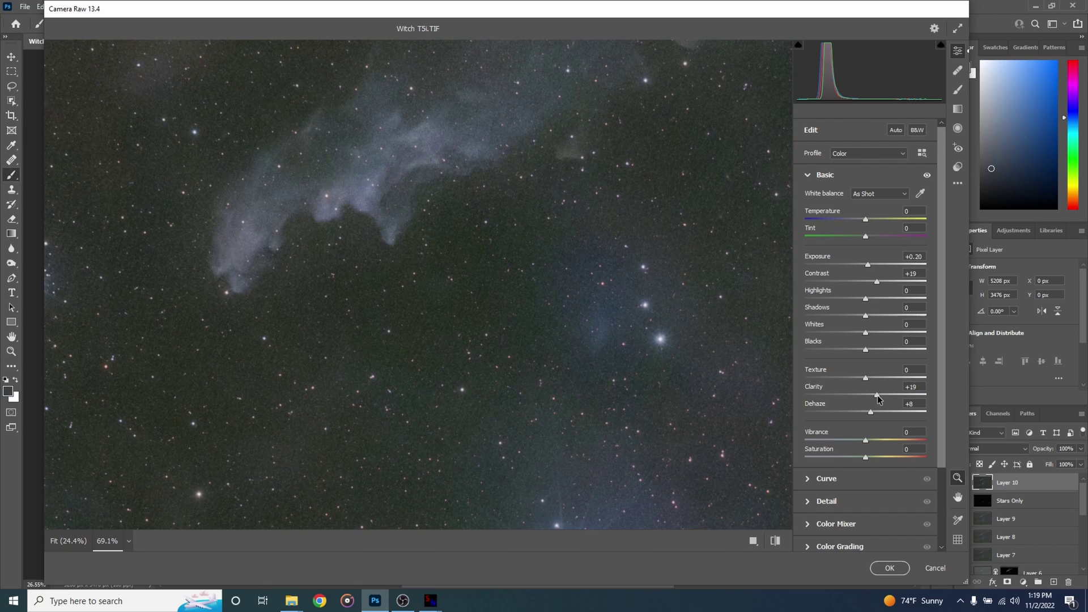
Set the Camera Raw noise reduction for Layer 10 to 20 and apply the filter.
left_click(835, 502)
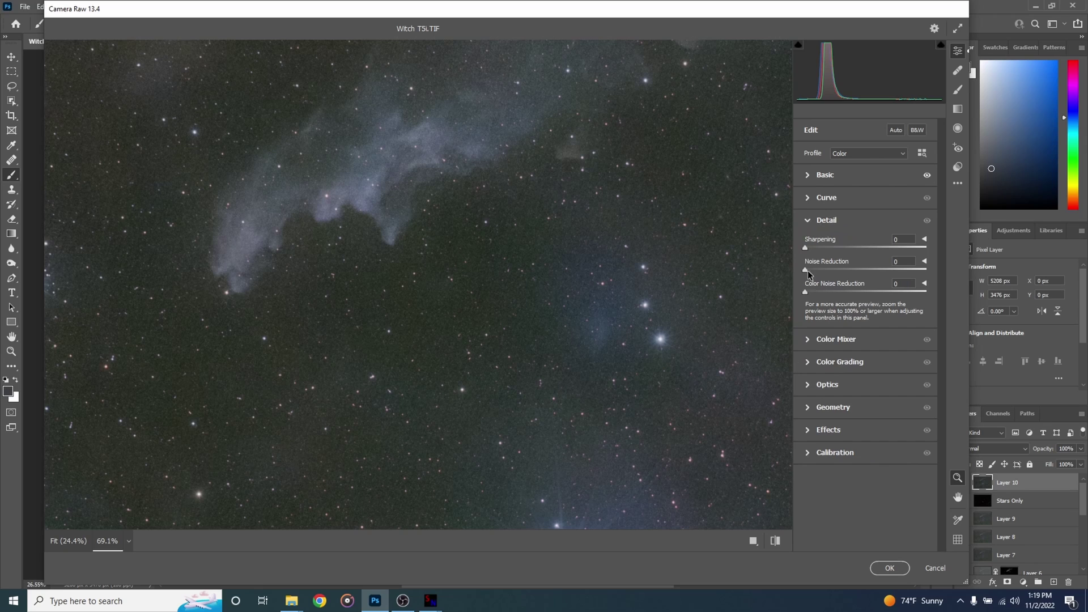
left_click_drag(828, 273, 829, 273)
left_click(380, 228)
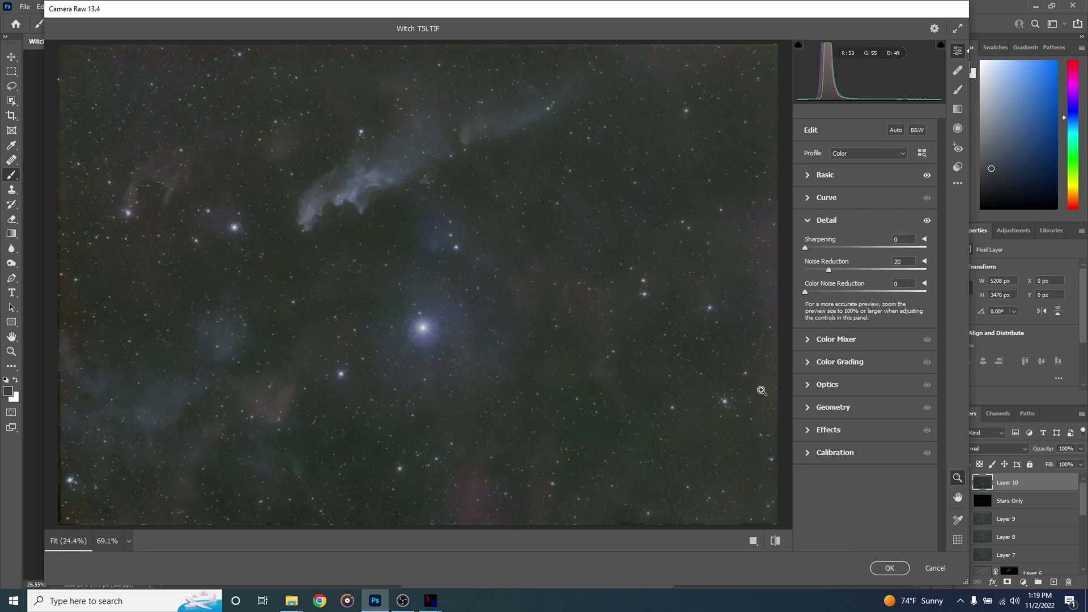
left_click(887, 568)
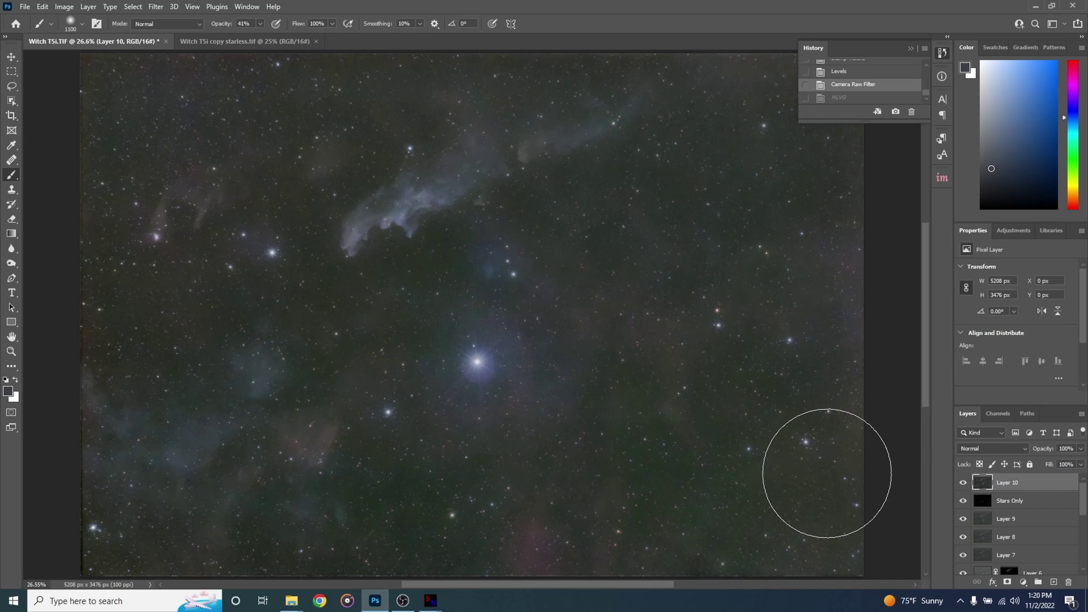
Stamp the visible layers into a new layer and run the DeepSkyColors HLVG filter on it to remove the green cast.
key("ctrl+shift+alt+e")
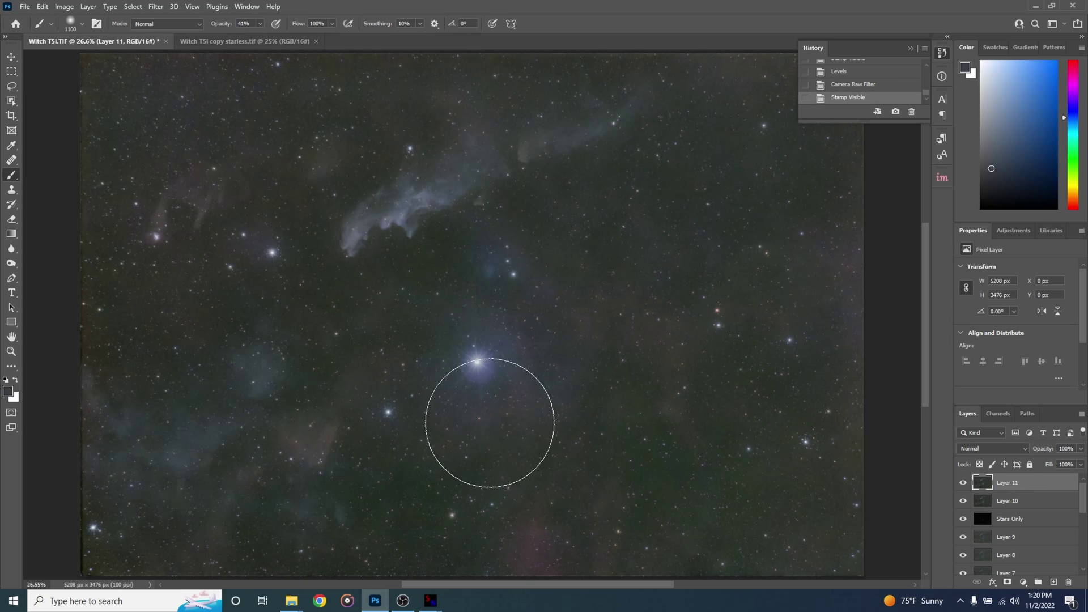
left_click(154, 7)
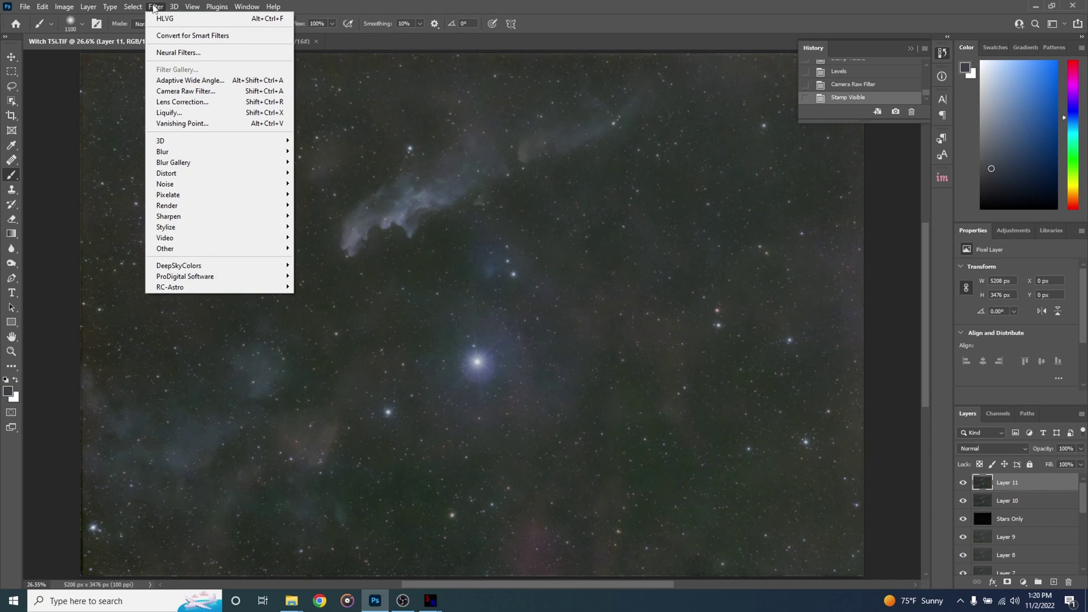
mouse_move(243, 266)
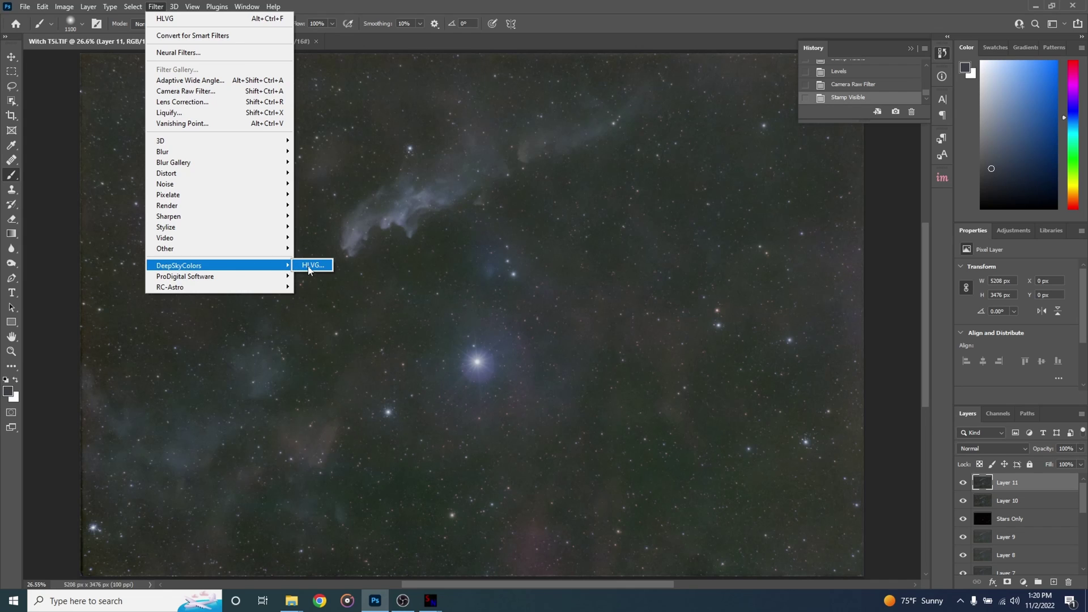
left_click(310, 267)
left_click(569, 251)
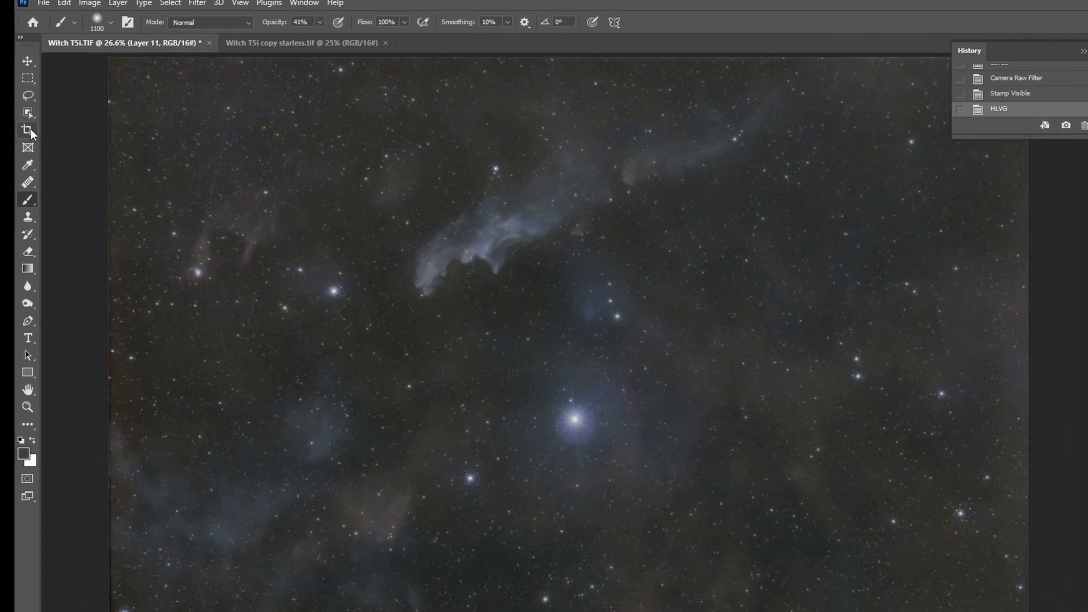
Crop the uneven edges off all sides of the image, keeping the original ratio, to about 4802 × 3205 px.
left_click(30, 131)
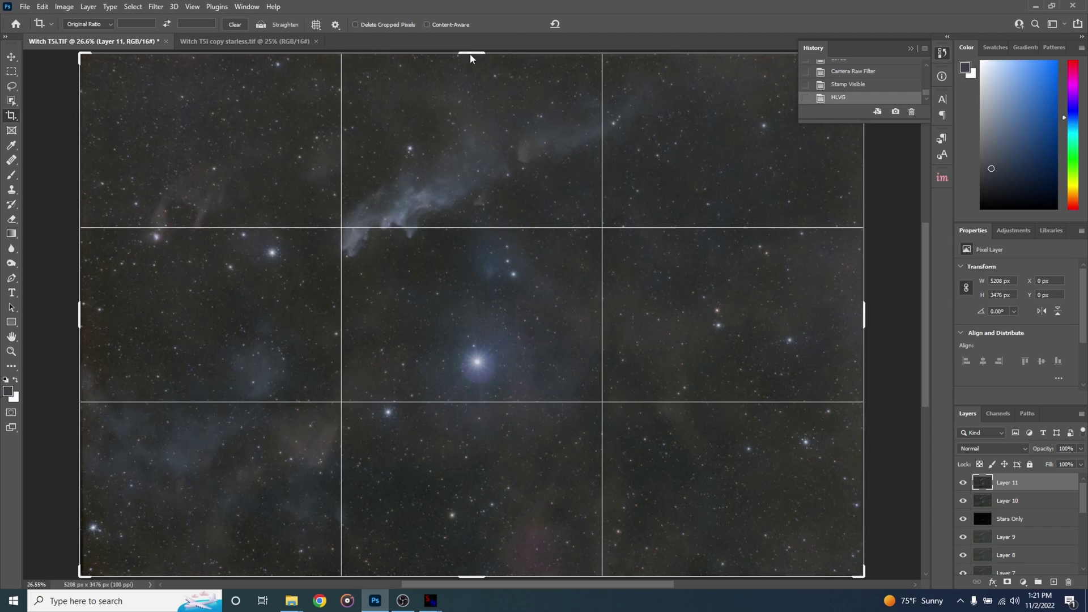
left_click(939, 72)
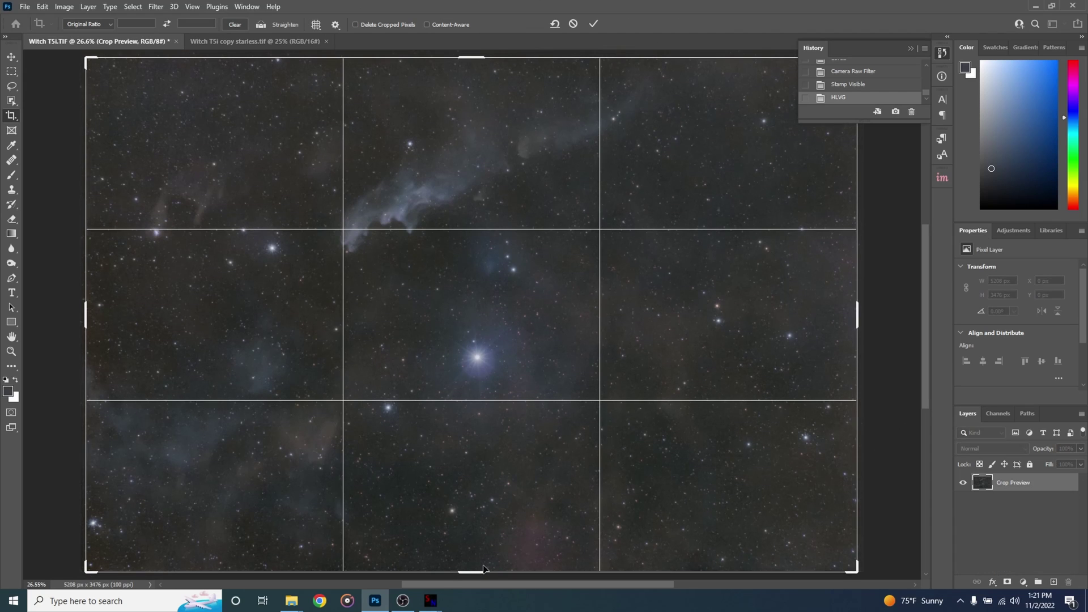
left_click_drag(470, 569, 474, 560)
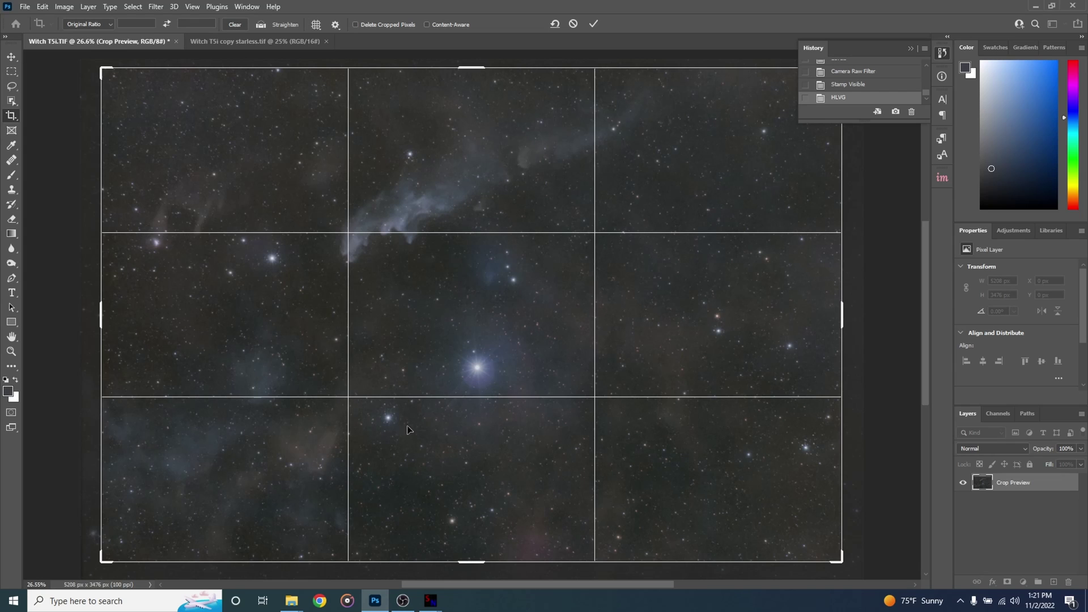
left_click_drag(481, 564, 462, 550)
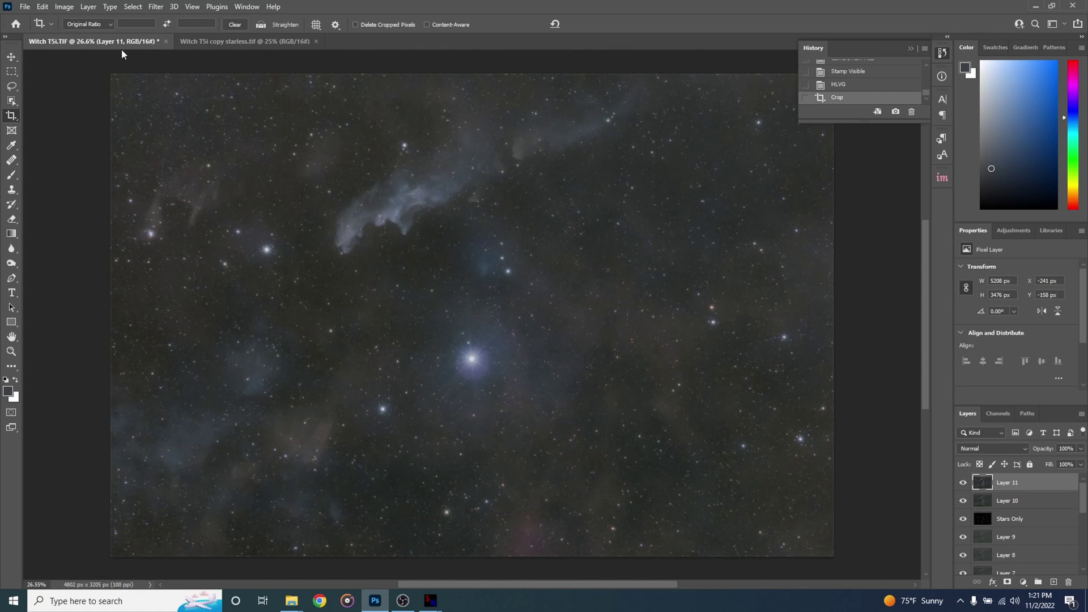
Rotate the whole canvas 90° counterclockwise and fit the portrait image in view.
left_click(64, 8)
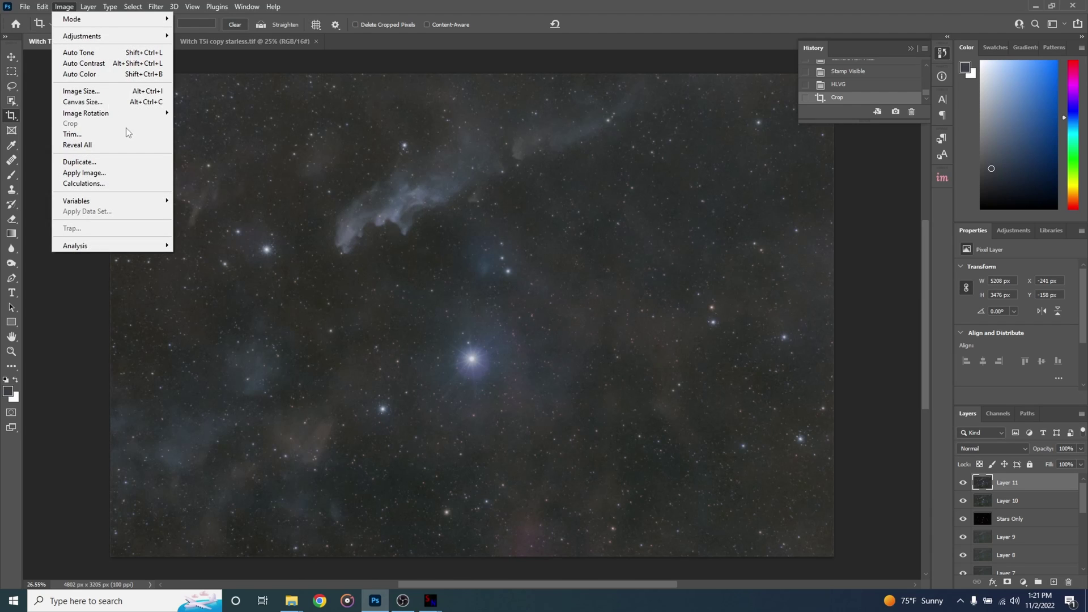
mouse_move(130, 113)
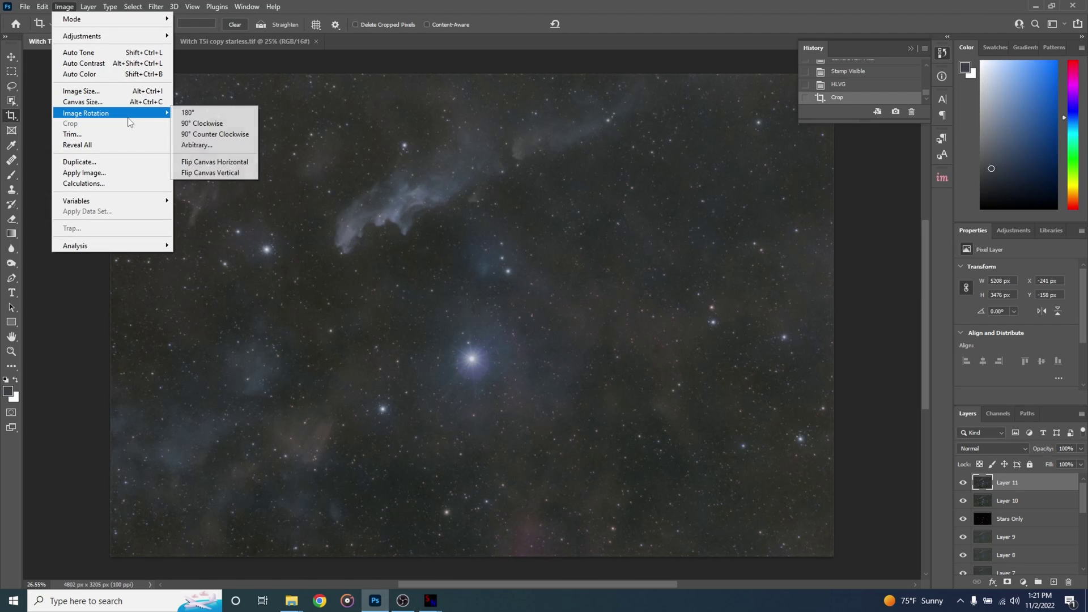
left_click(215, 135)
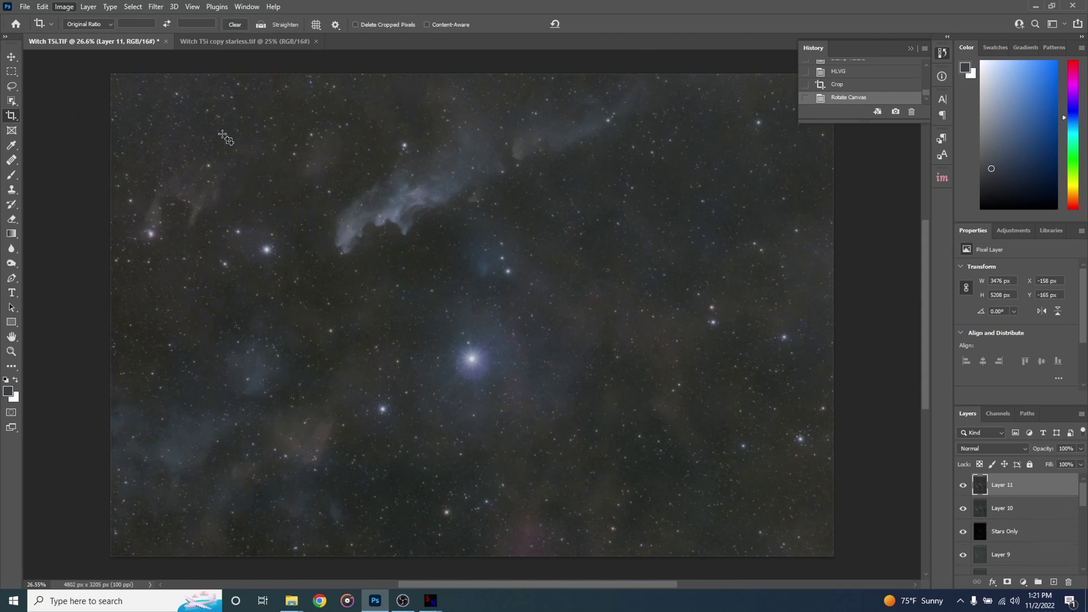
key("z")
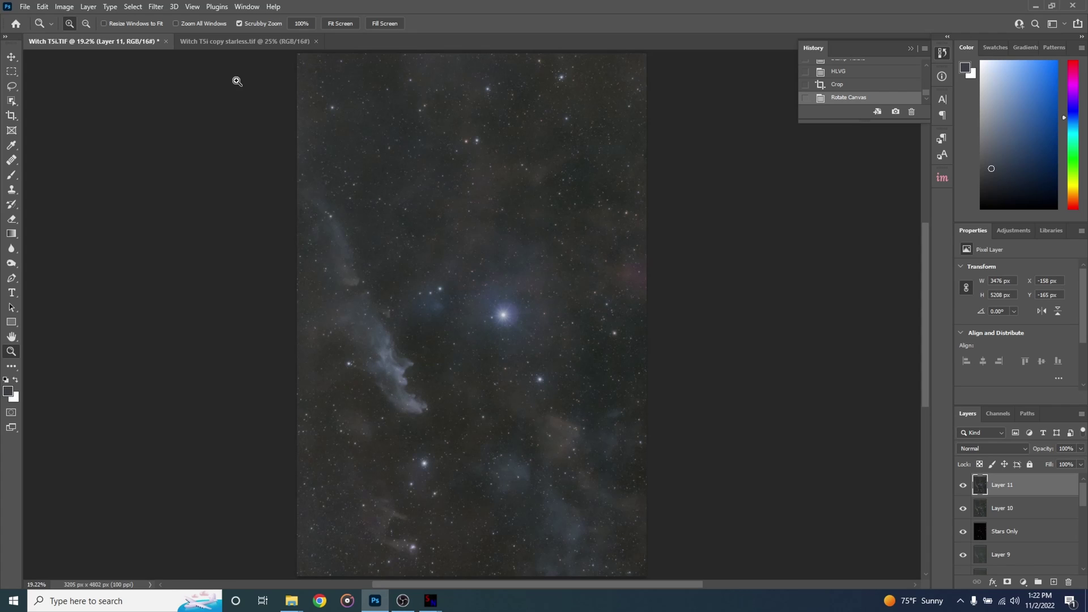
Stamp the visible layers into a new layer and set Camera Raw exposure +0.25, contrast +11 and clarity +14, with slightly more vibrance.
key("ctrl+shift+alt+e")
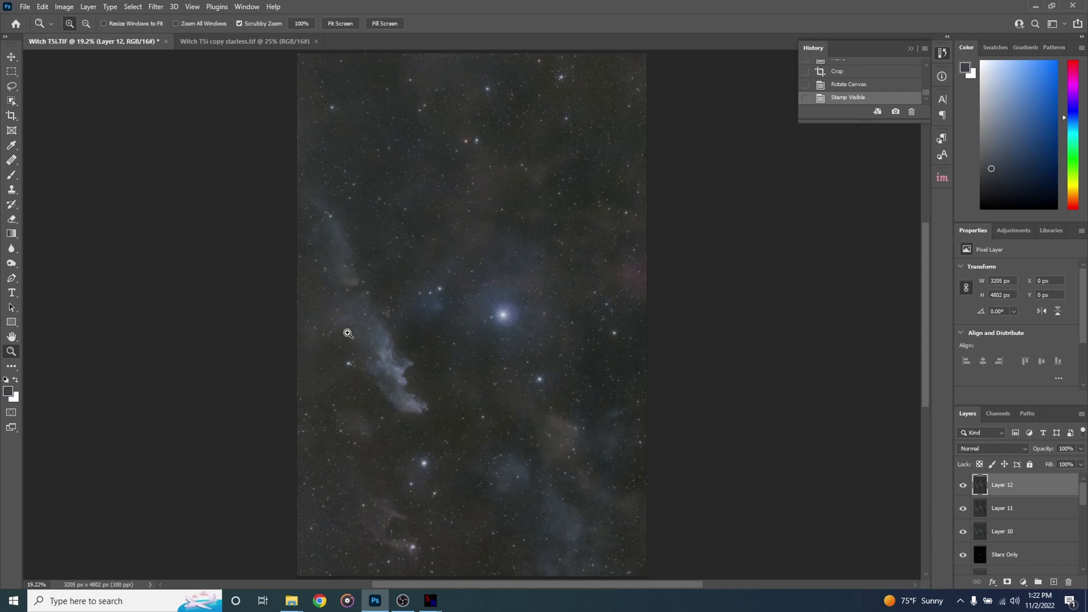
left_click(148, 9)
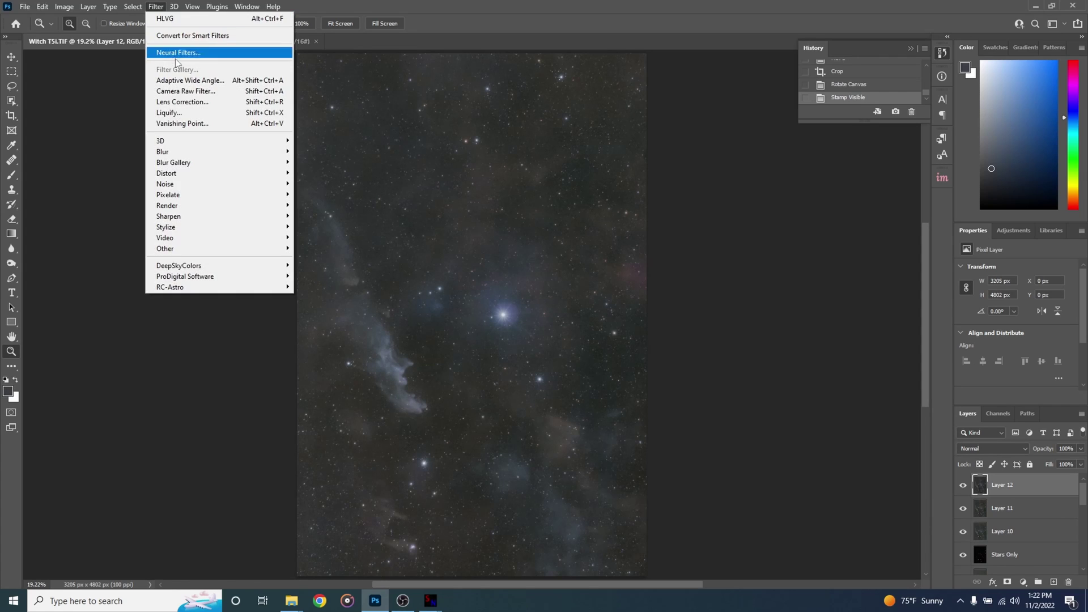
left_click(181, 90)
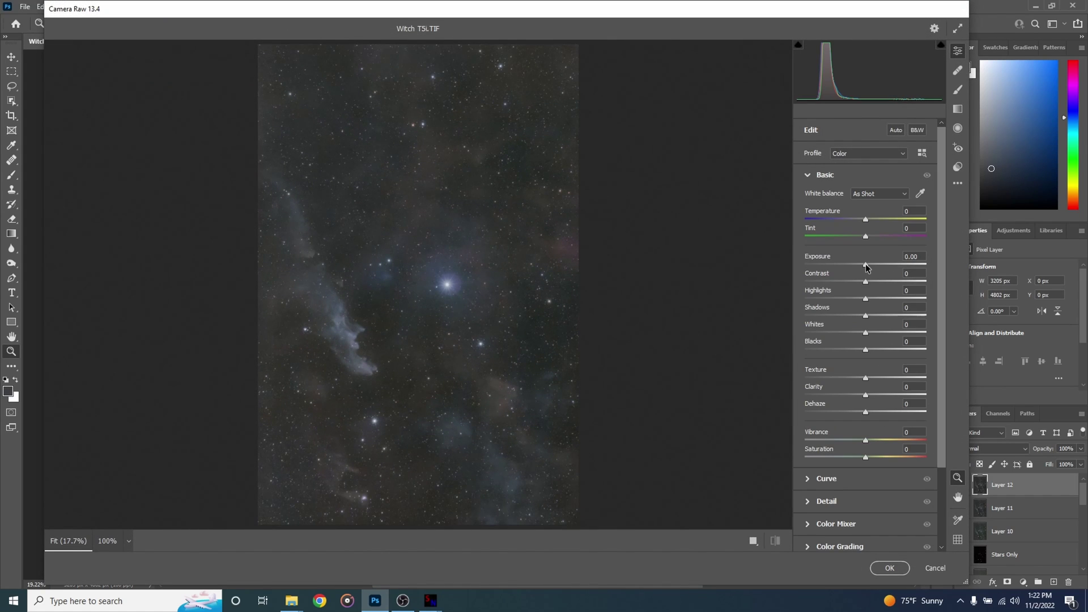
left_click_drag(866, 265, 874, 286)
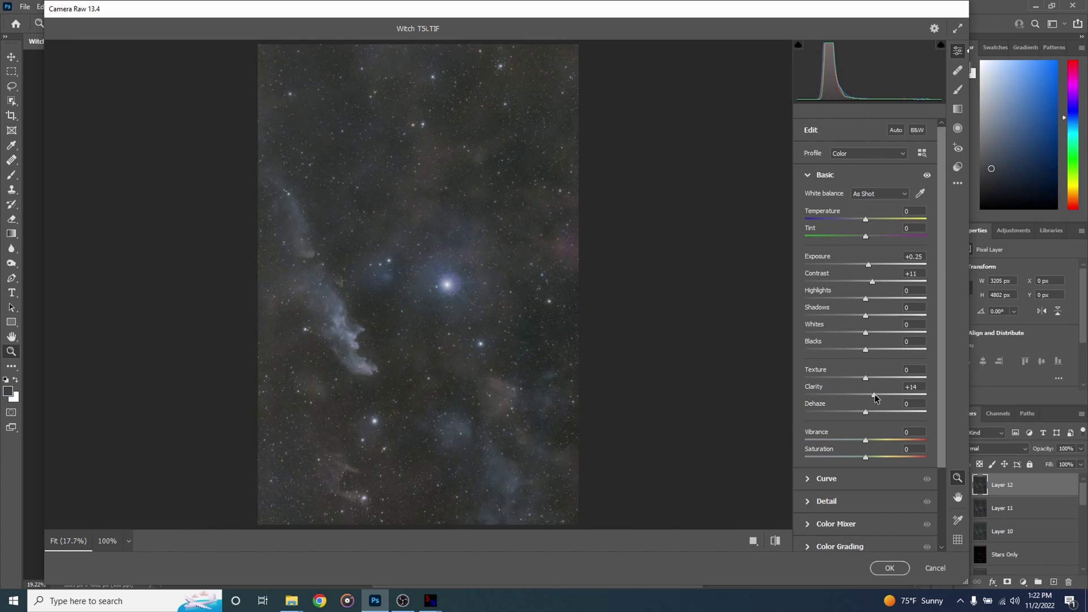
left_click_drag(875, 393, 874, 395)
left_click_drag(865, 440, 868, 443)
Open the Camera Raw sharpening and noise reduction settings for the new stamped layer.
left_click(819, 175)
left_click(822, 219)
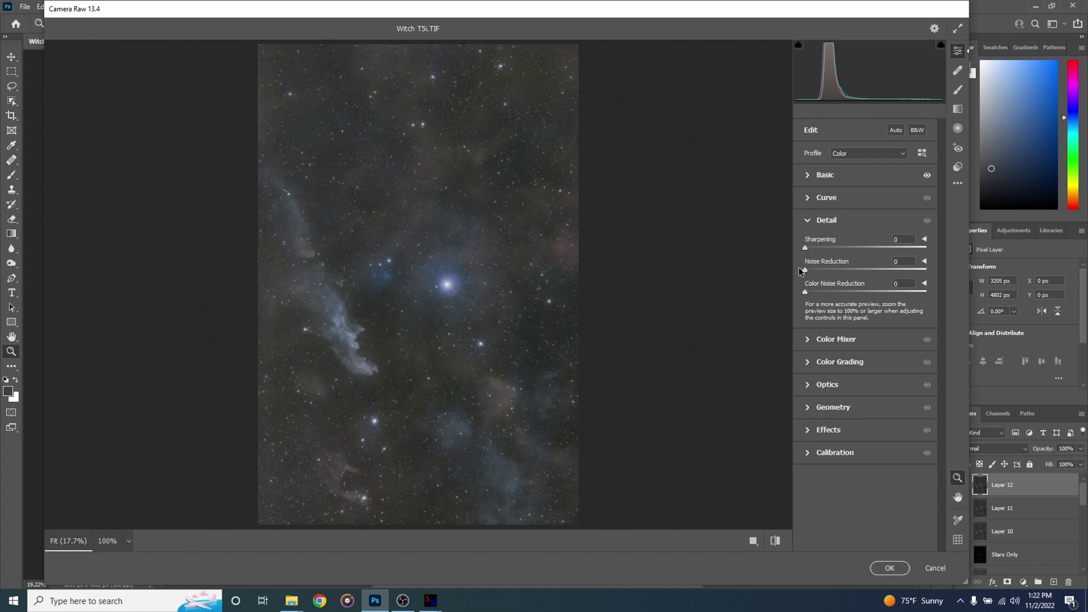